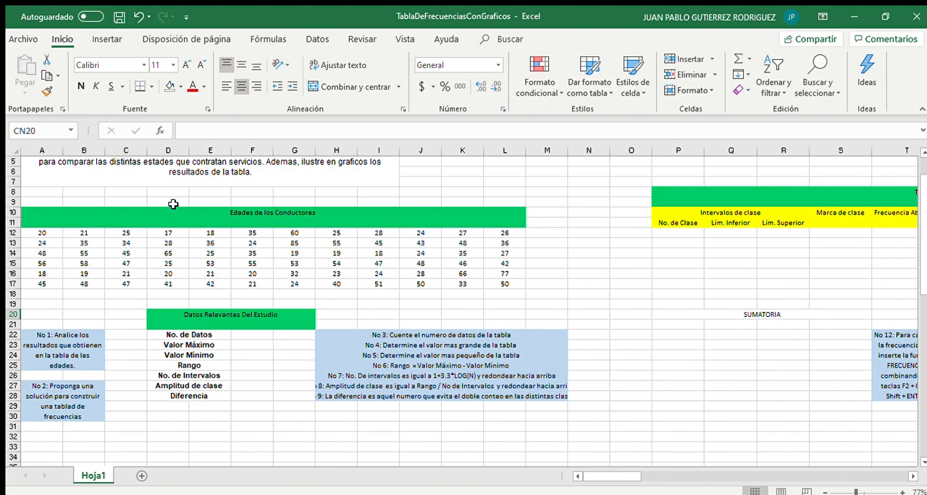
Examine the problem statement and the table of driver ages on the sheet
scroll(173, 204, "up", 2)
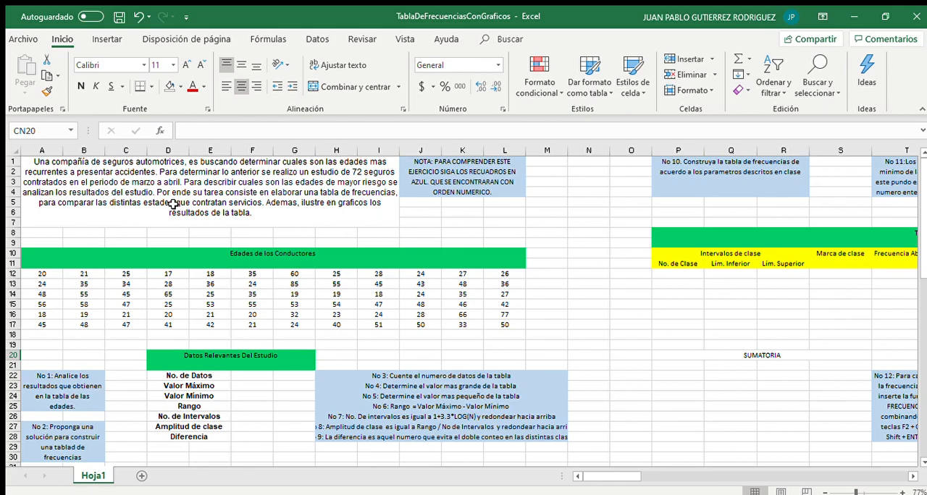
scroll(173, 204, "up", 5)
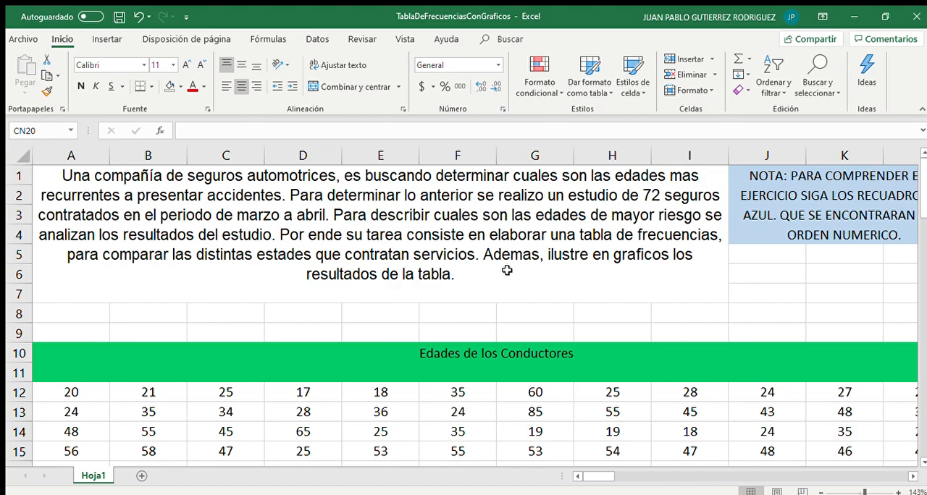
scroll(507, 270, "down", 3)
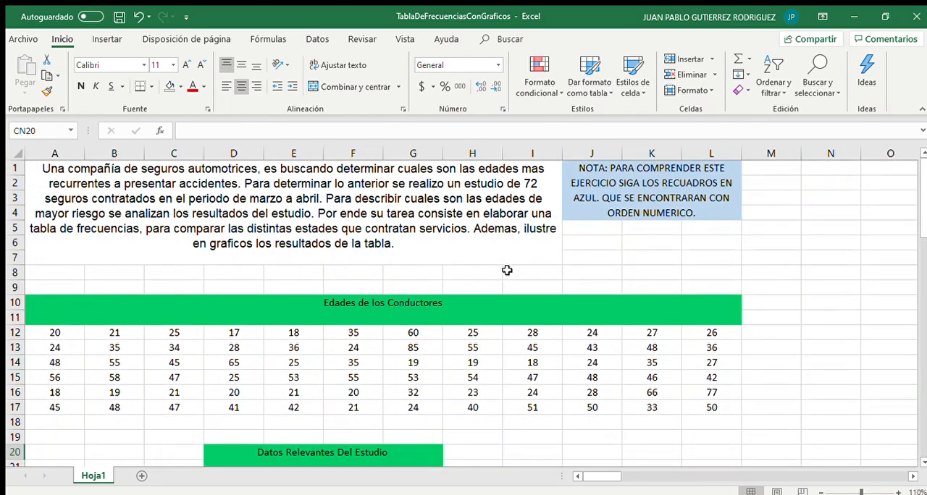
left_click_drag(56, 332, 751, 403)
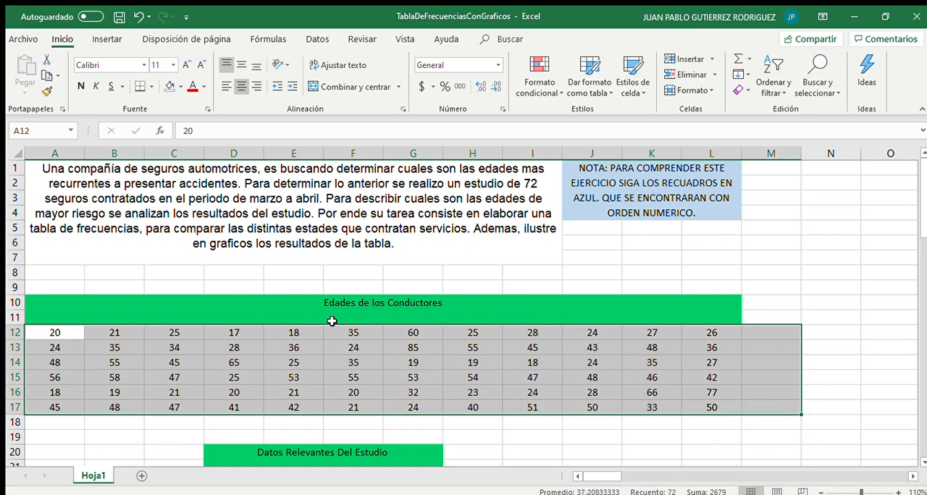
left_click(270, 286)
scroll(269, 284, "down", 1)
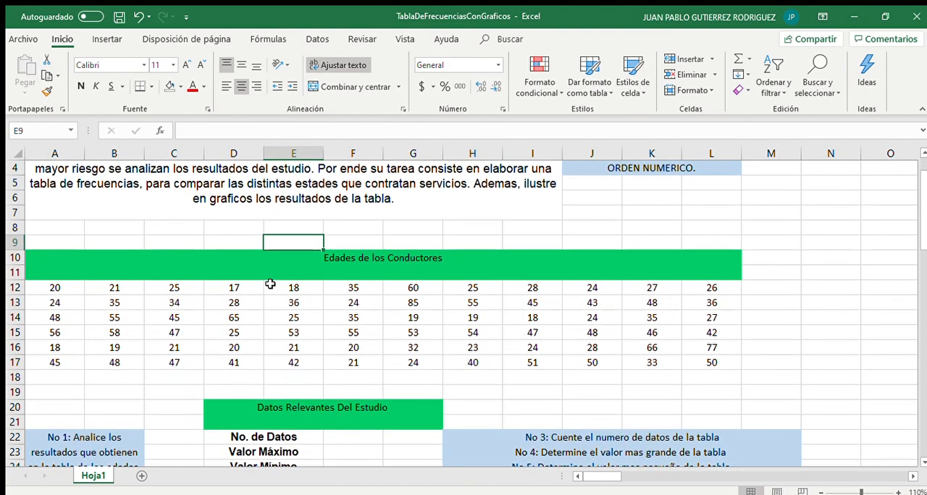
scroll(270, 285, "up", 1)
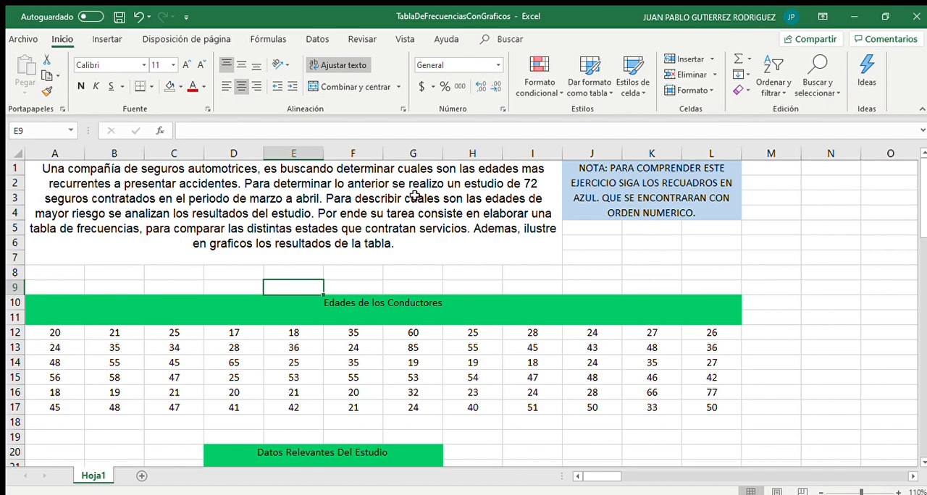
scroll(367, 289, "down", 4)
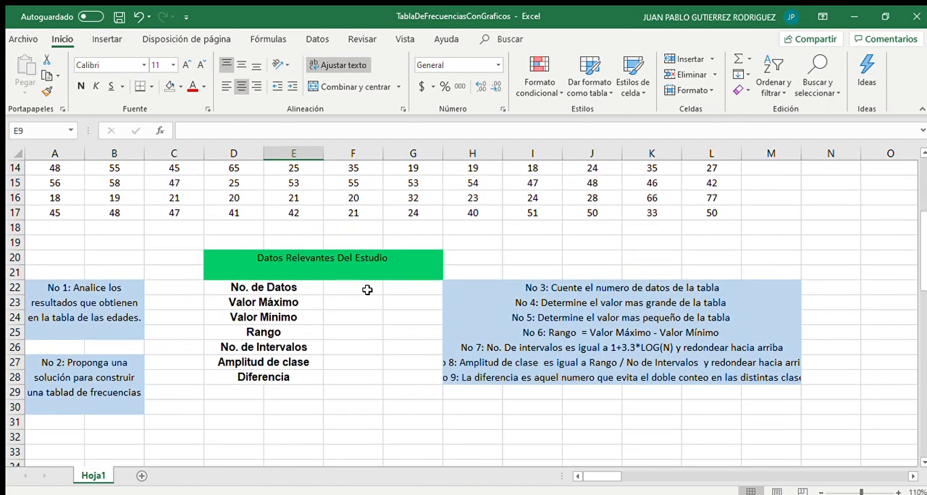
scroll(367, 290, "down", 2, "ctrl")
scroll(367, 289, "up", 2)
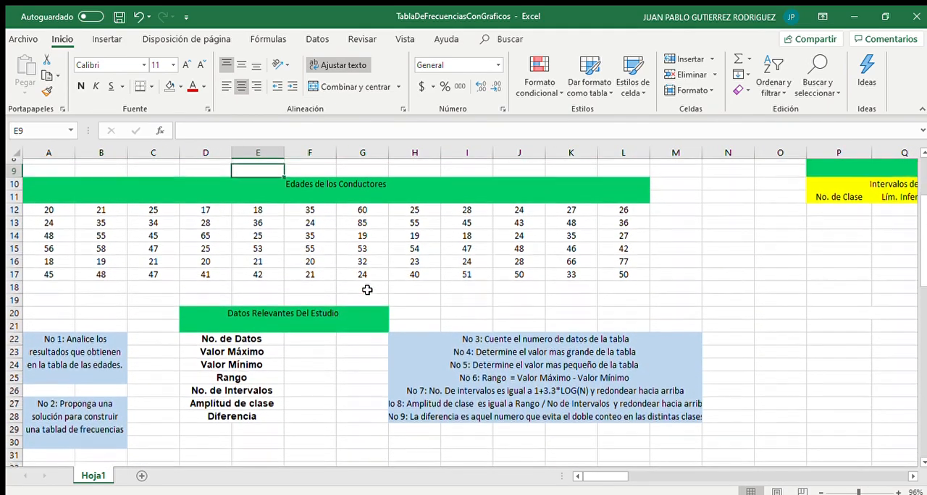
left_click_drag(52, 221, 607, 282)
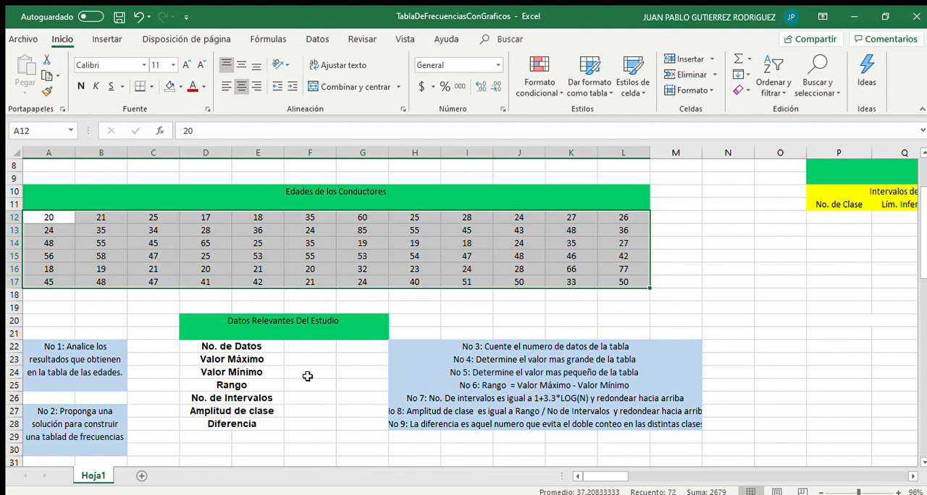
left_click(308, 377)
left_click(223, 327)
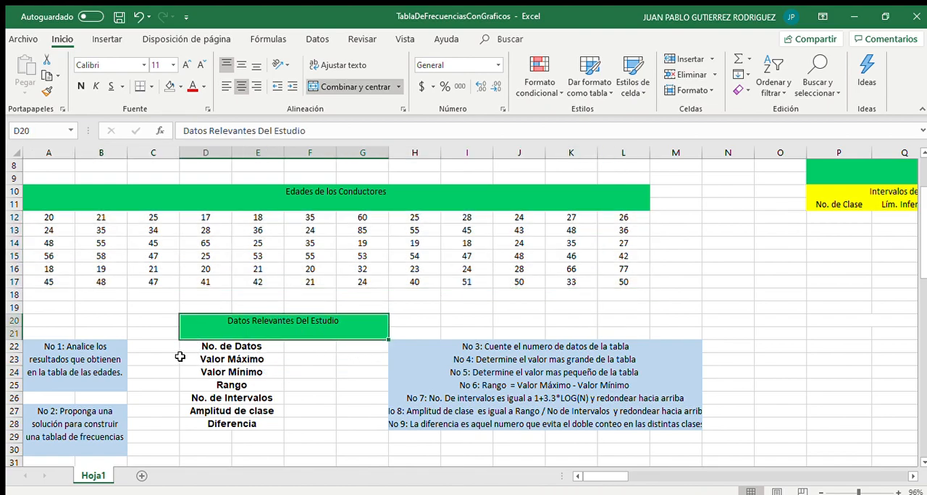
Count the age values A12:L17 with =CONTAR(A12:L17) in the No. de Datos cell F22
left_click(297, 346)
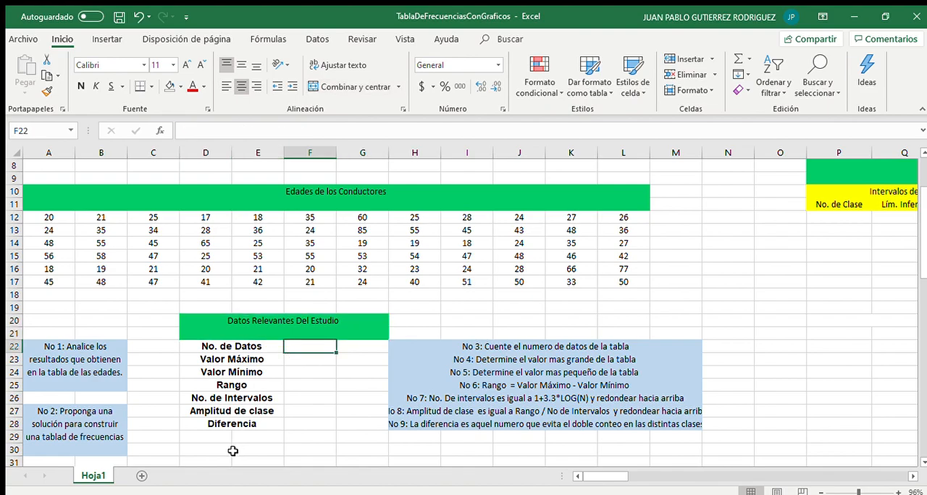
type("=")
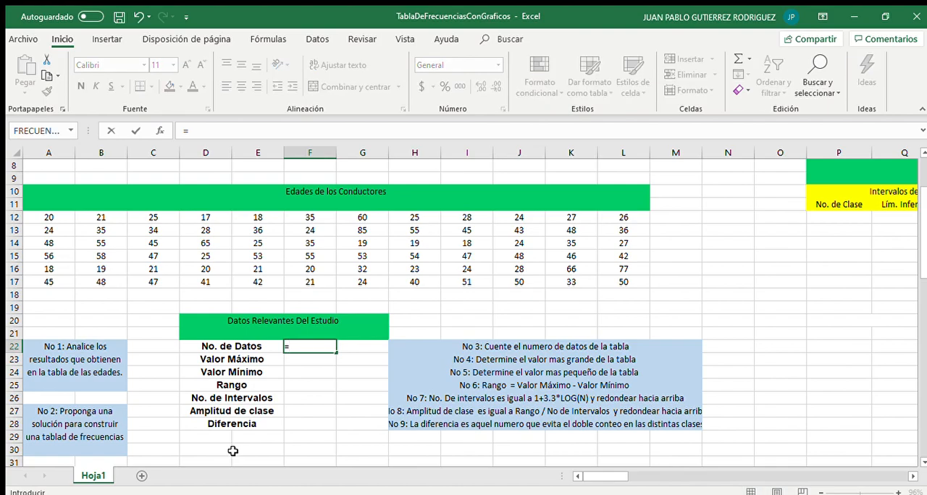
type("CONTAR(")
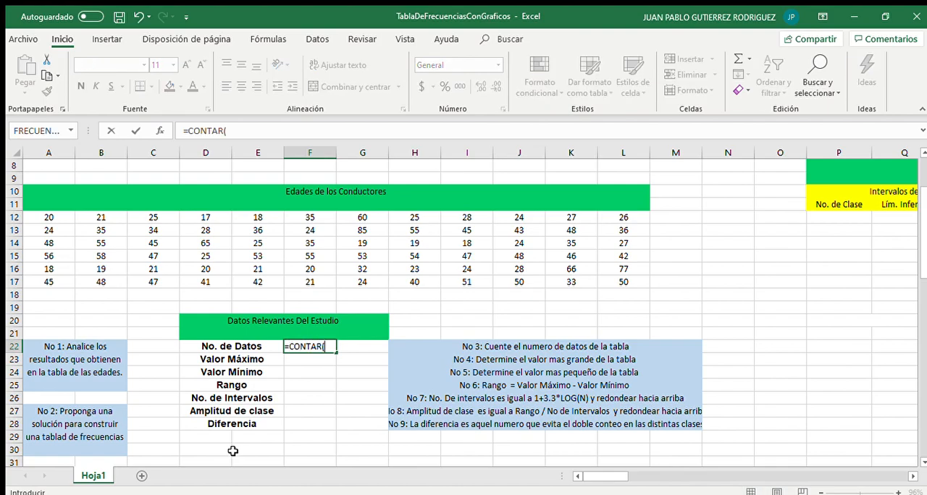
left_click_drag(44, 218, 632, 278)
type(")")
key("Return")
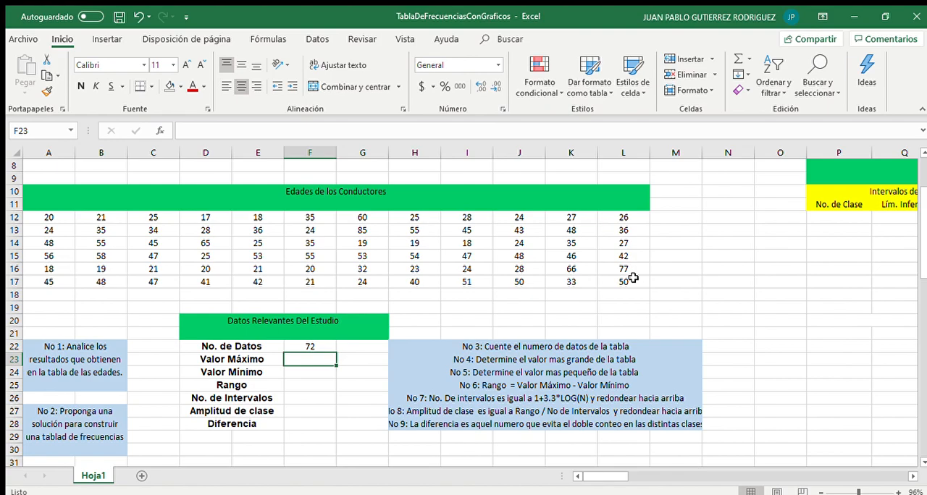
Enter =MAX(A12:L17) in the Valor Máximo cell F23 to get the largest age
type("=")
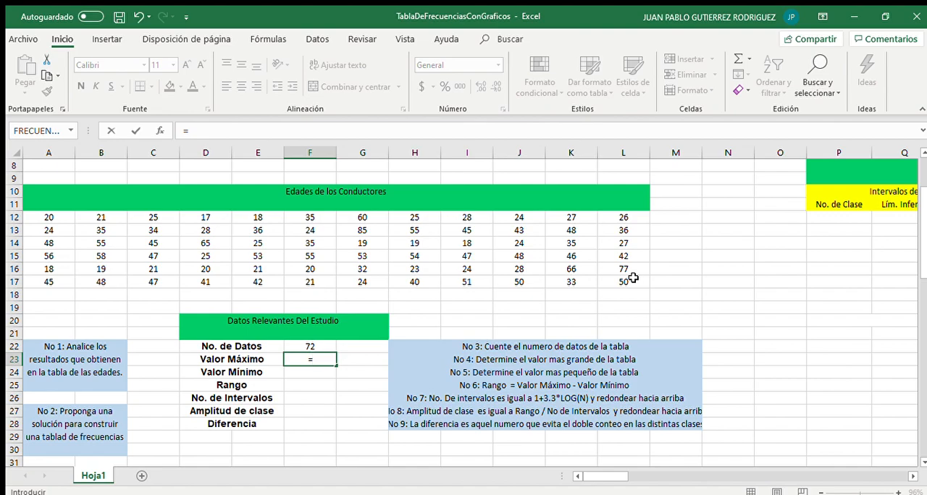
type("MAX(")
left_click_drag(42, 215, 600, 279)
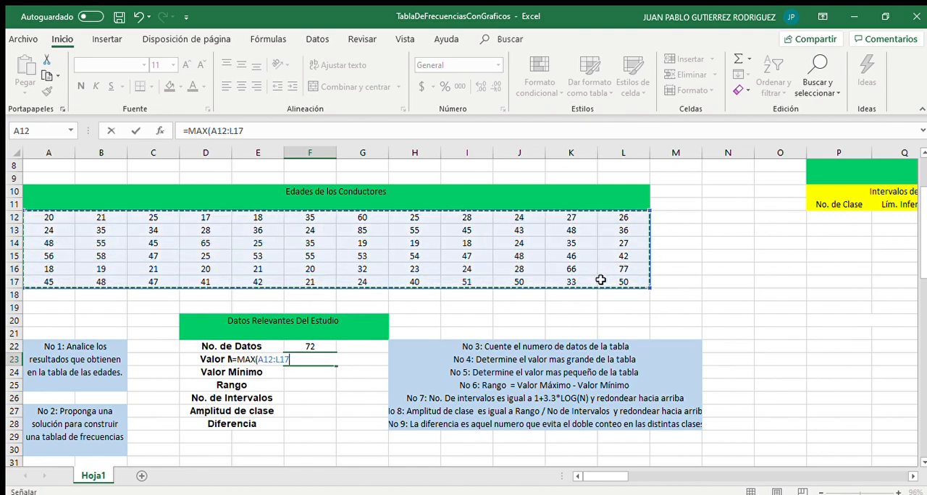
type(")")
key("Return")
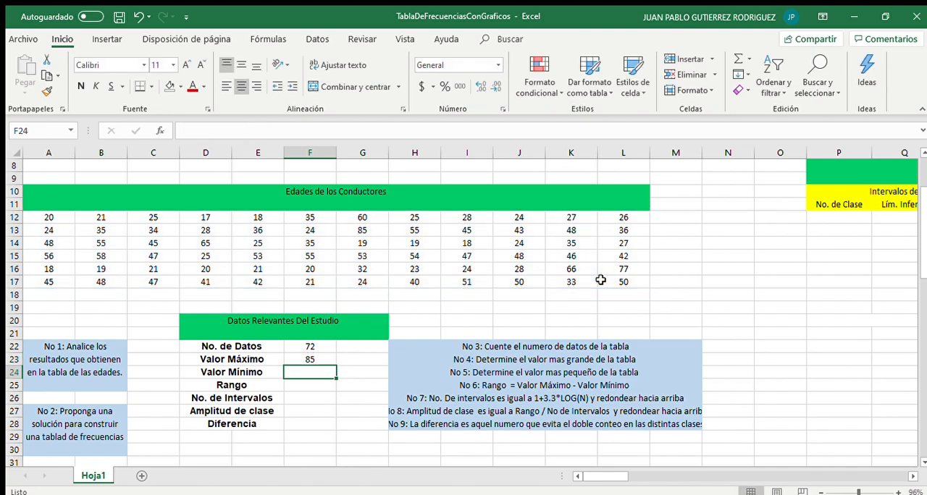
Enter =MIN(A12:L17) in the Valor Mínimo cell F24 to get the smallest age
type("=MIN(")
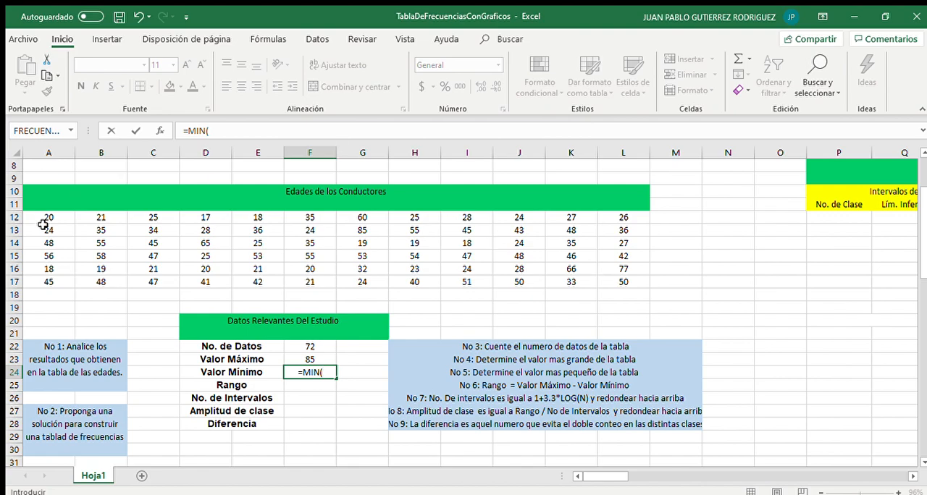
left_click_drag(44, 217, 214, 209)
left_click_drag(48, 217, 641, 276)
key("Return")
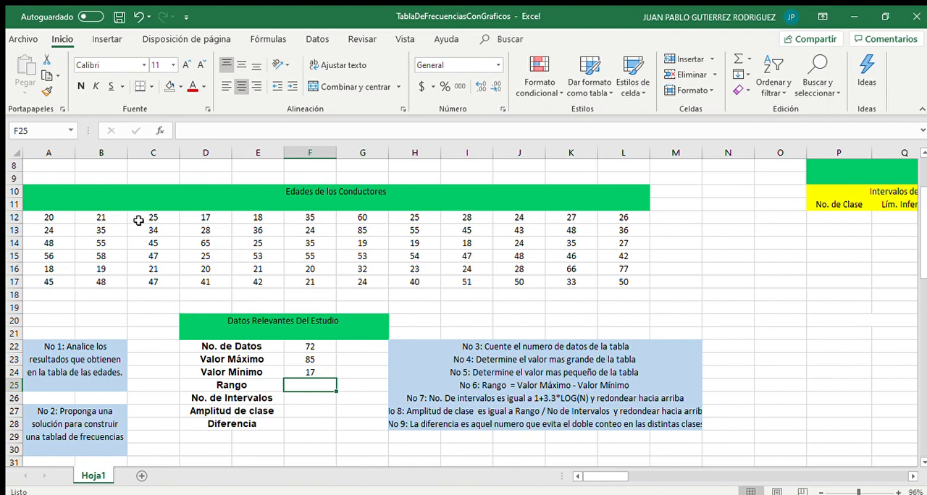
Highlight the minimum age cell D12 and the maximum age cell G13 with yellow fill
left_click(201, 221)
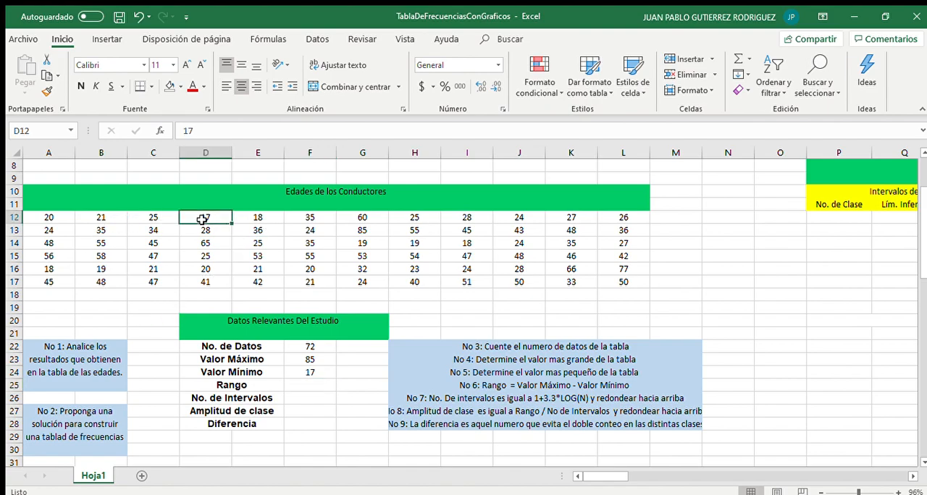
left_click(168, 87)
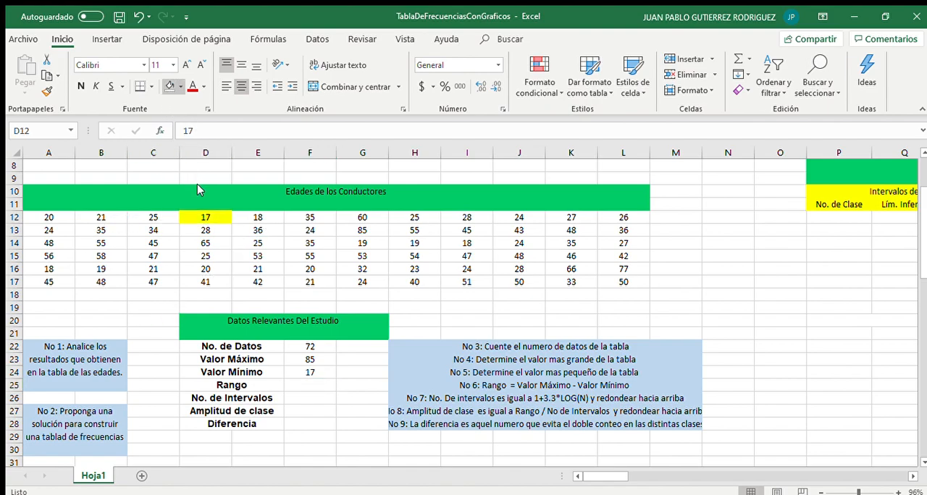
left_click(363, 231)
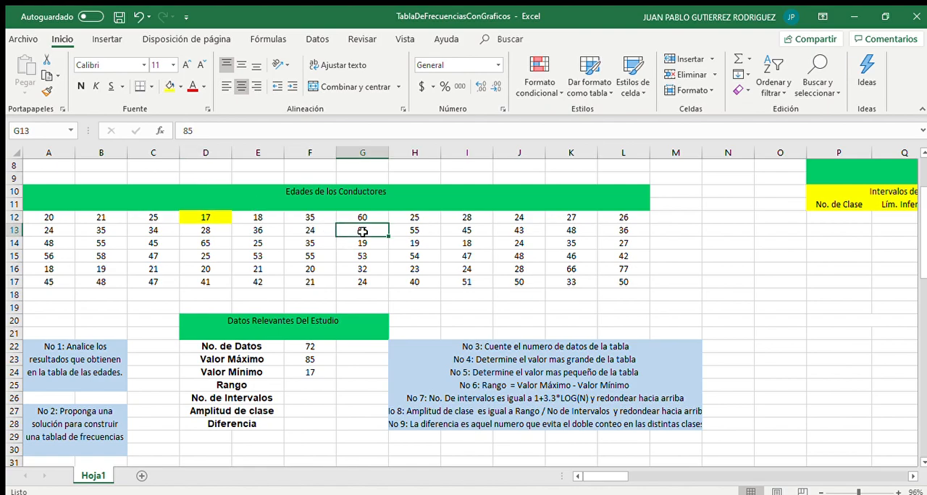
left_click(169, 87)
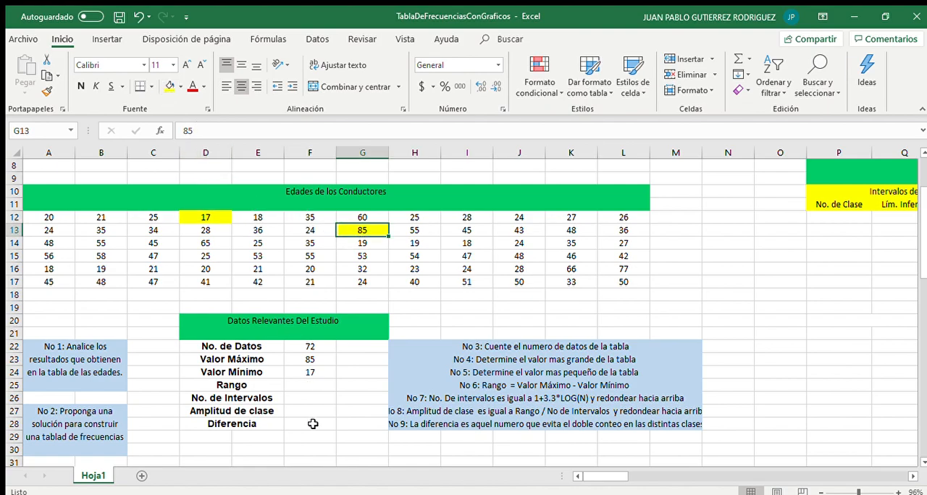
left_click(312, 413)
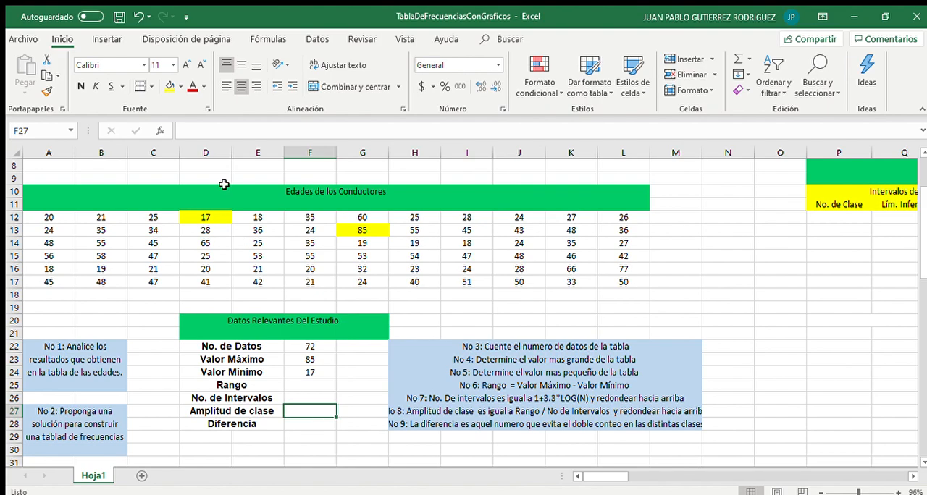
left_click_drag(205, 218, 336, 230)
left_click(337, 229)
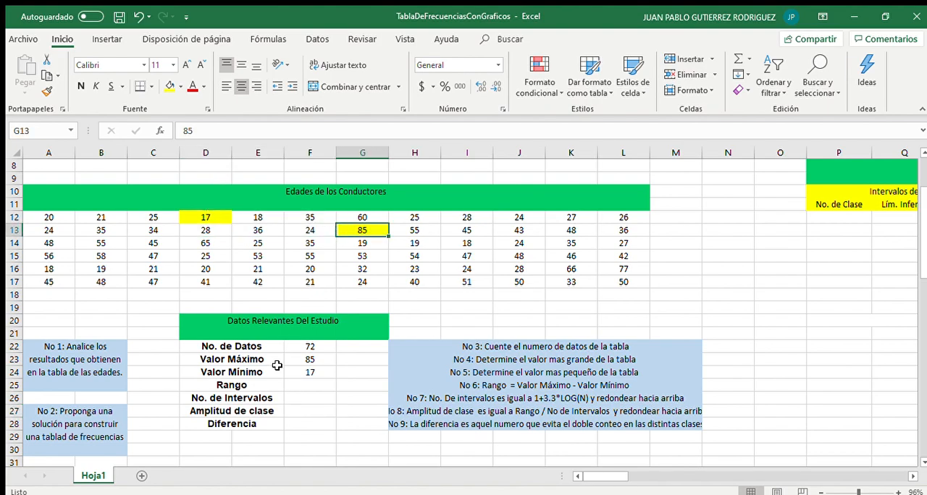
scroll(278, 366, "down", 1)
left_click(280, 372)
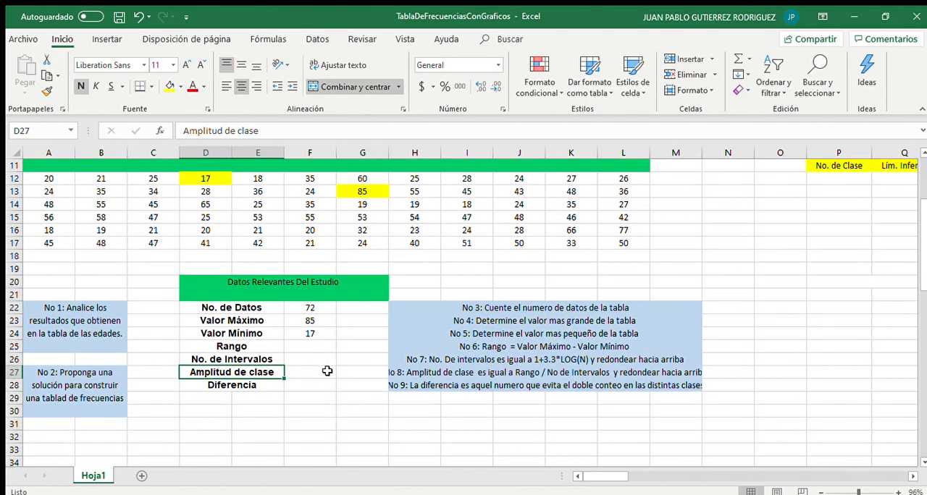
Calculate the Rango in F25 as =F23-F24, maximum minus minimum
left_click(310, 346)
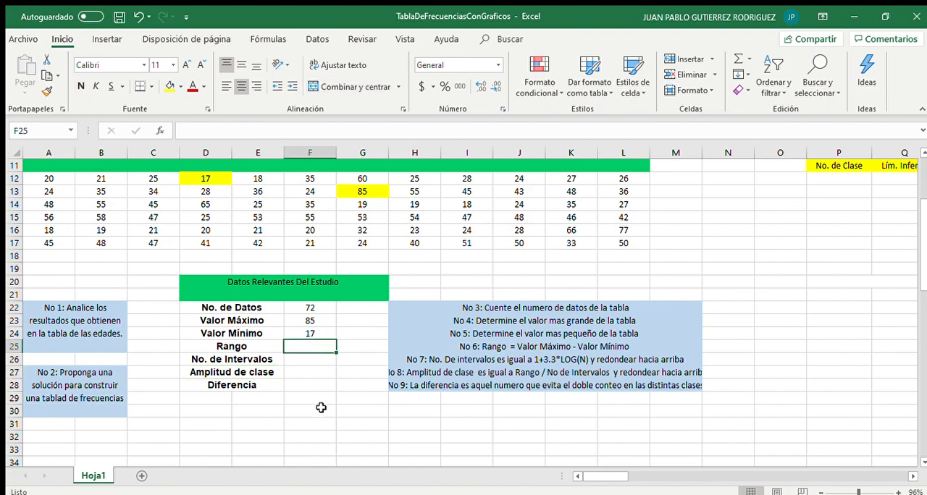
type("=")
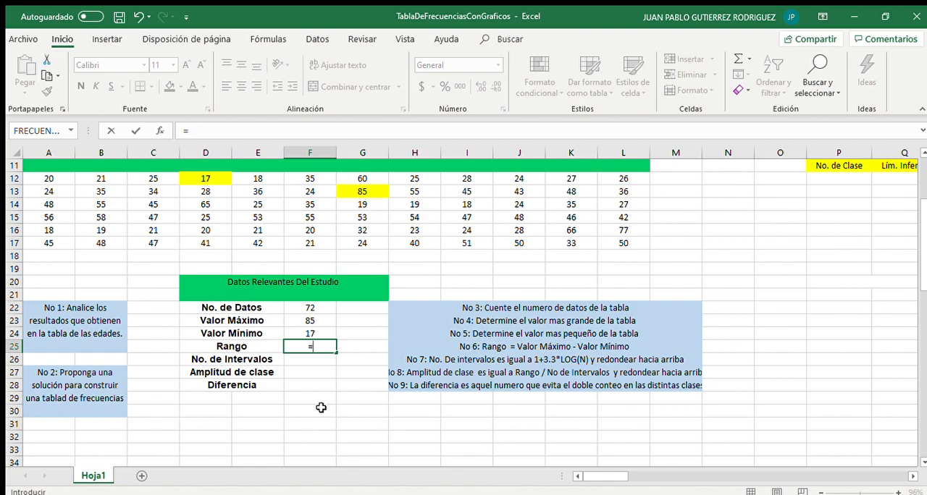
left_click(303, 319)
type("-")
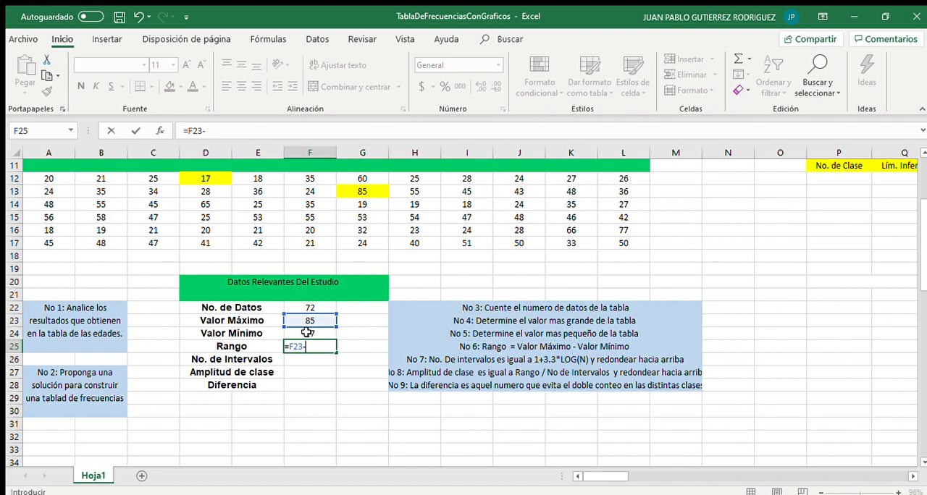
left_click(307, 333)
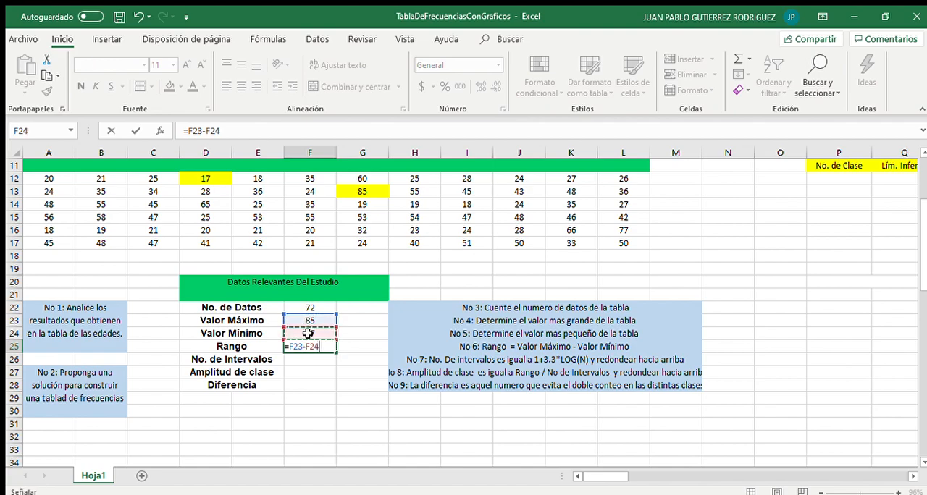
key("Return")
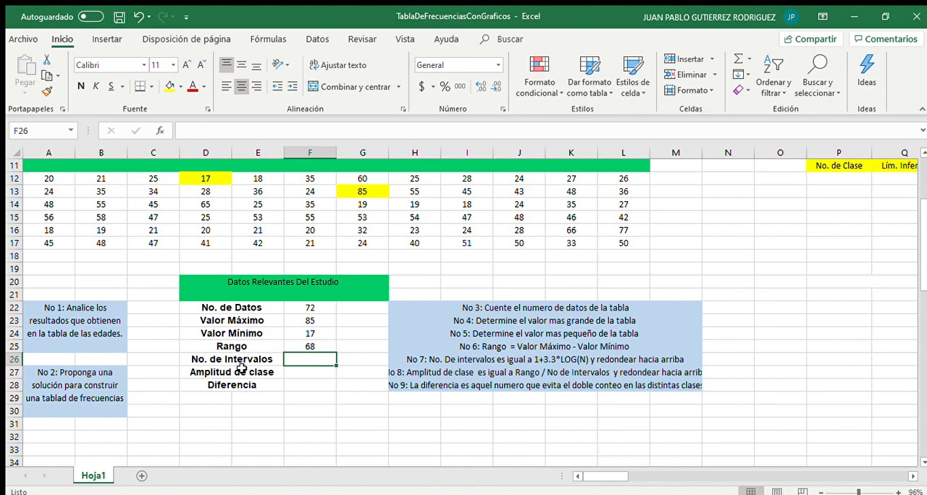
Compute the number of intervals in F26 with the formula =1+3.3*LOG(F22)
left_click(234, 361)
key("Right")
left_click(515, 360)
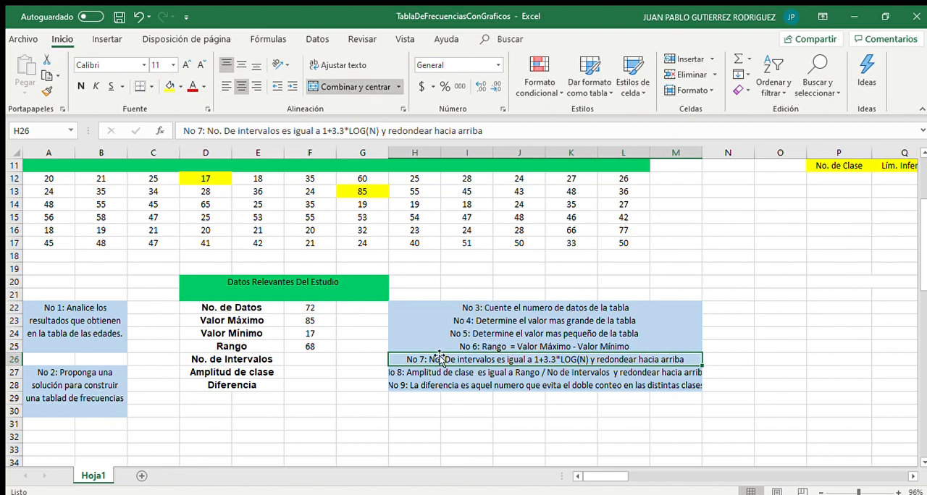
left_click(312, 355)
key("F2")
type("=")
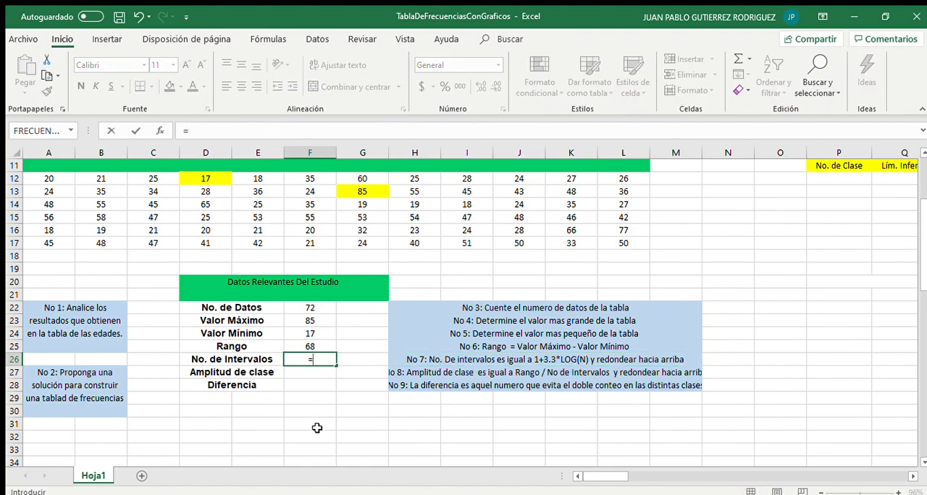
type("1+3.3*LOG(")
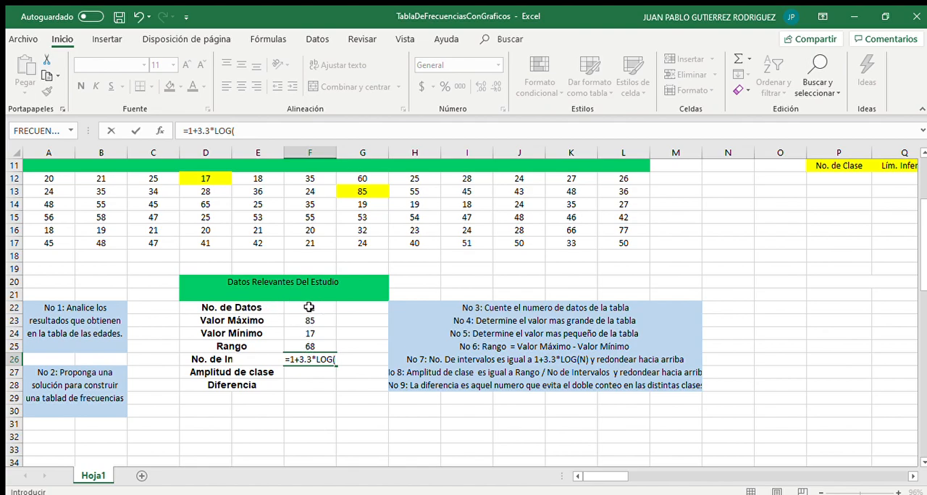
left_click(310, 307)
type(")")
key("Return")
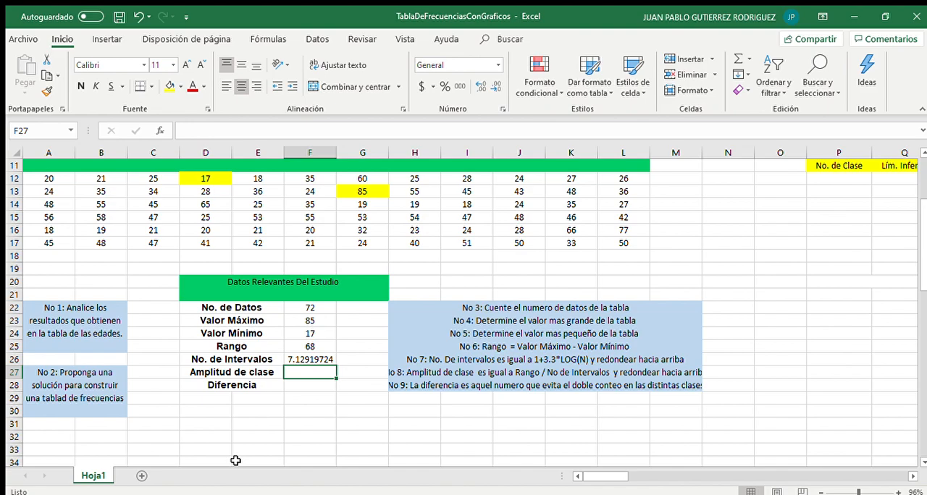
Round the number of intervals up in G26 with =REDONDEAR.MAS(F26,0)
key("Up")
key("Right")
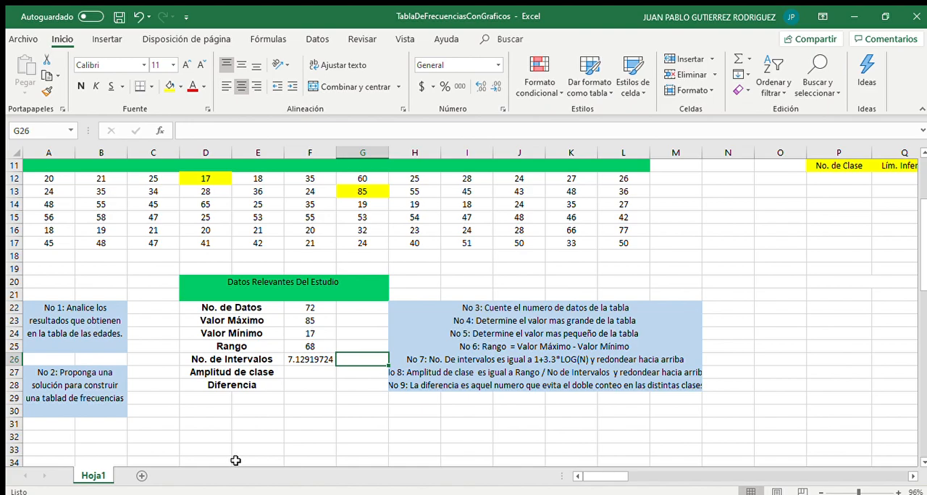
type("=")
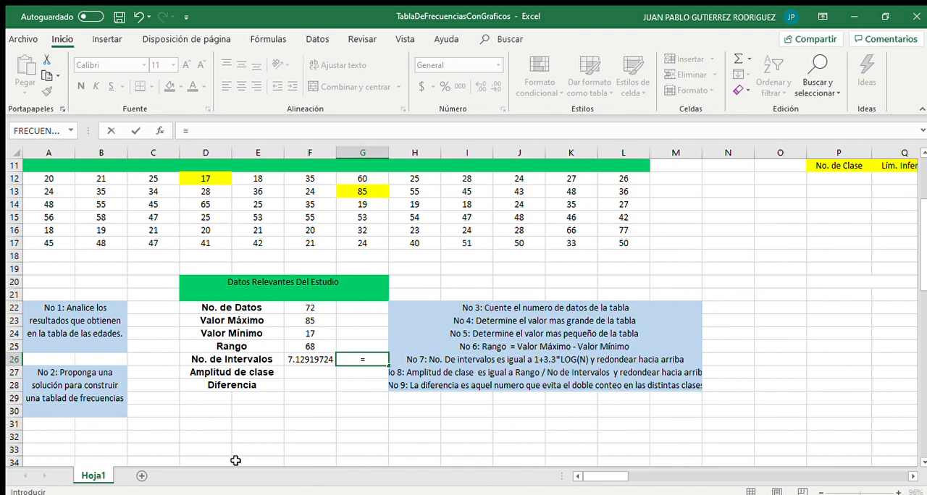
type("REDOND")
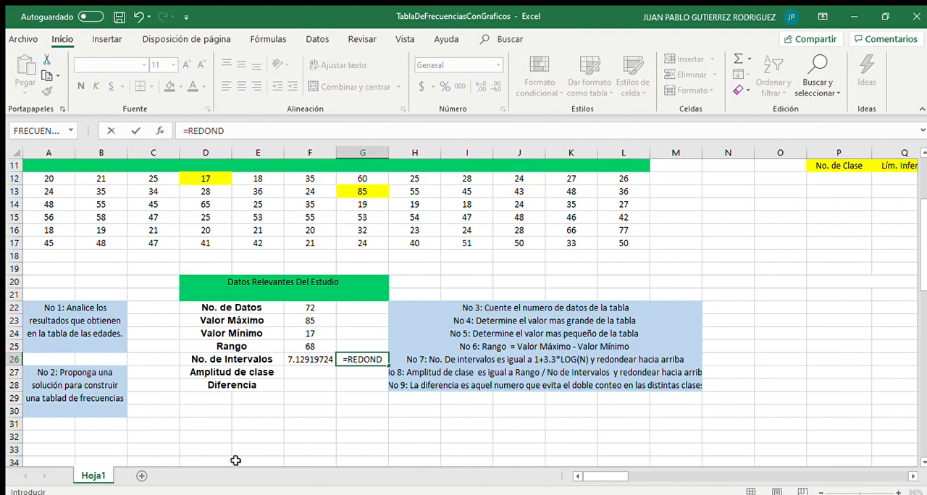
type("EAR.MAS(")
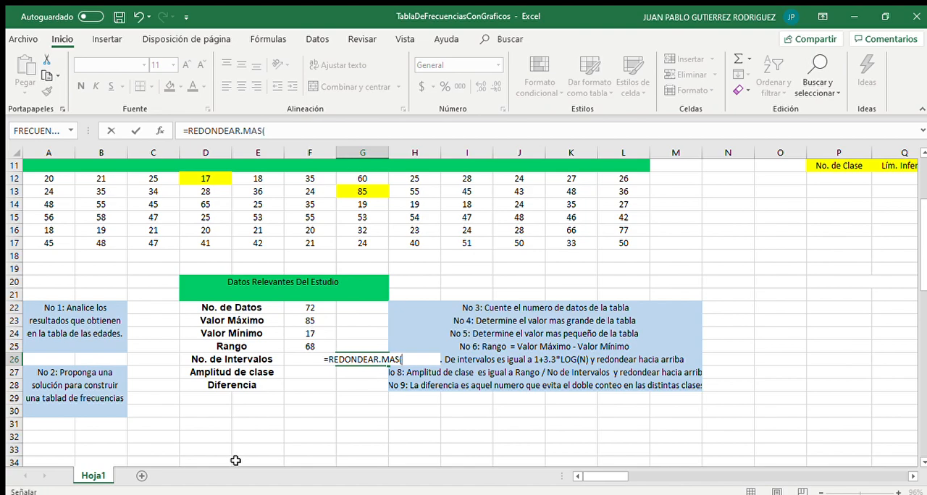
key("Left")
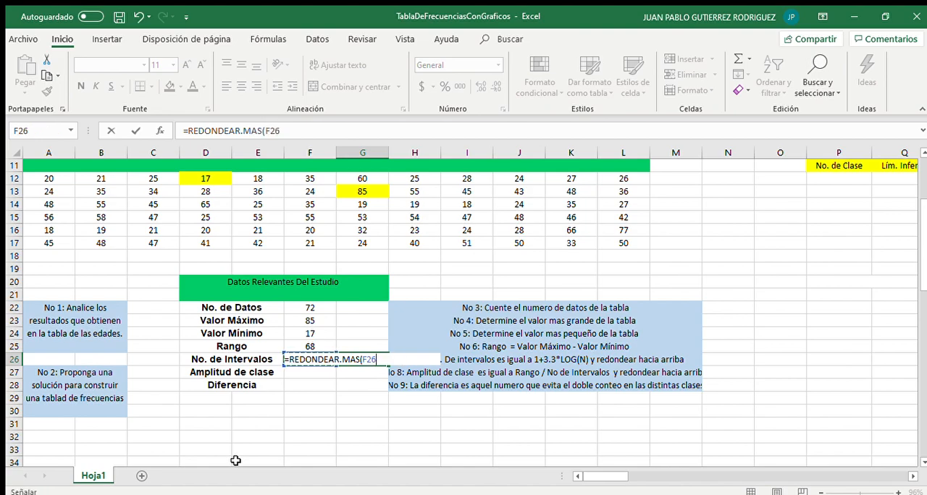
type(")")
type(",")
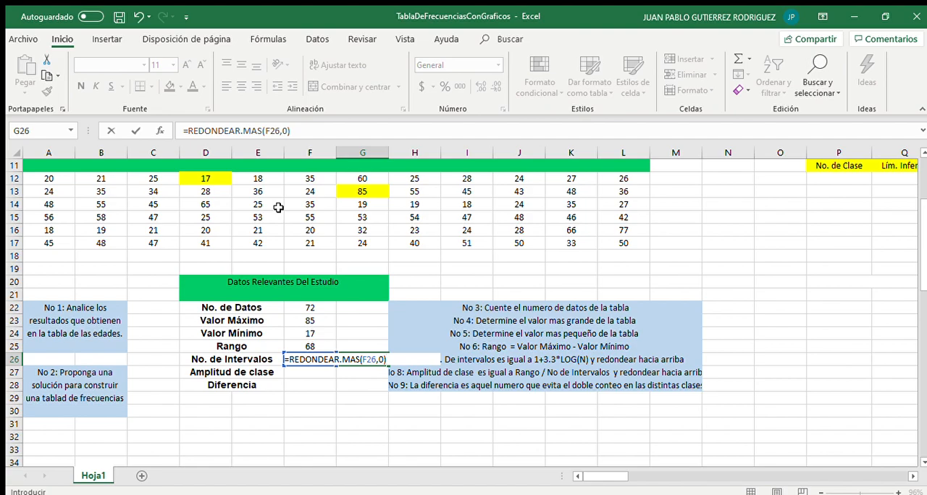
key("Return")
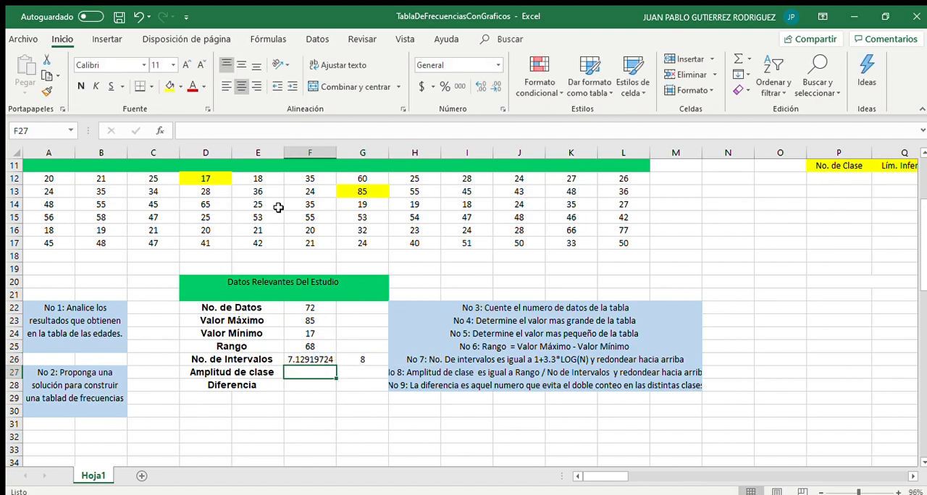
Calculate the Amplitud de clase in F27 as =F25/F26, range divided by number of intervals
key("Up")
key("Right")
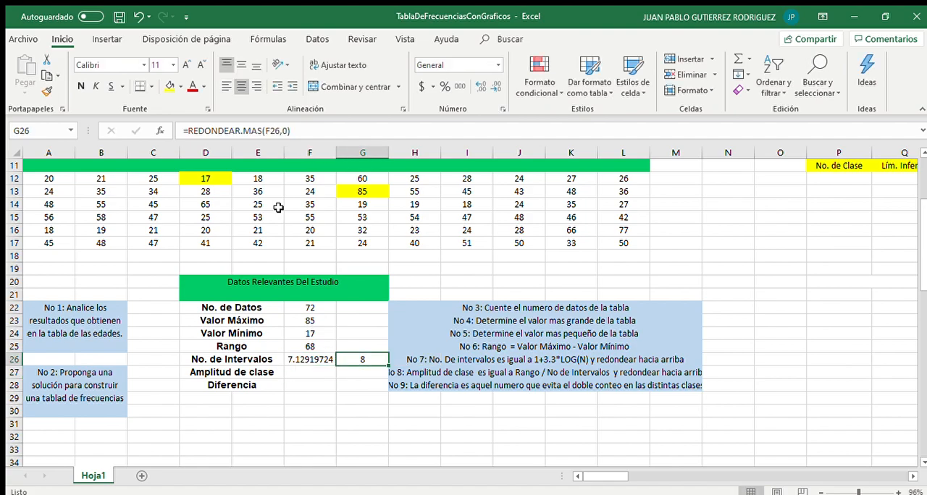
key("Left")
key("Down")
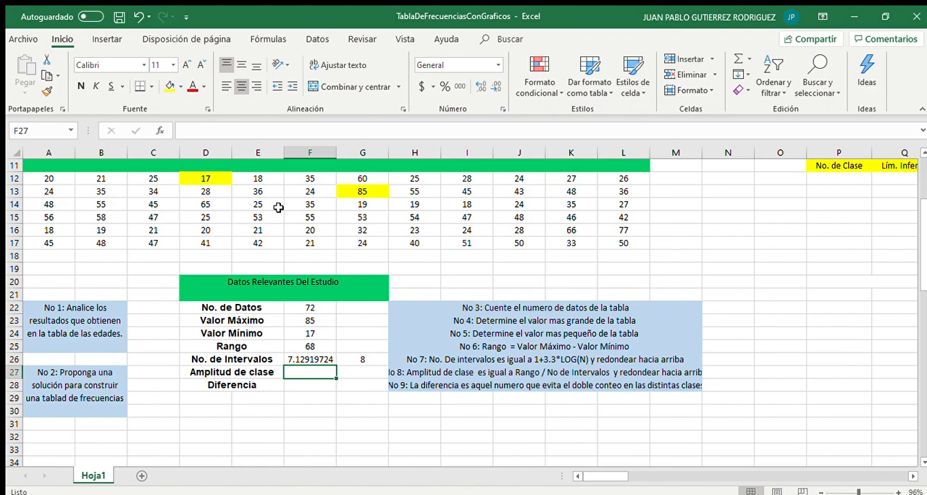
type("=")
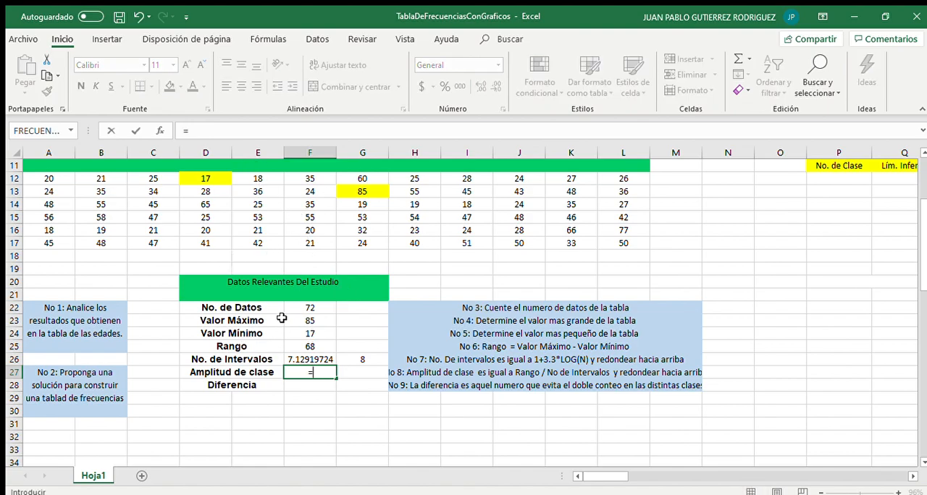
left_click(329, 347)
type("/")
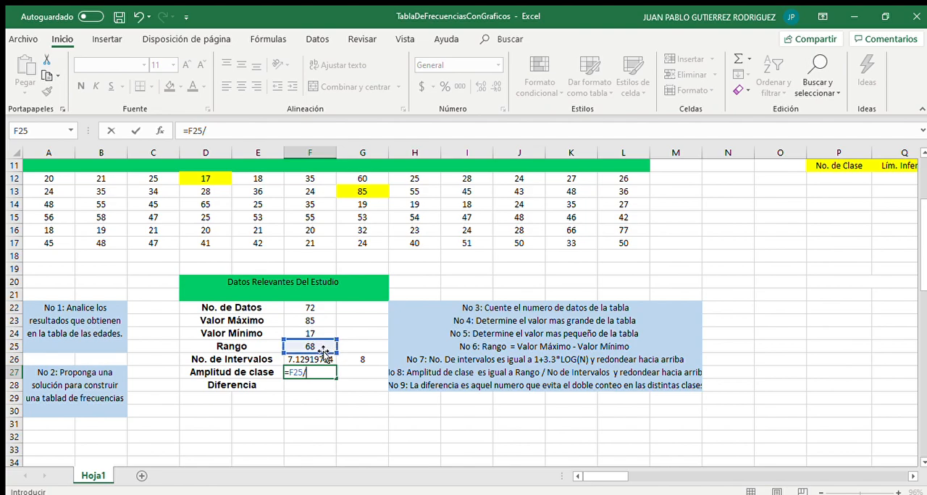
left_click(309, 359)
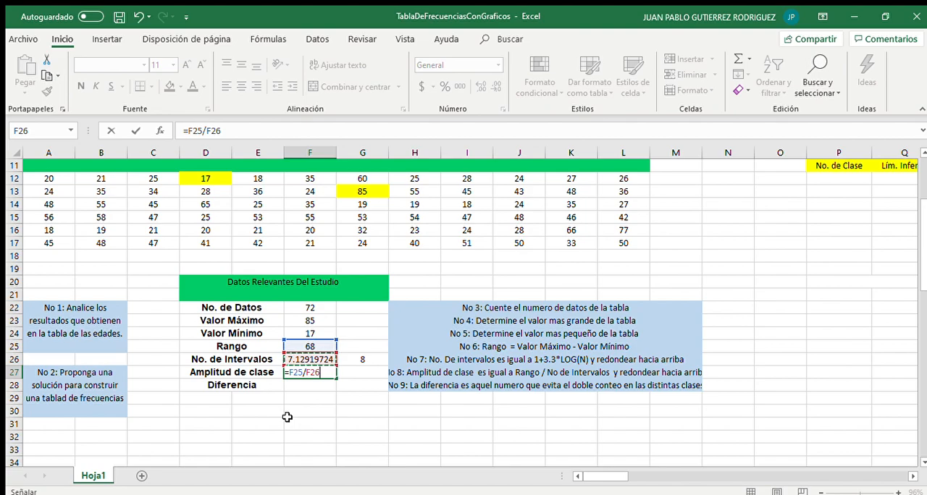
key("Return")
key("Up")
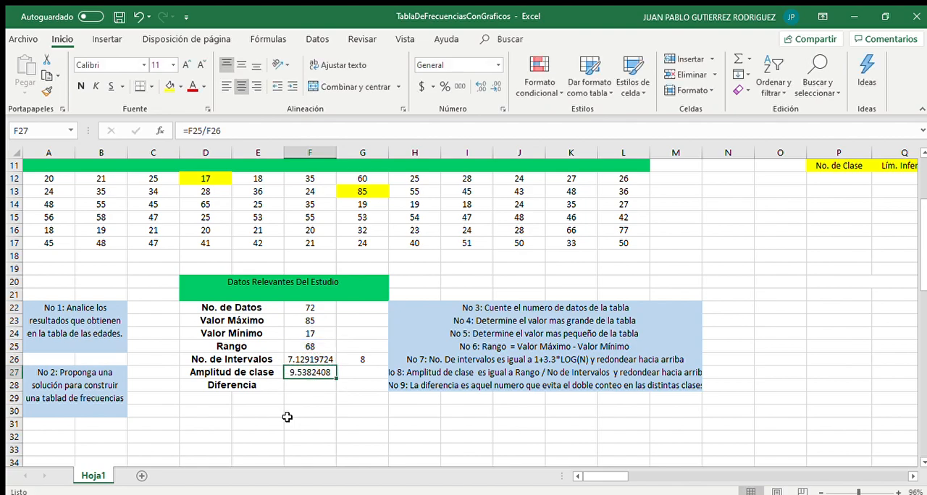
key("Left")
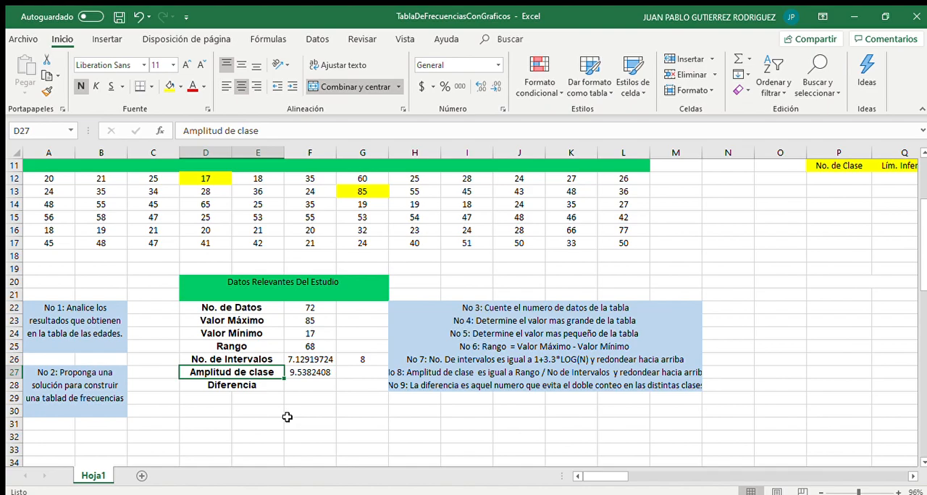
key("Right")
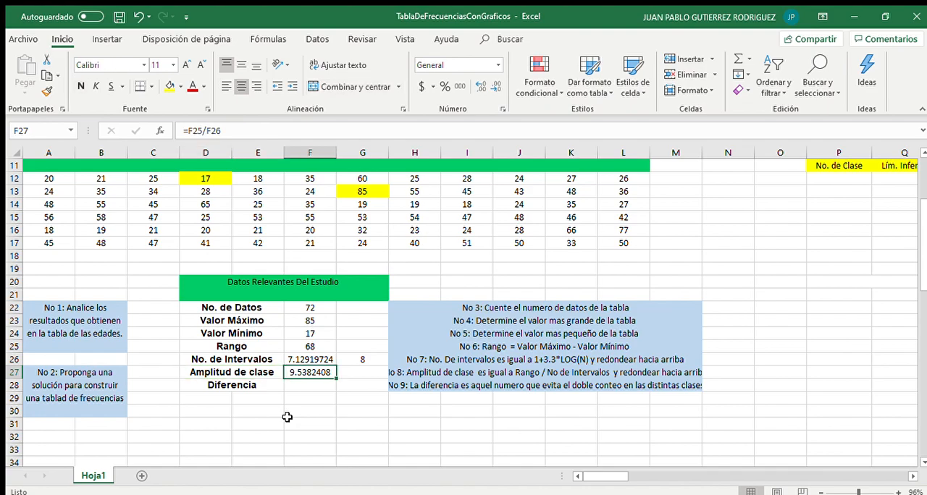
Round the class width up in G27 with =REDONDEAR.MAS(F27,0)
key("Right")
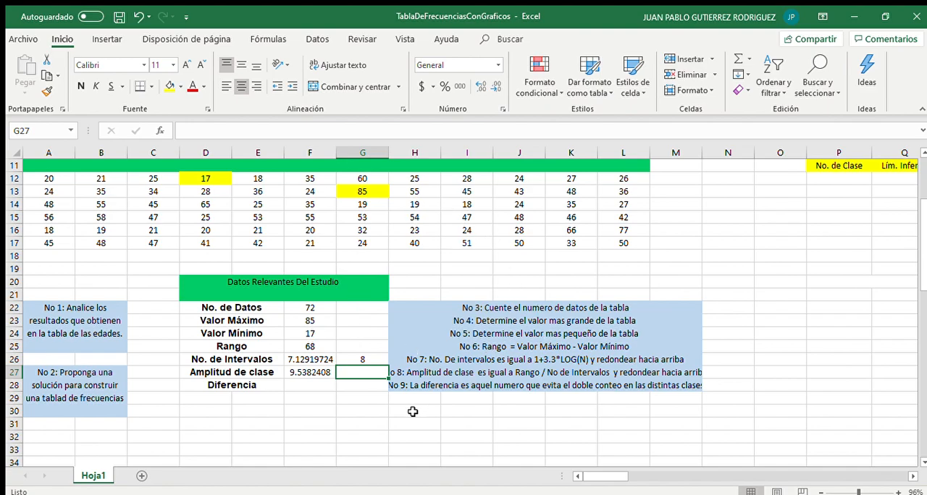
type("=")
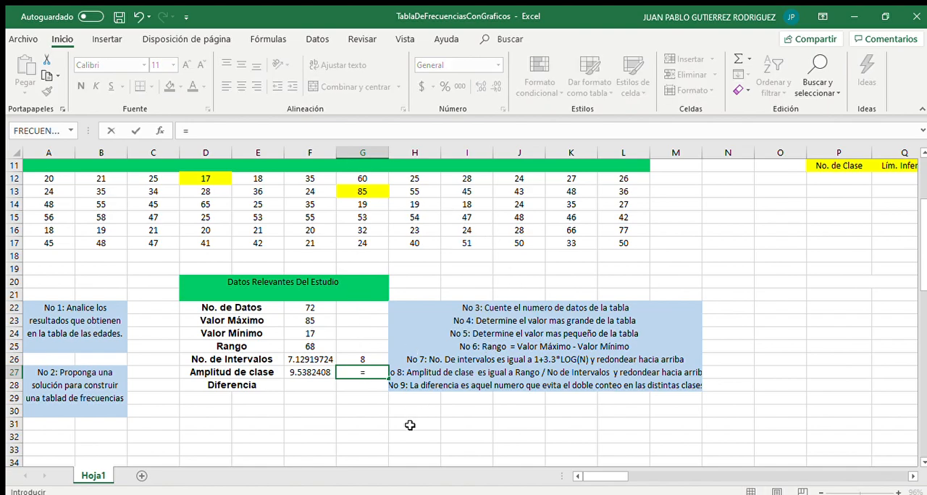
type("REDONDEAR.")
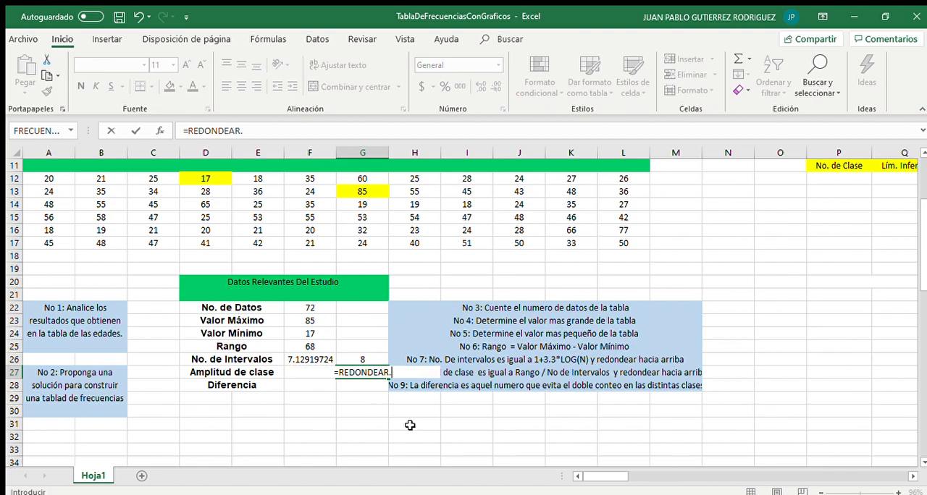
type("MAS(")
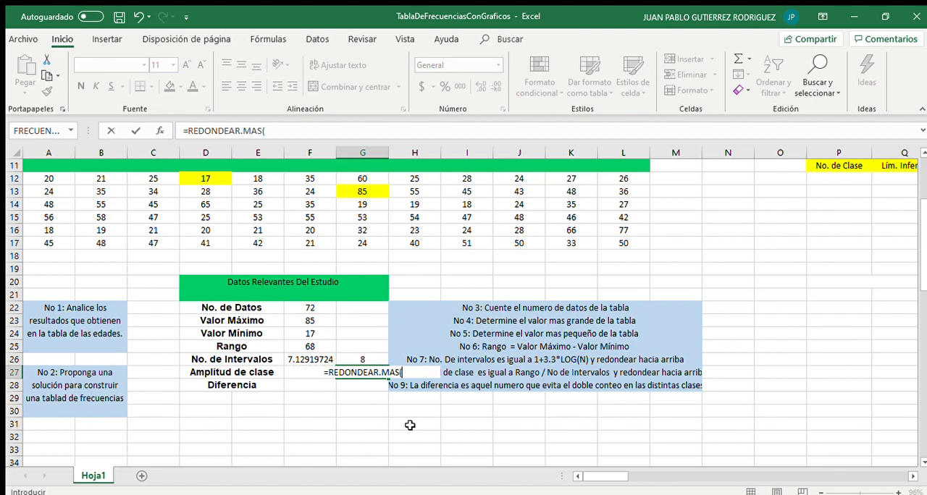
key("Left")
type(")")
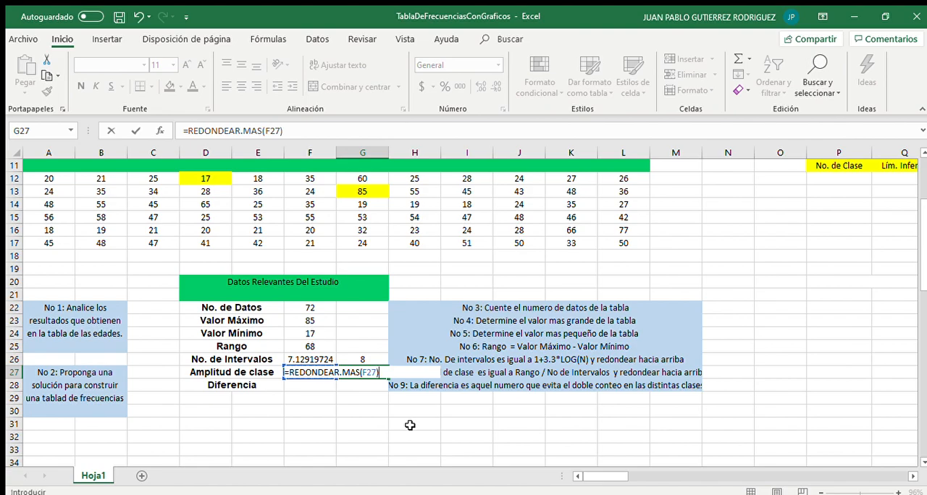
type(",0)")
key("Return")
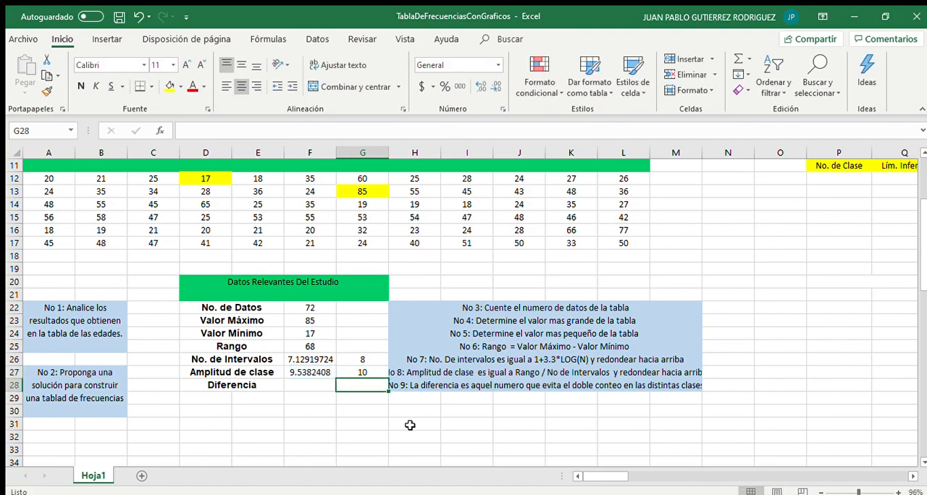
Review the rounded class width formula, the age data cells and the Datos Relevantes Del Estudio block
left_click(378, 372)
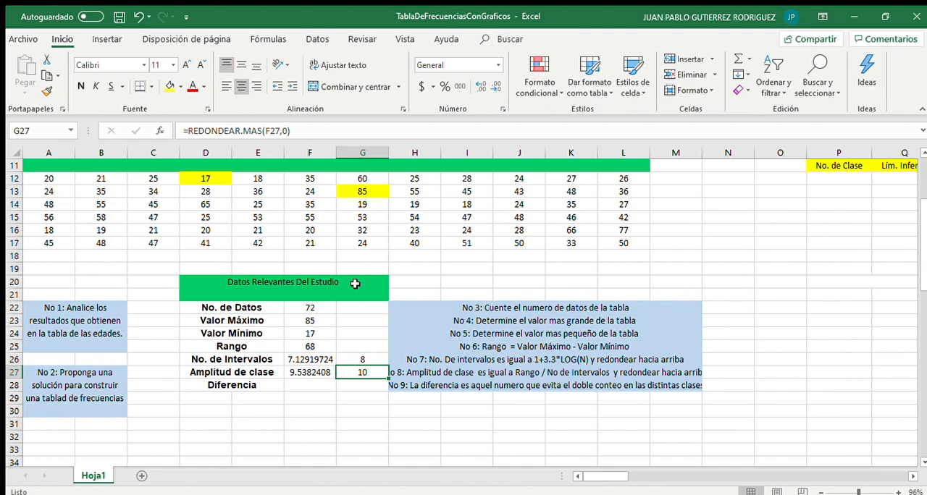
left_click(444, 228)
left_click_drag(297, 189, 485, 239)
left_click(539, 231)
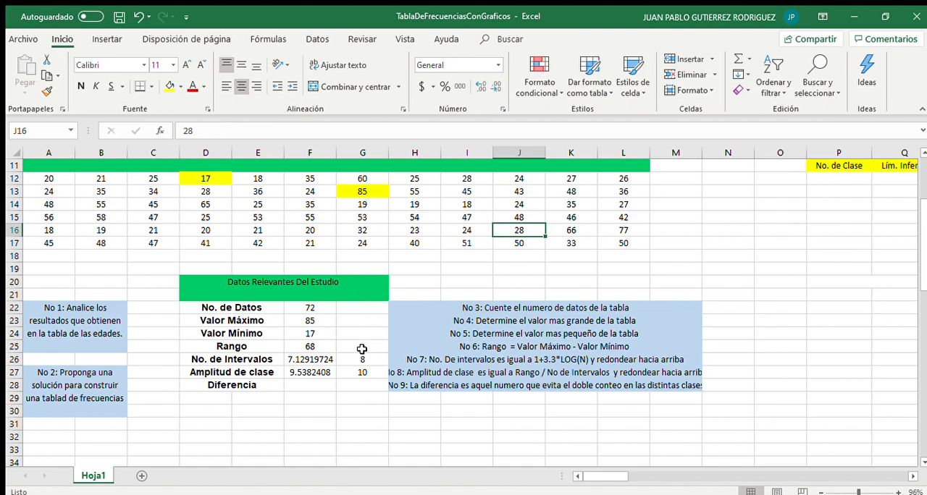
left_click(434, 227)
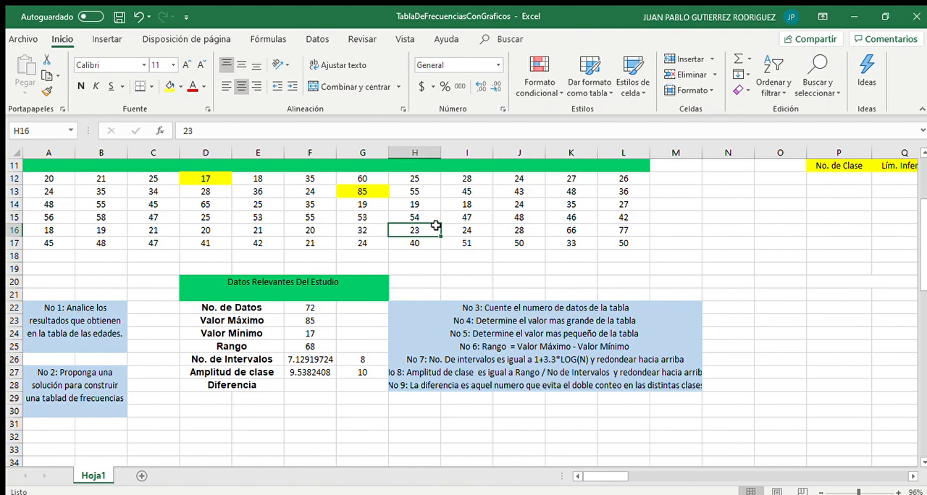
left_click(326, 226)
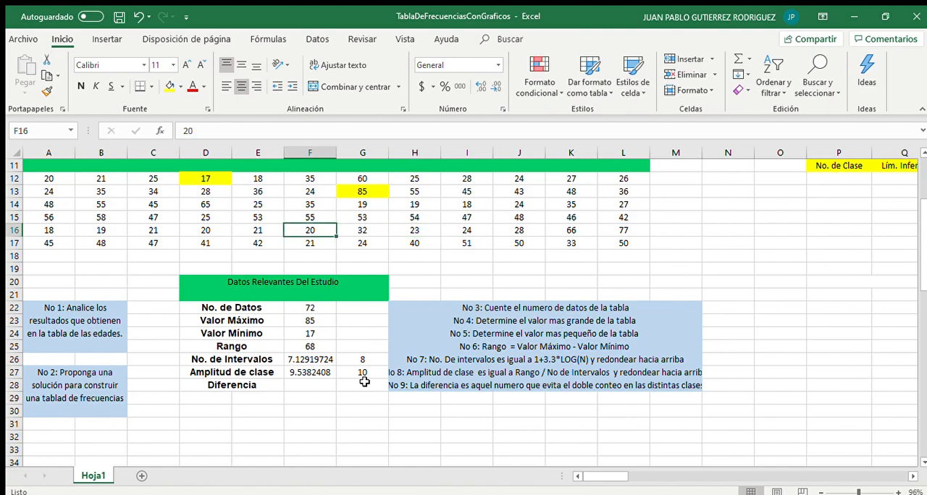
left_click(364, 373)
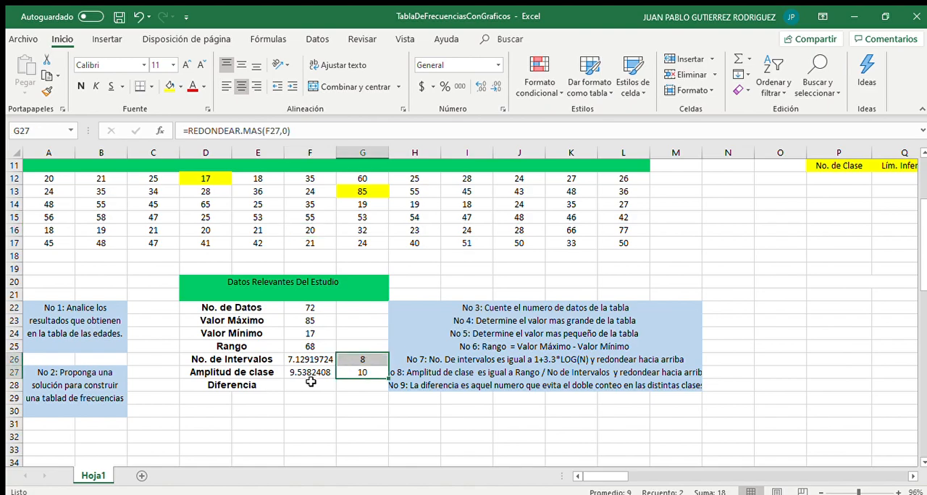
left_click(311, 383)
left_click(271, 409)
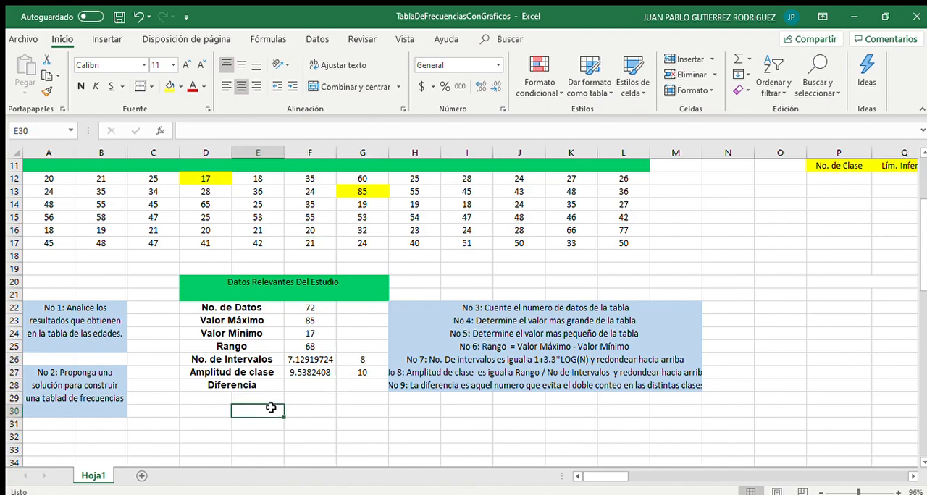
left_click_drag(249, 387, 347, 391)
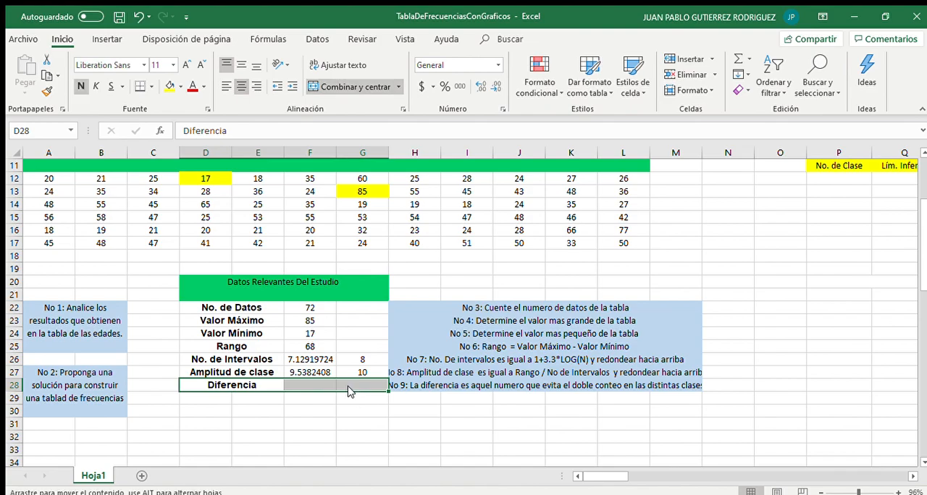
double_click(311, 384)
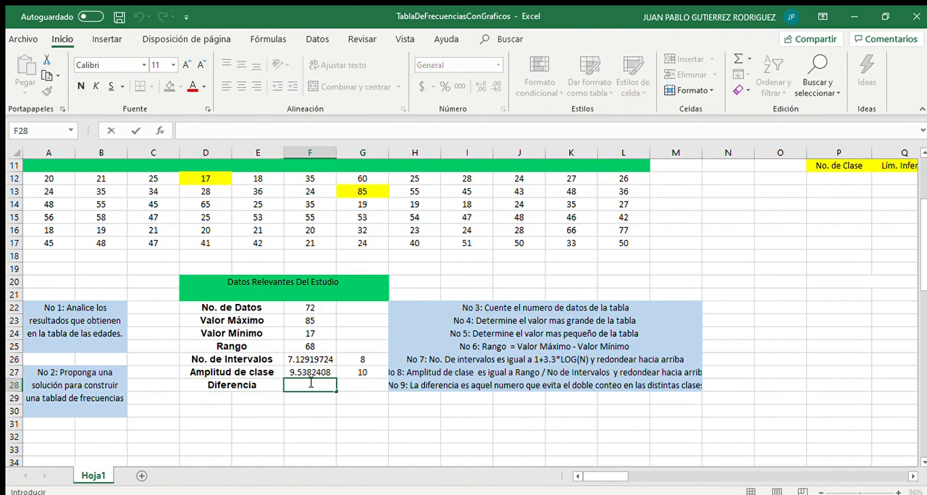
key("Escape")
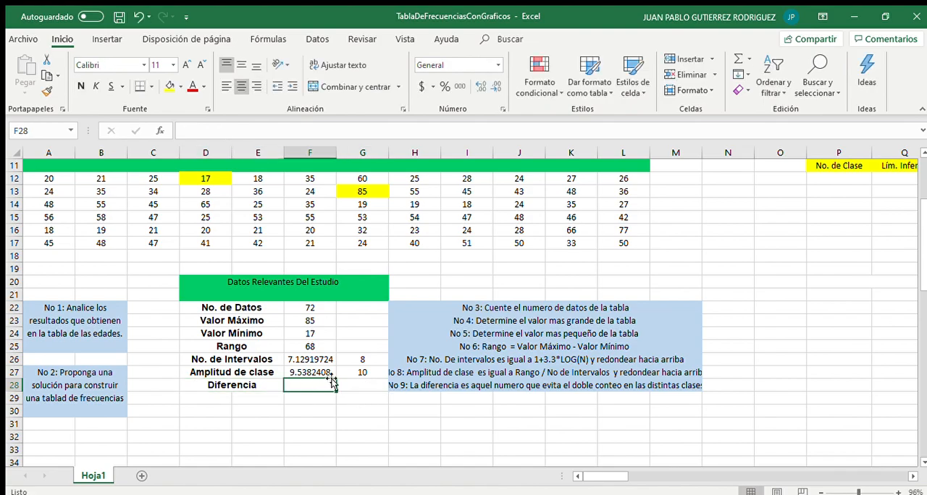
left_click_drag(186, 281, 287, 391)
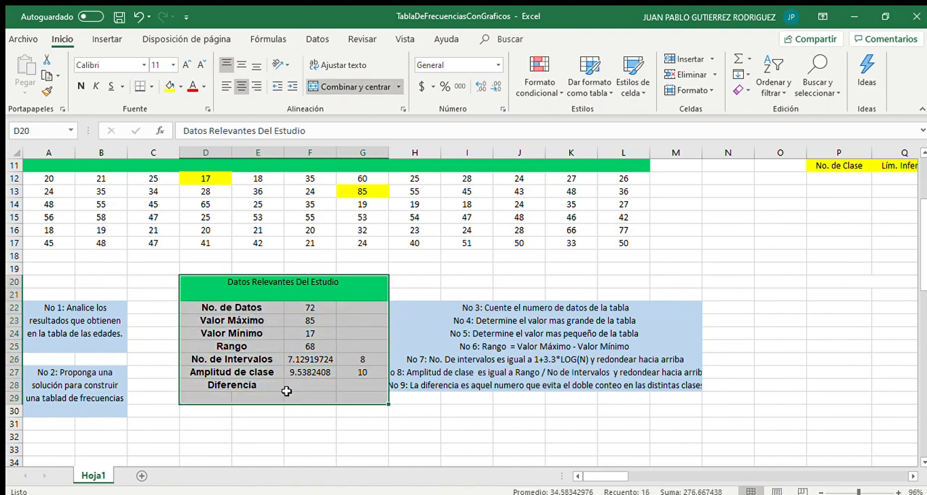
left_click(549, 296)
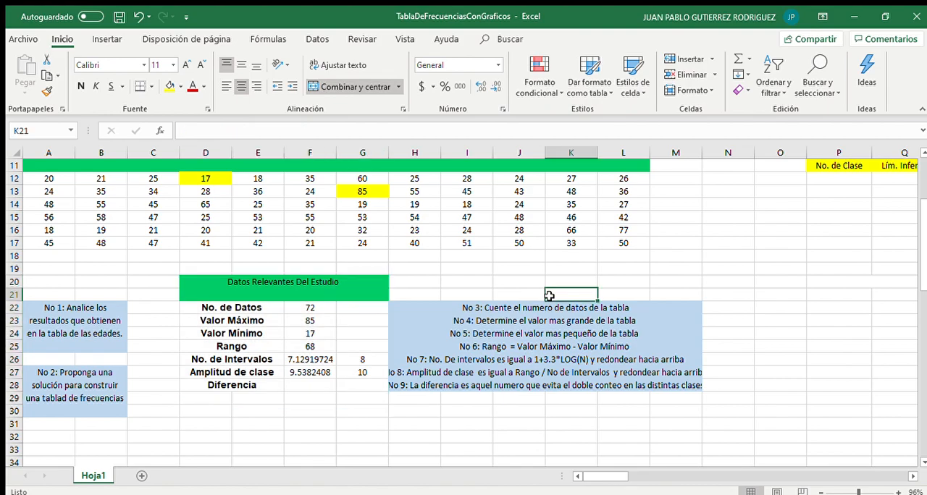
Examine the Tabla de Frecuencias headers for class number, limits, class mark and the frequency columns
scroll(549, 296, "right", 4)
scroll(549, 295, "up", 2)
scroll(549, 296, "right", 4)
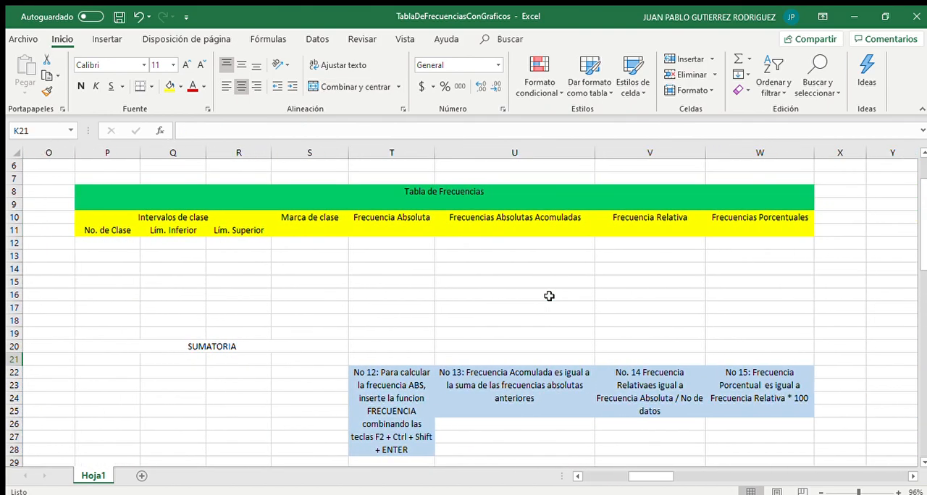
left_click(403, 233)
left_click(494, 227)
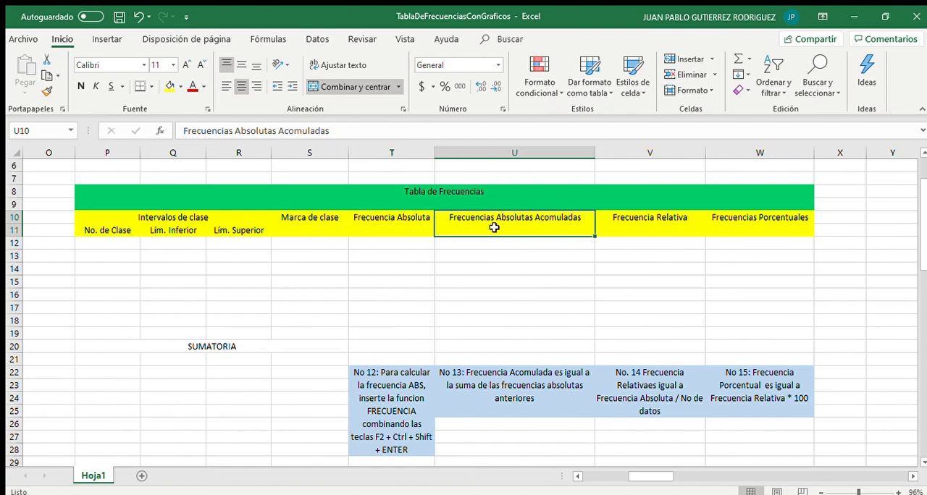
left_click(627, 225)
left_click(745, 214)
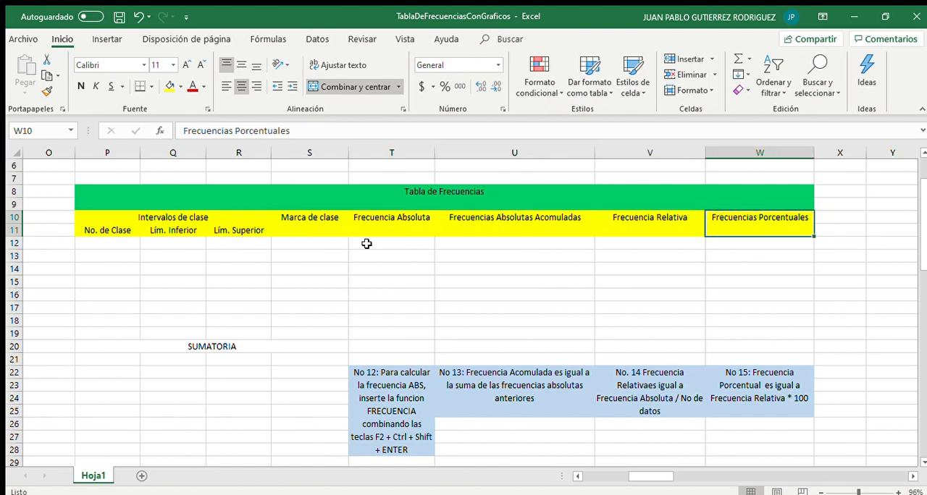
Review the Tabla de Frecuencias header block and the rounded number of intervals formula in G26
left_click_drag(100, 229, 286, 235)
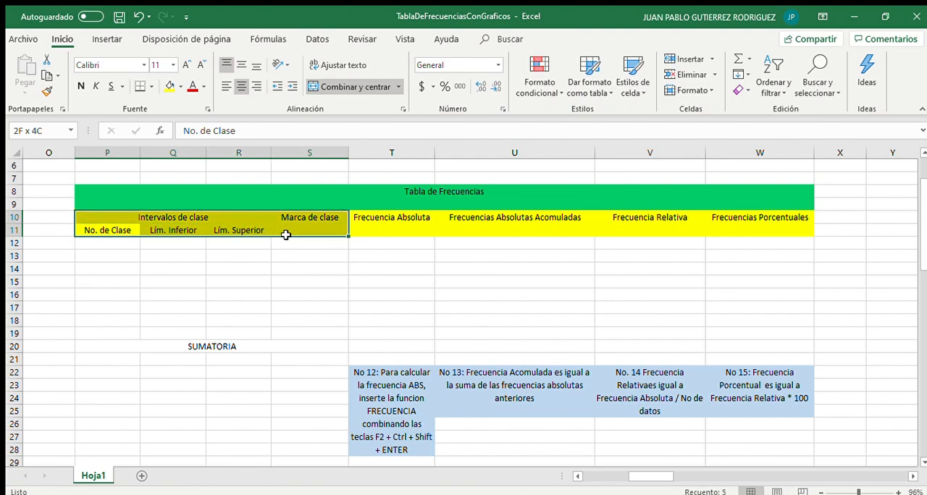
left_click(156, 242)
scroll(155, 242, "left", 5)
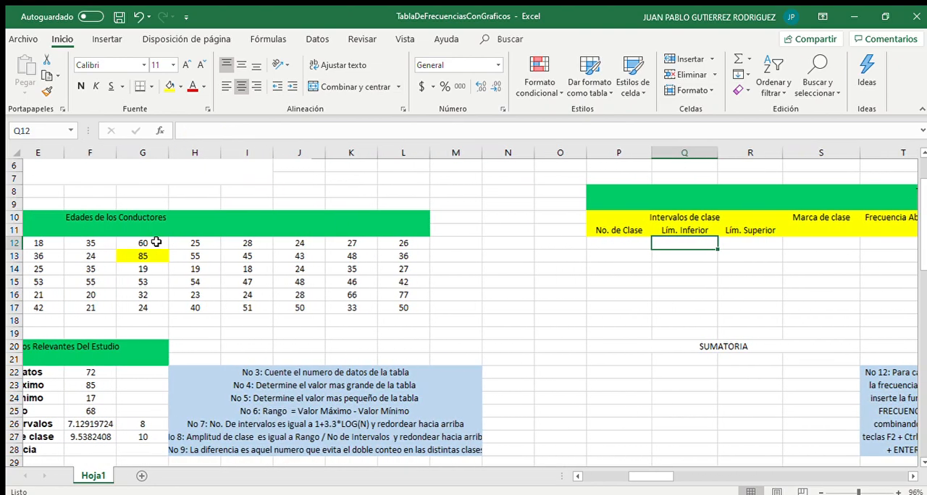
scroll(155, 242, "left", 1)
scroll(155, 243, "down", 1)
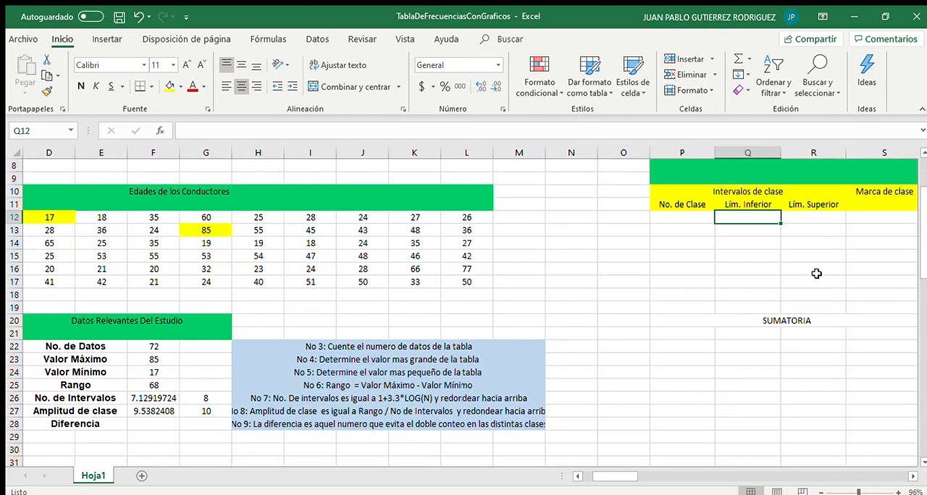
left_click(794, 308)
left_click_drag(675, 213, 809, 302)
left_click(587, 264)
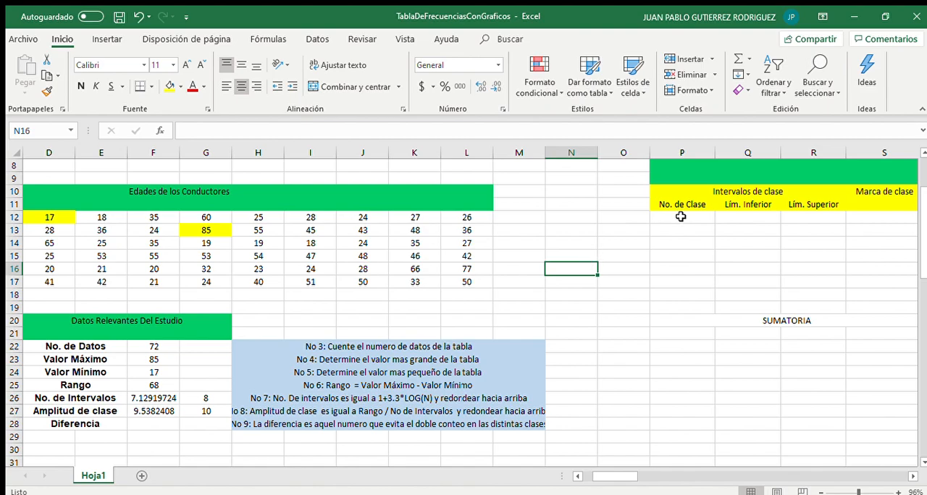
left_click(681, 216)
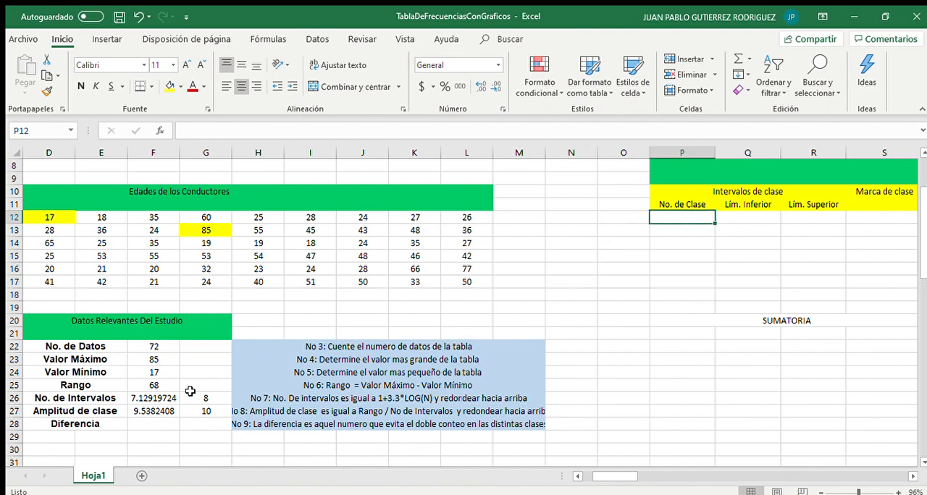
left_click(202, 399)
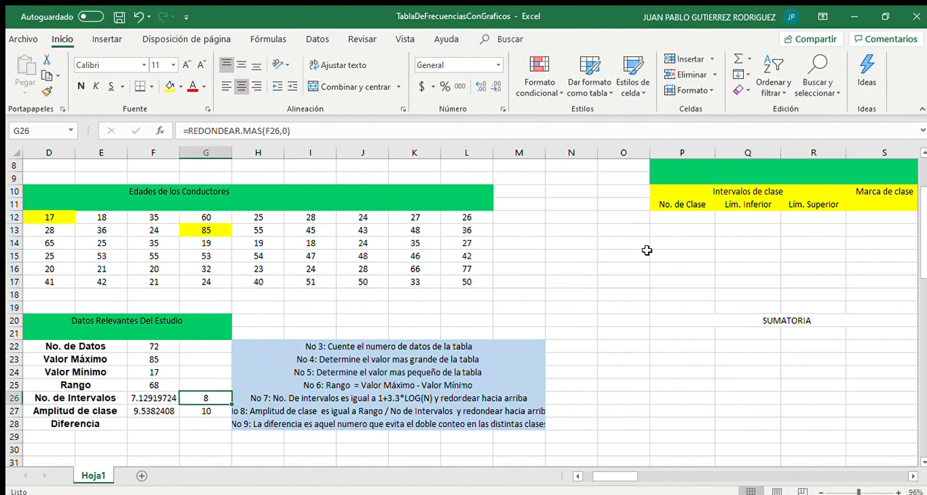
Number the classes 1 to 8 under No. de Clase by entering 1 and 2 and filling the series down
left_click(685, 216)
double_click(685, 218)
type("1")
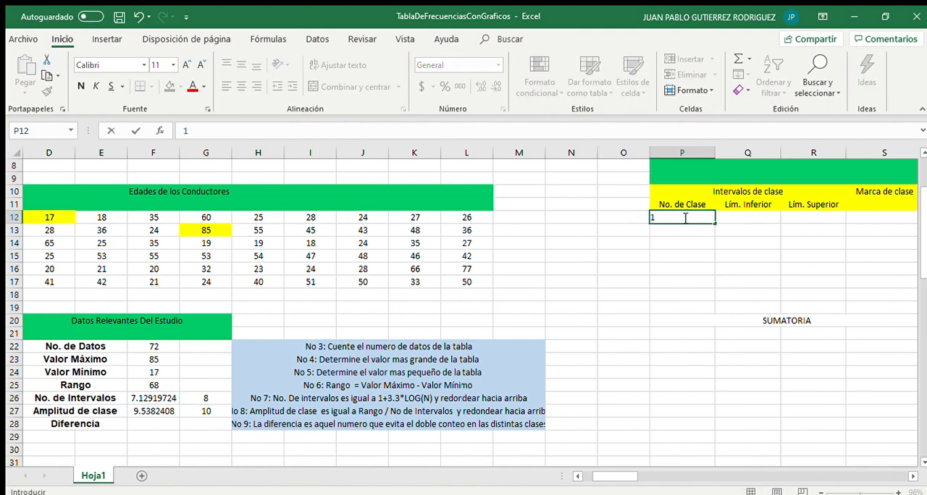
key("Return")
type("2")
left_click(683, 217)
key("Down")
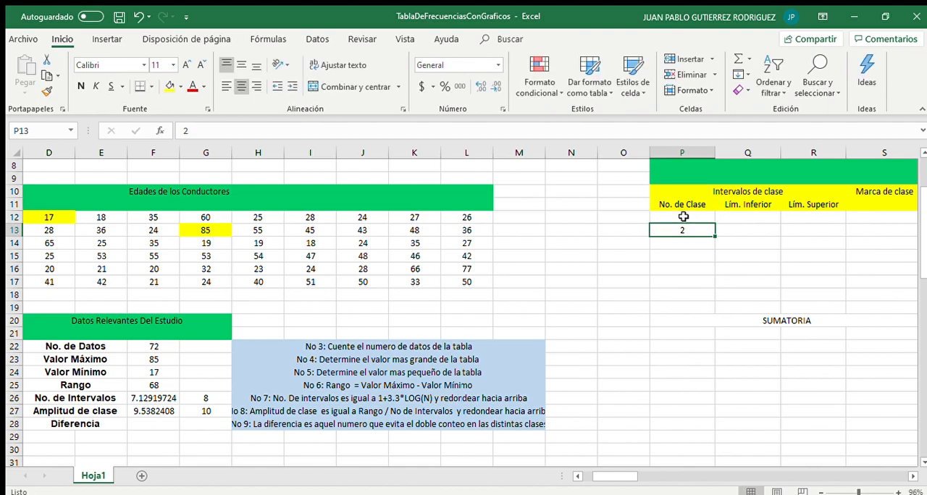
left_click_drag(694, 217, 708, 309)
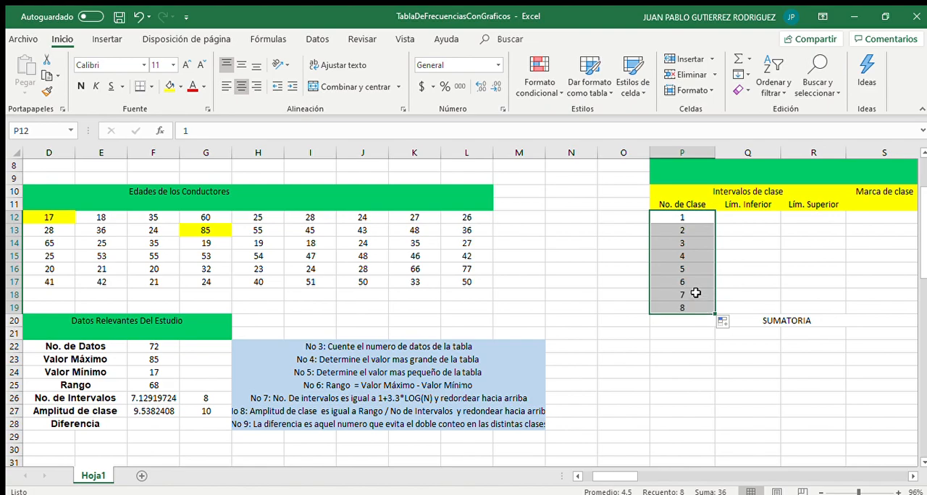
left_click(698, 293)
Set the first lower limit in Q12 to =F24, linking it to the minimum value
left_click(734, 221)
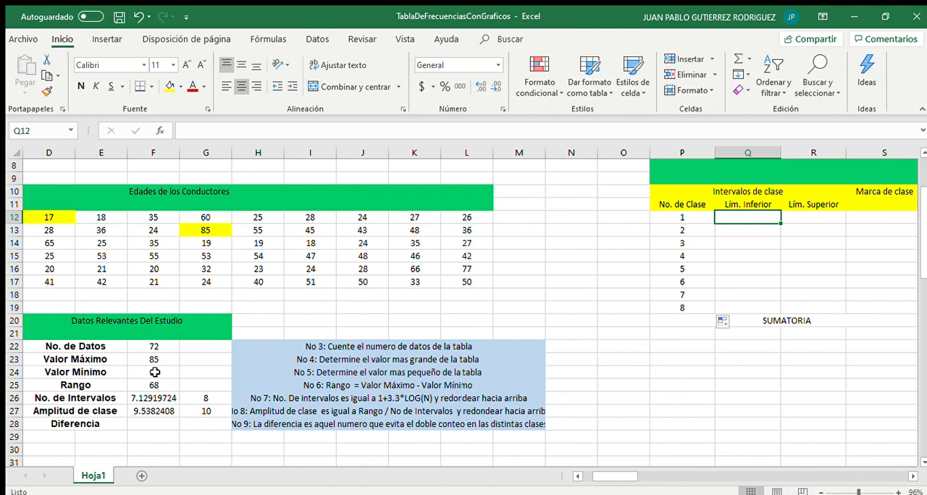
type("=")
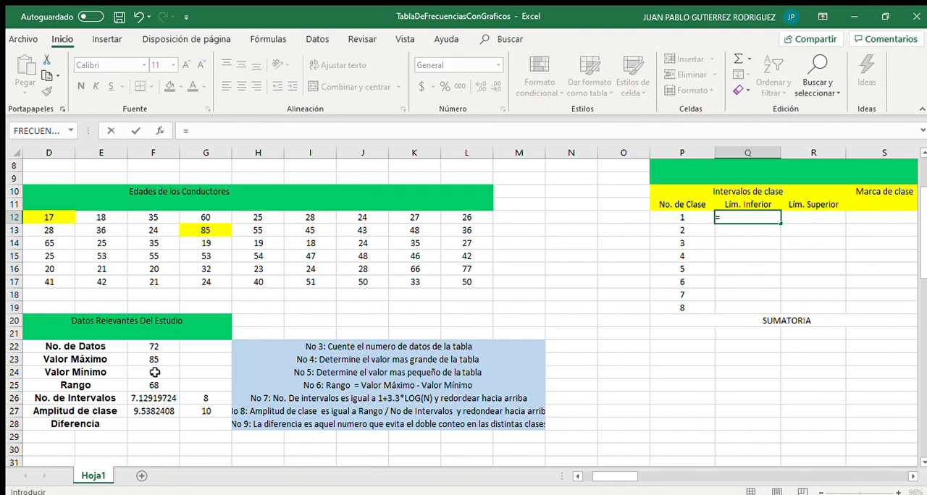
left_click(154, 372)
key("Return")
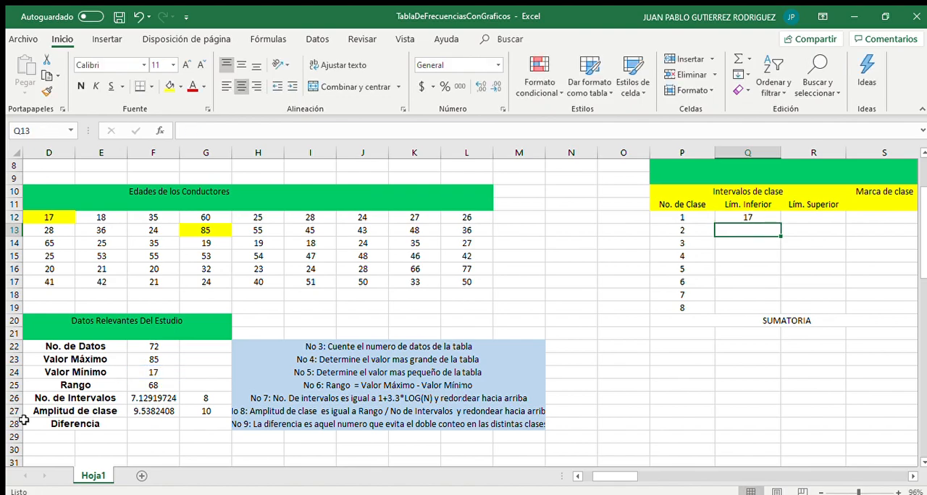
left_click(802, 218)
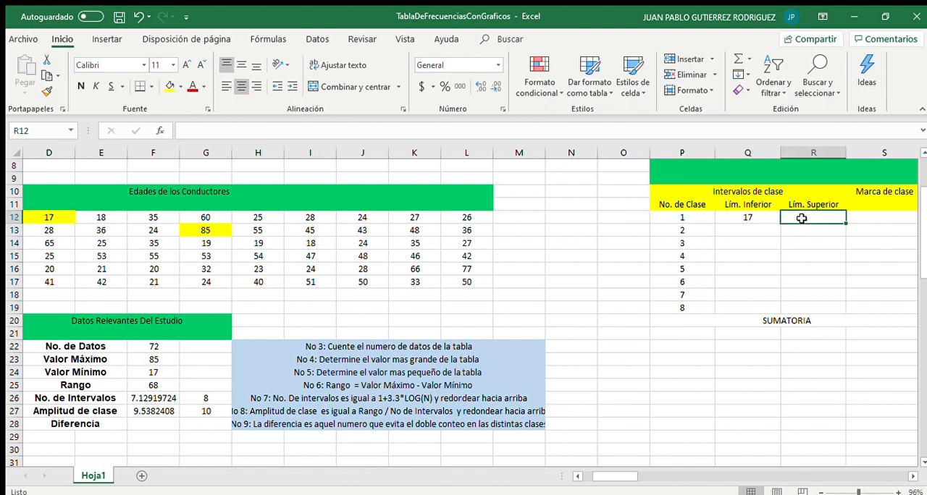
left_click_drag(656, 219, 807, 221)
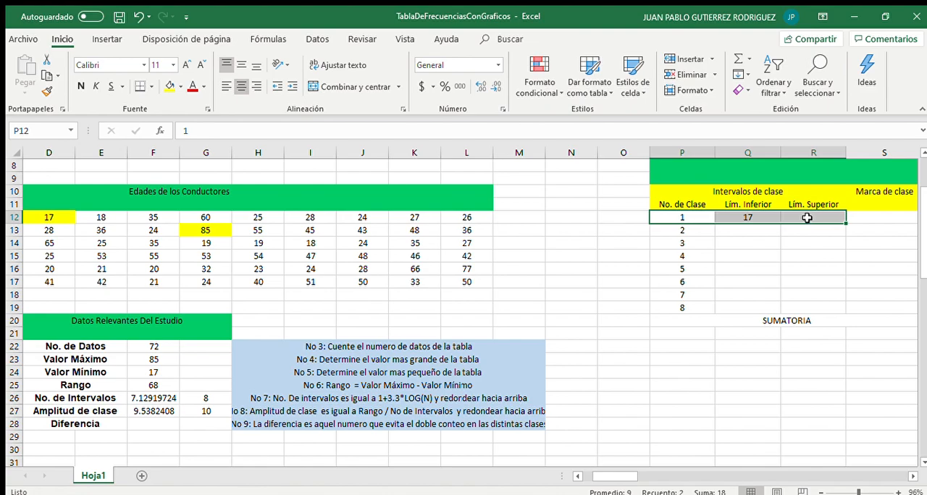
left_click(807, 218)
left_click(761, 218)
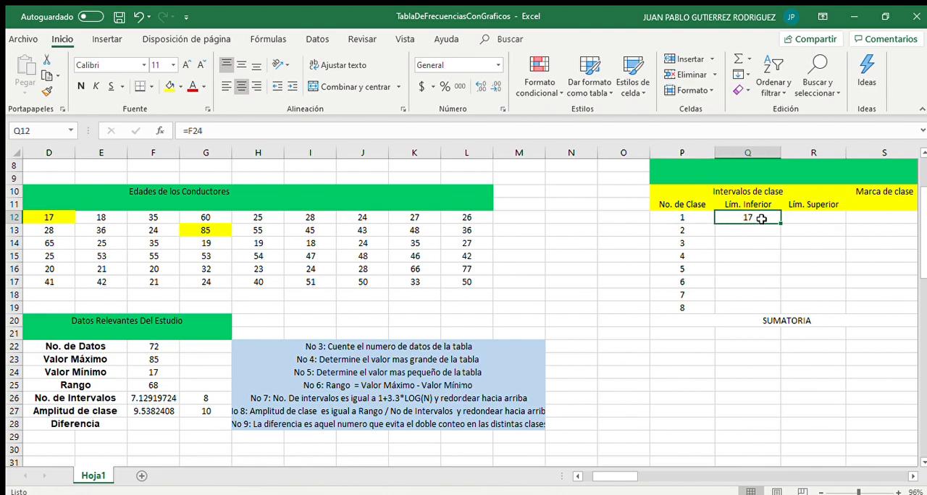
left_click(216, 414)
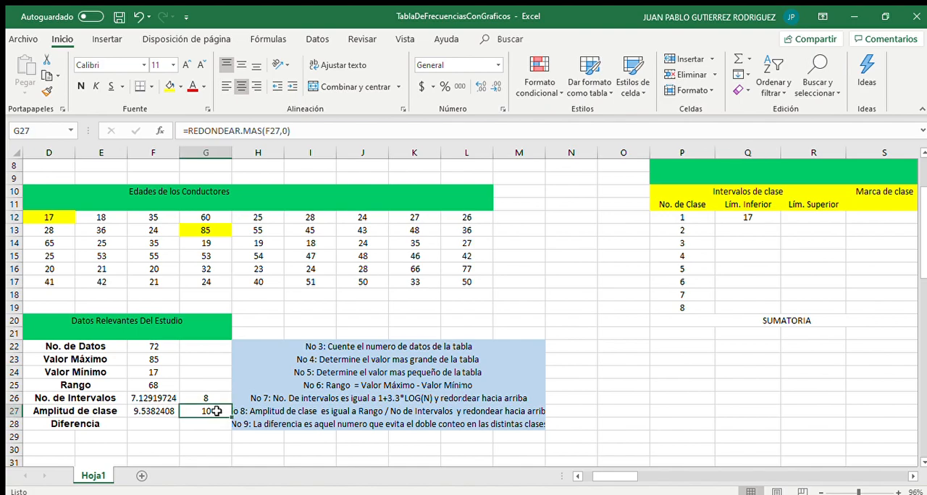
Set the first upper limit in R12 to =Q12+$G$27, with the class width reference locked absolute
left_click(798, 216)
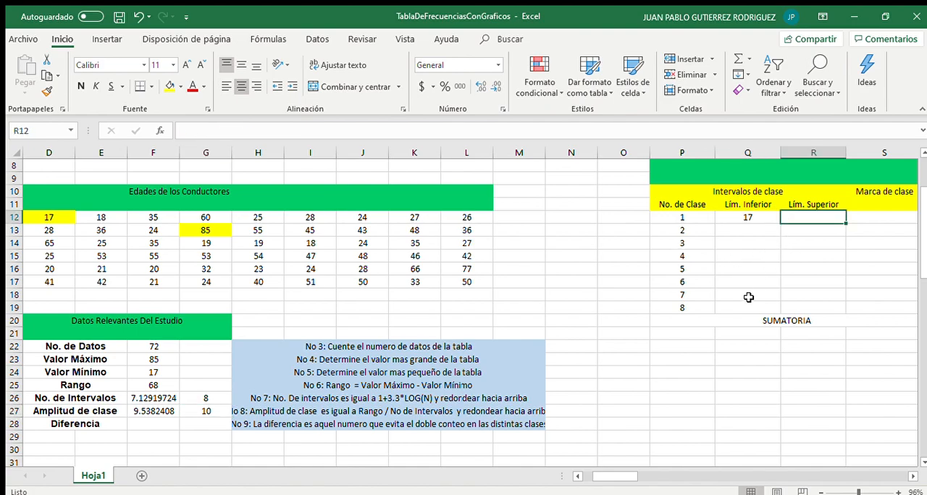
type("=")
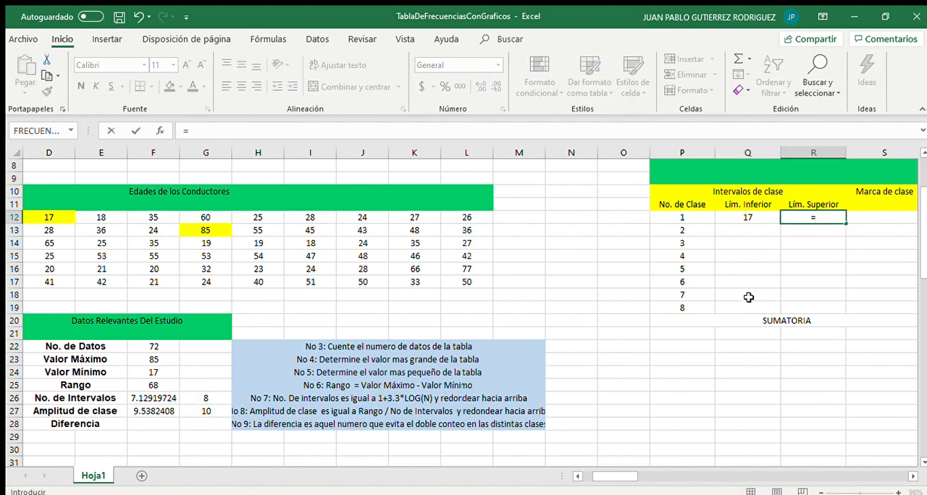
left_click(732, 218)
type("+")
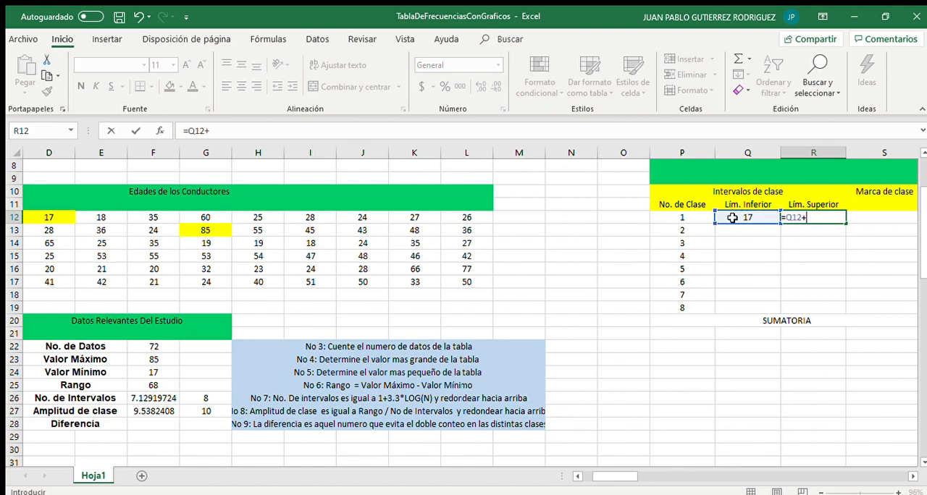
left_click(189, 411)
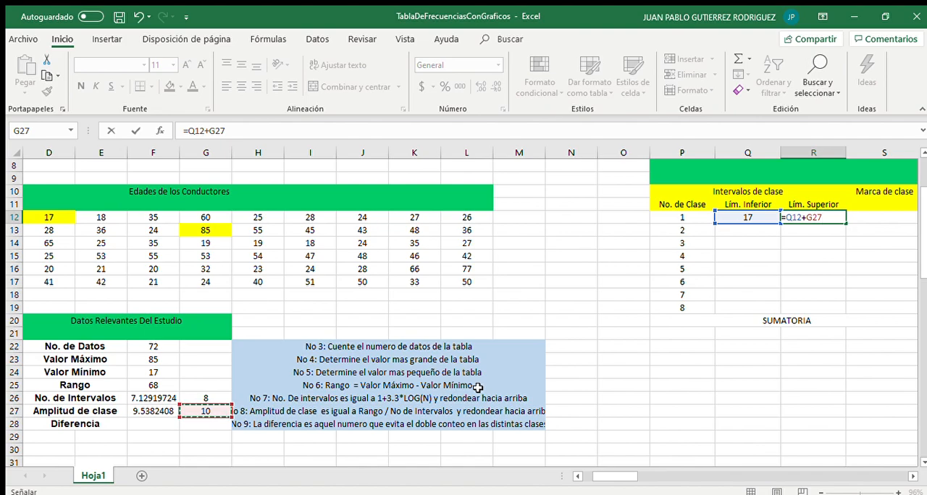
key("F4")
key("Return")
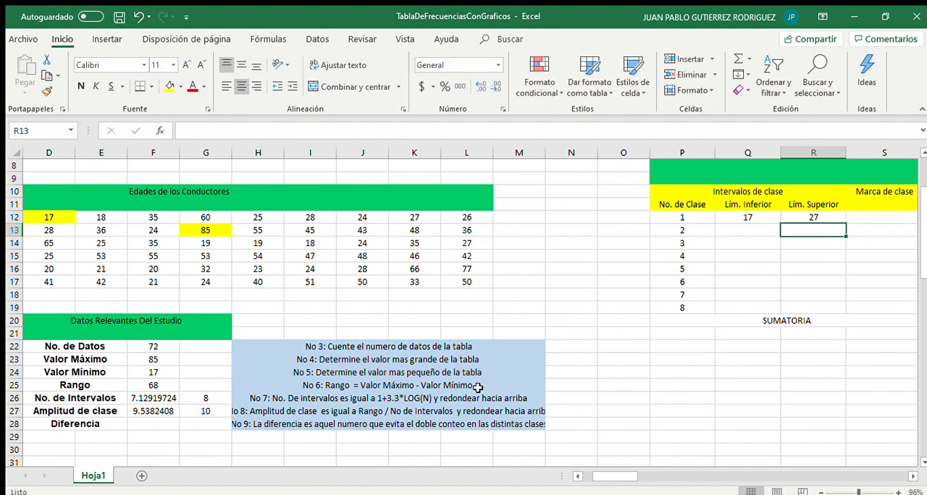
left_click(773, 230)
left_click_drag(812, 217, 739, 227)
left_click(738, 228)
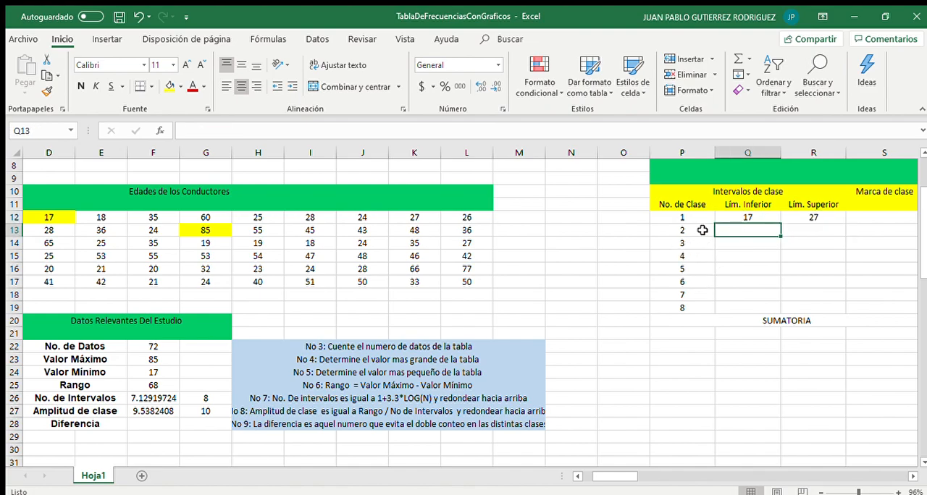
left_click_drag(701, 230, 823, 227)
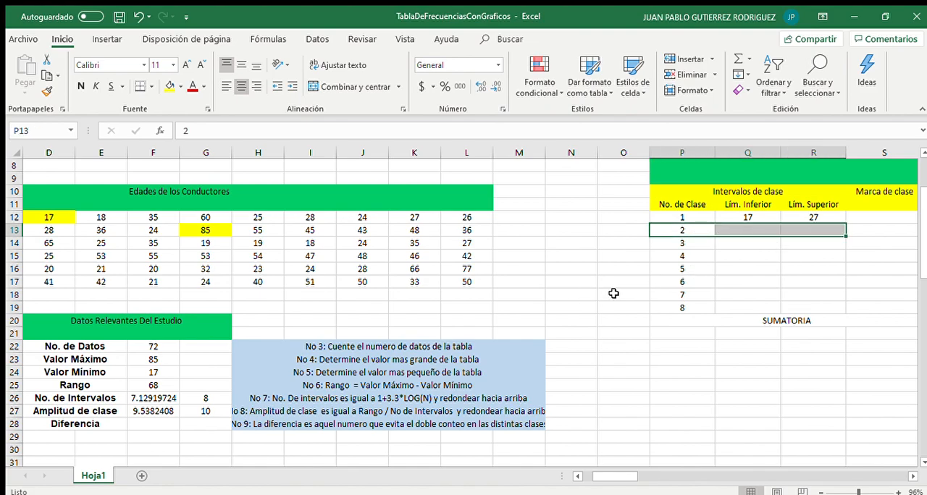
left_click(764, 231)
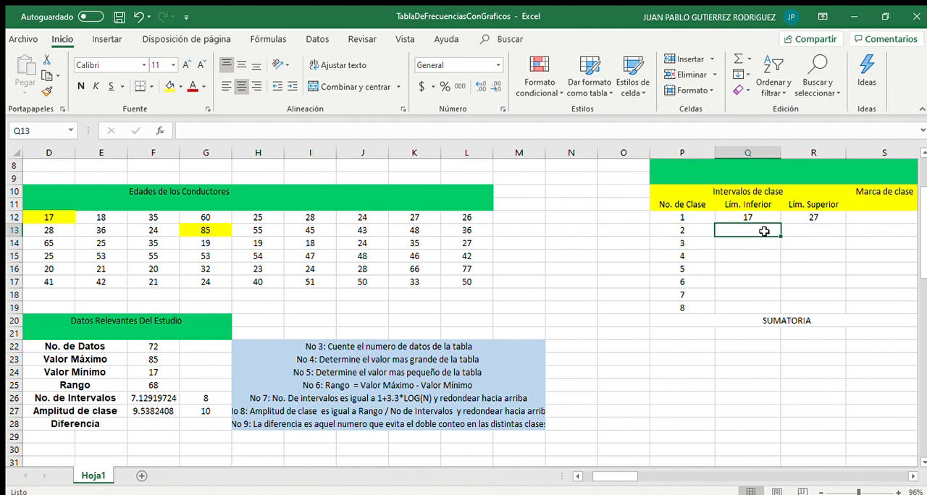
left_click(799, 216)
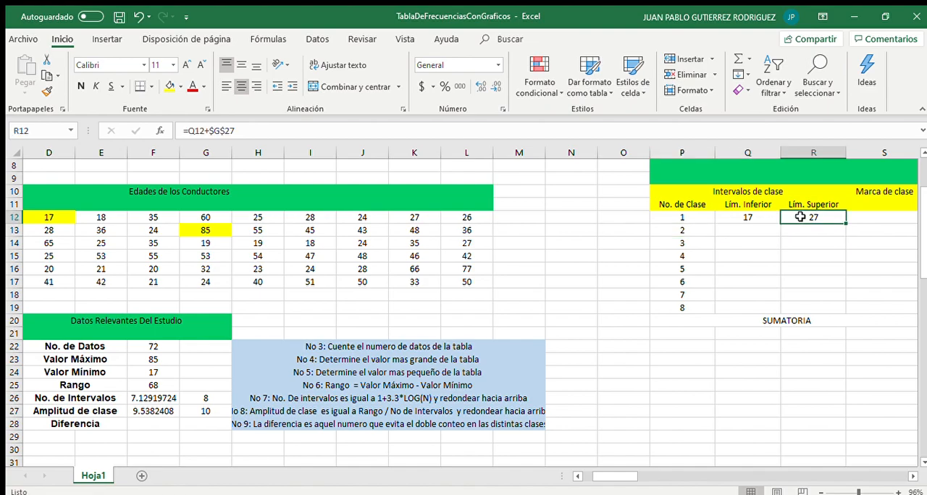
left_click(738, 232)
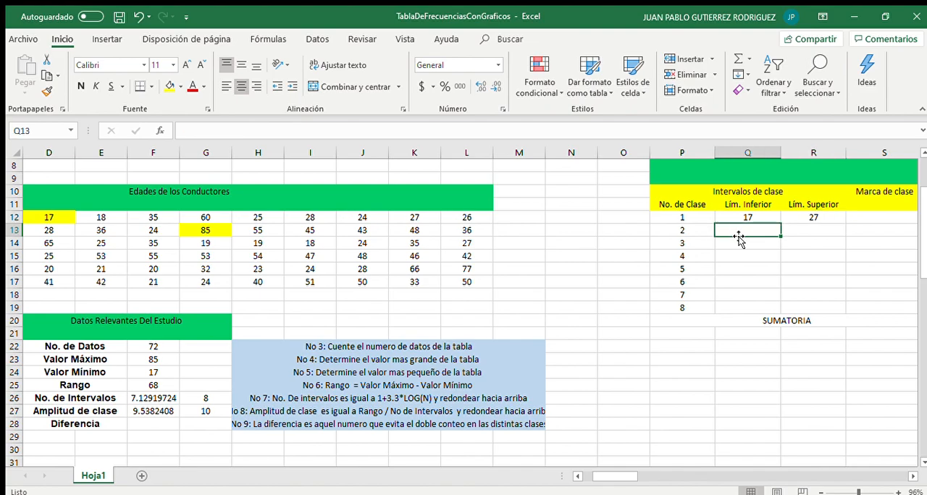
left_click(791, 217)
left_click(763, 232)
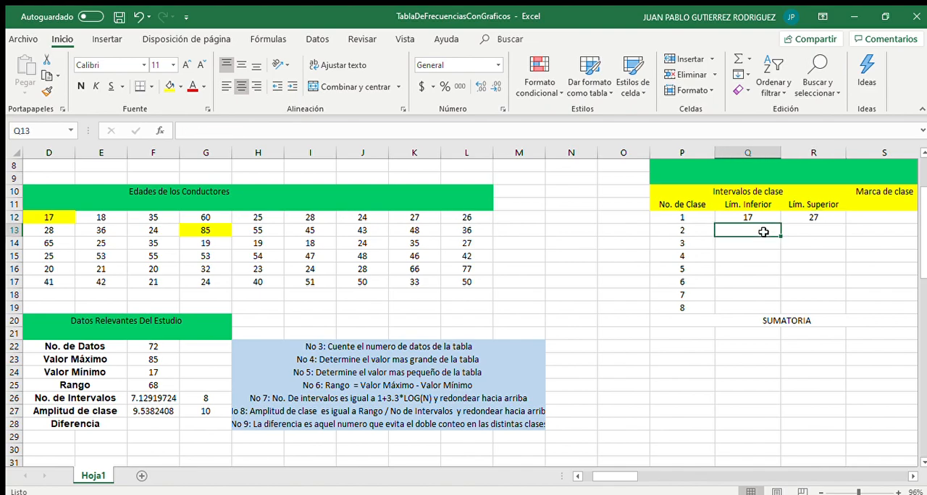
left_click(816, 215)
left_click(763, 231)
Try entering 27 and then 28 as the second class's lower limit in Q13, then clear the cell
type("27")
key("Tab")
left_click(763, 231)
key("Delete")
type("27")
key("Right")
key("Down")
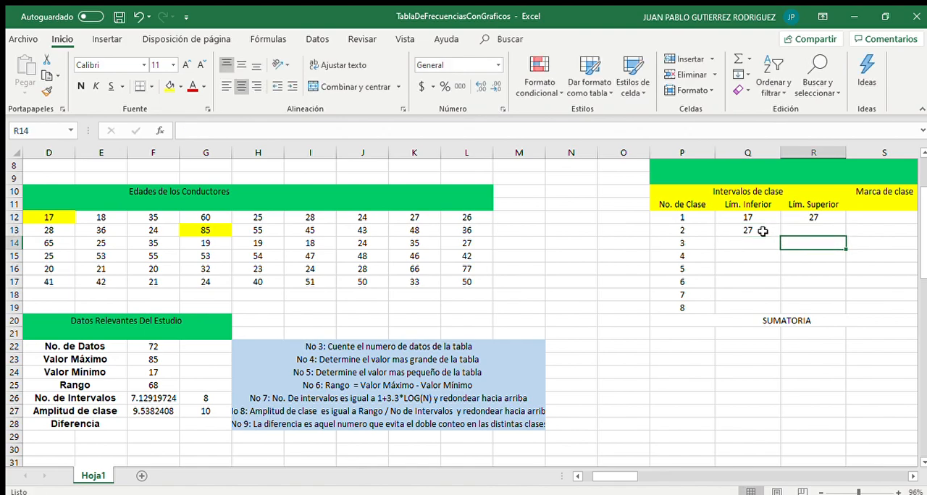
left_click(762, 231)
key("Up")
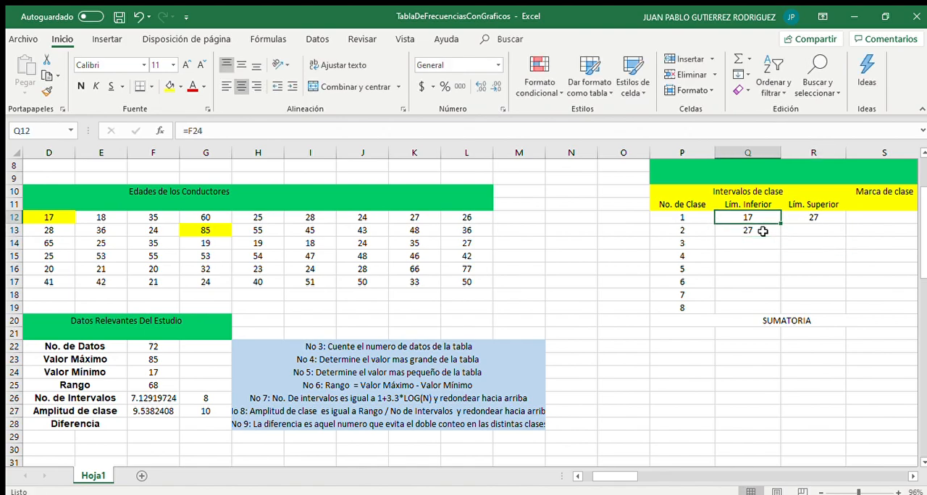
left_click(763, 231)
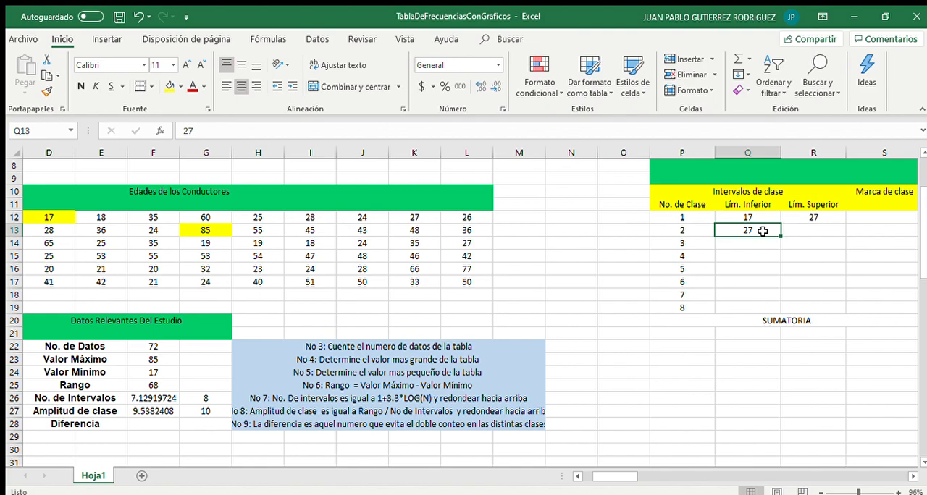
type("28")
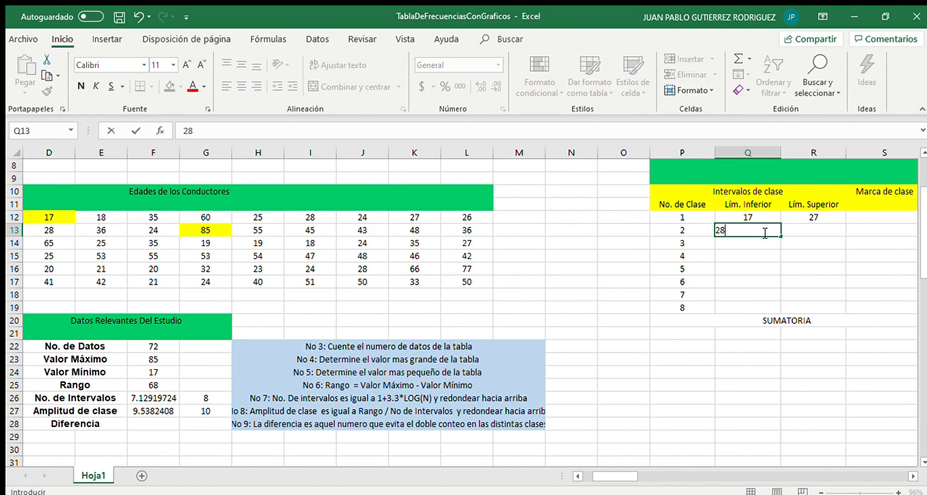
key("Tab")
left_click(763, 231)
key("Up")
key("Right")
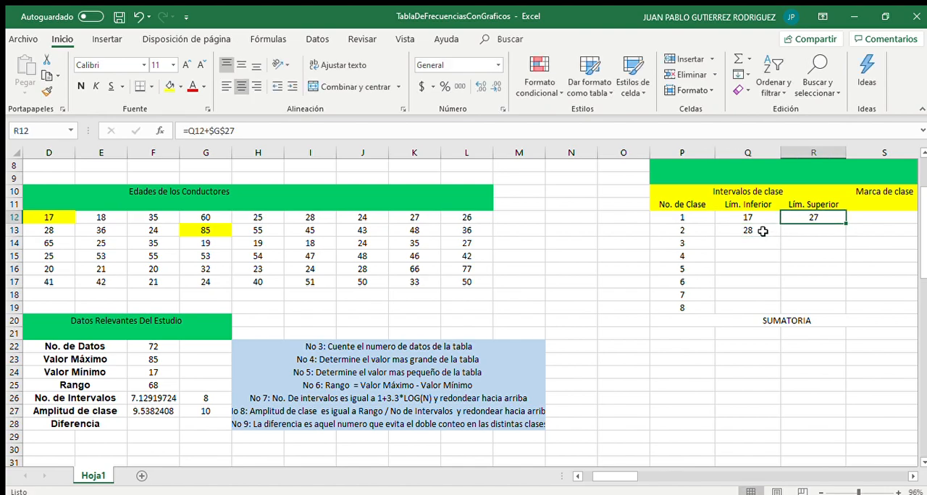
key("Left")
key("Down")
key("Delete")
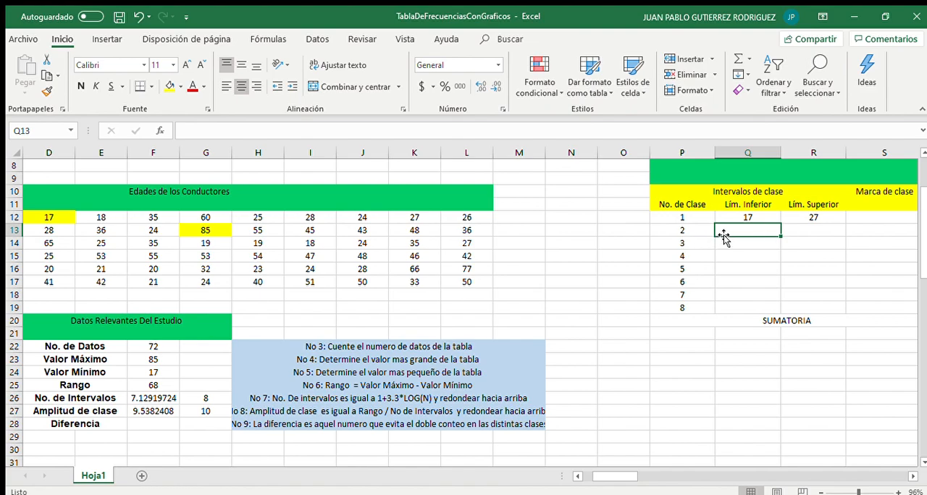
Examine the age values in the Edades de los Conductores data block
left_click_drag(301, 244, 466, 284)
left_click_drag(154, 230, 318, 272)
left_click(354, 269)
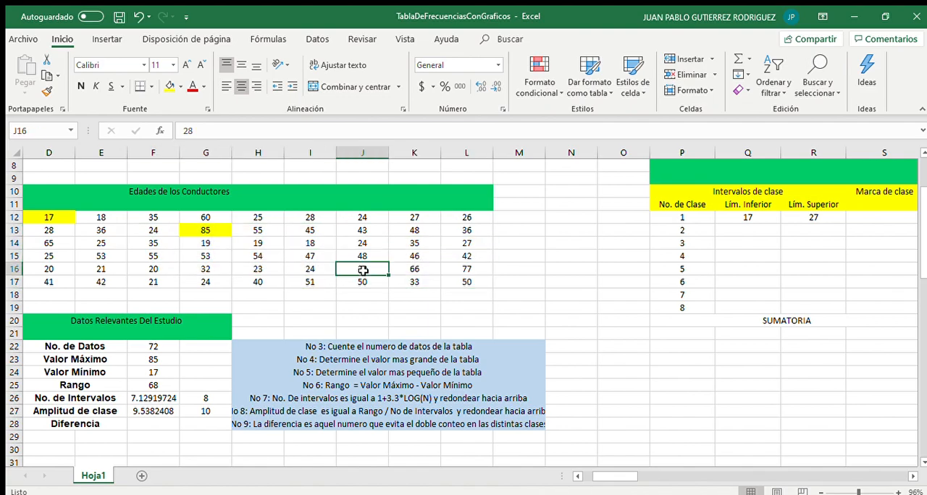
left_click_drag(293, 241, 398, 269)
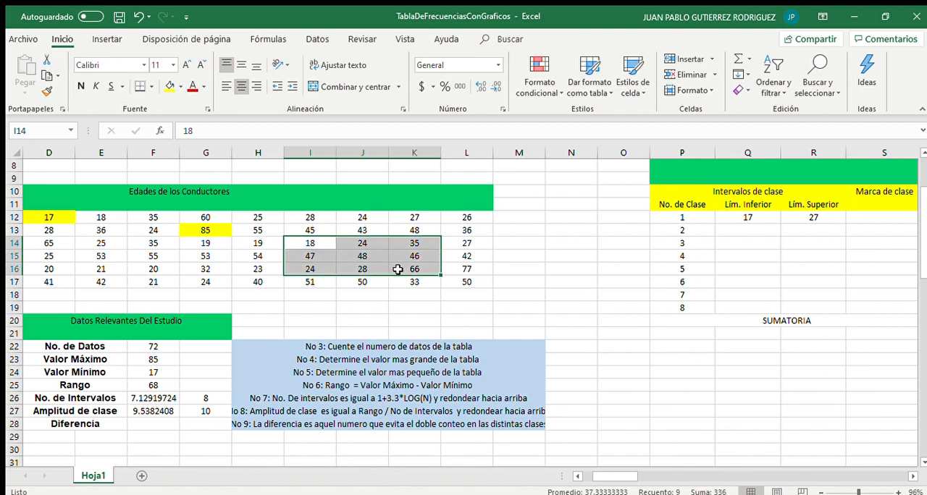
left_click(259, 231)
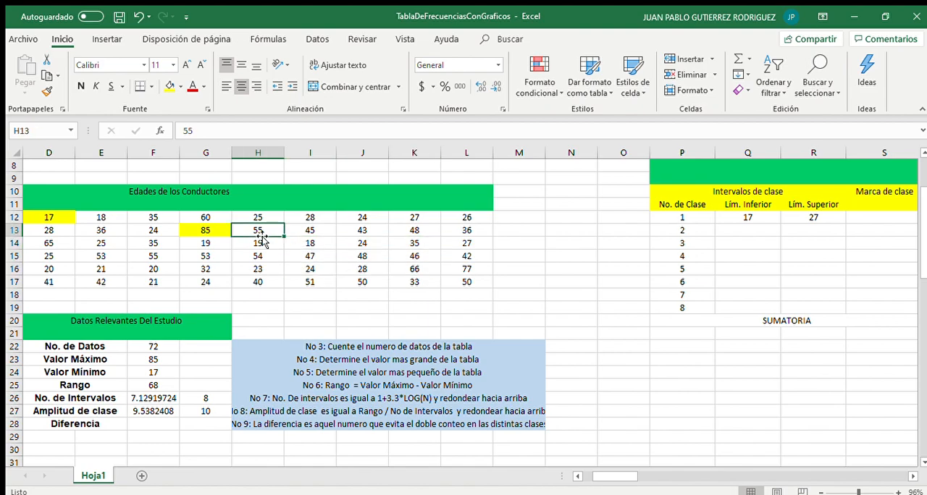
Enter 1 as the Diferencia value in F28
left_click(152, 421)
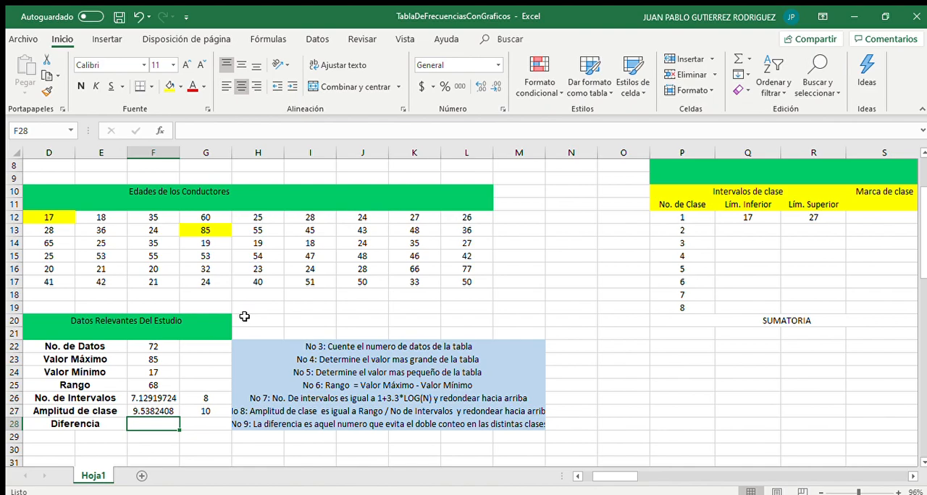
type("1")
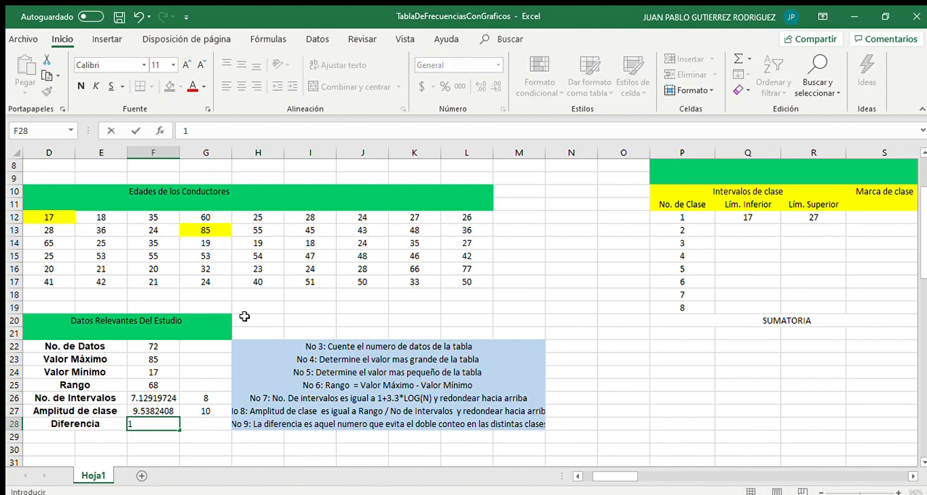
key("Return")
key("Up")
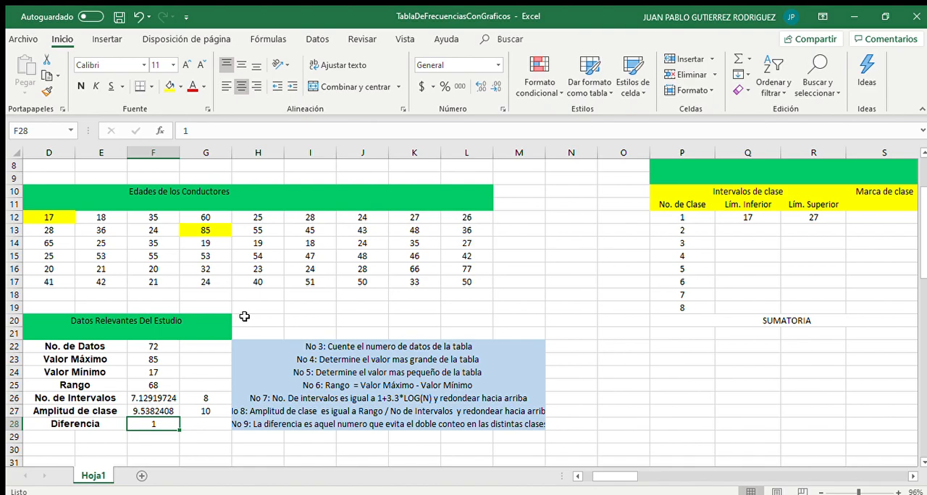
Set the second lower limit in Q13 to =R12+$F$28, with the difference reference locked absolute
key("Right")
key("Right")
key("Right")
key("Right")
key("Up")
key("Up")
key("Up")
key("Up")
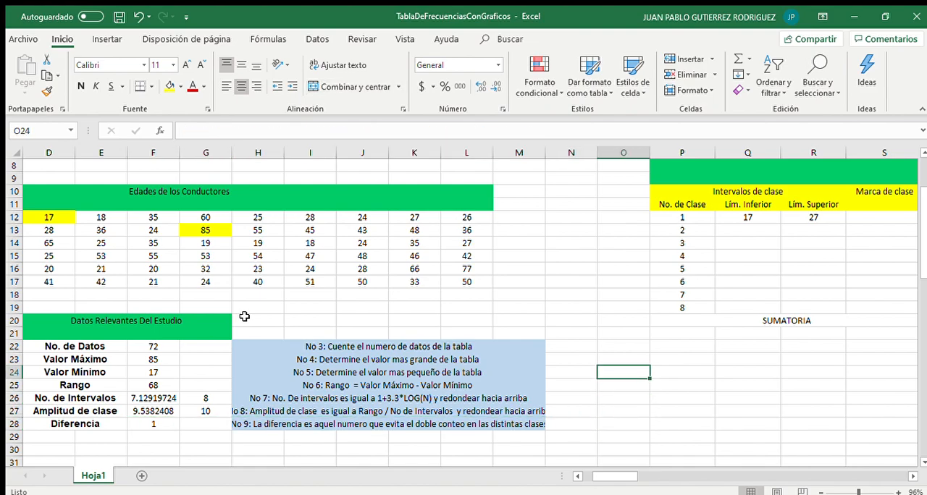
left_click(766, 231)
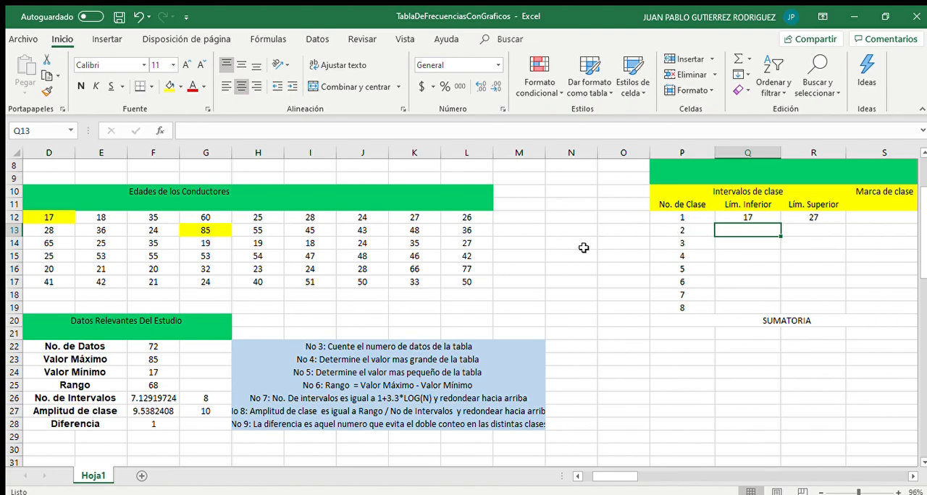
type("=")
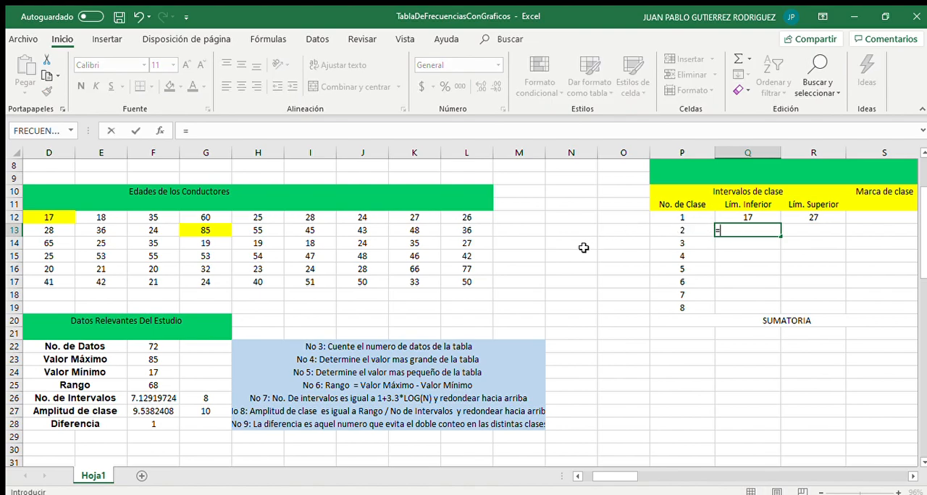
left_click(836, 216)
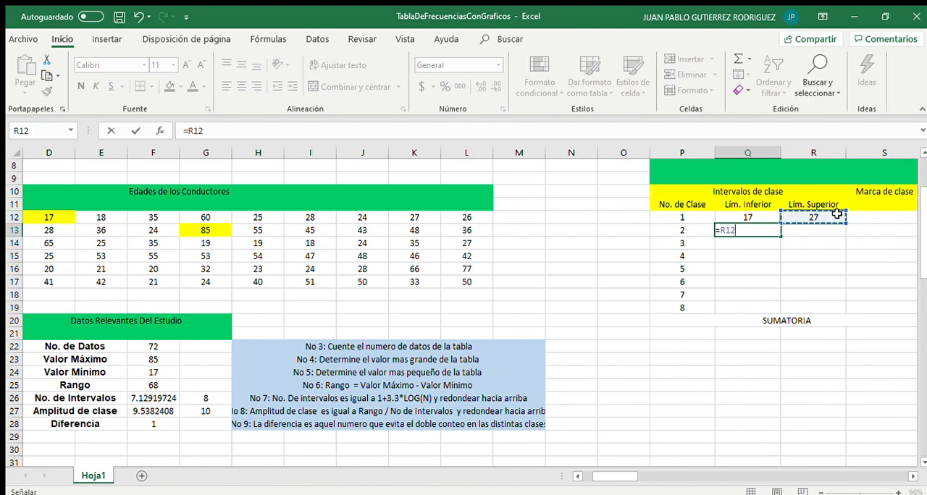
type("+")
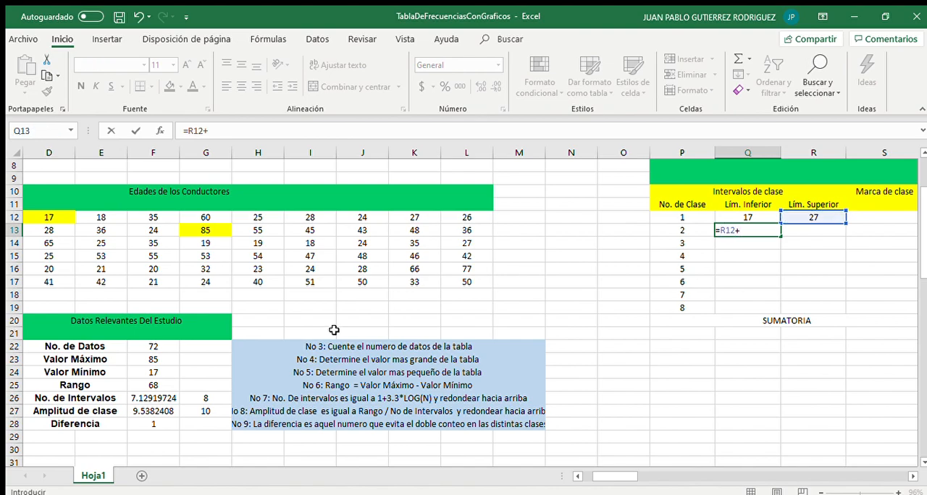
left_click(154, 427)
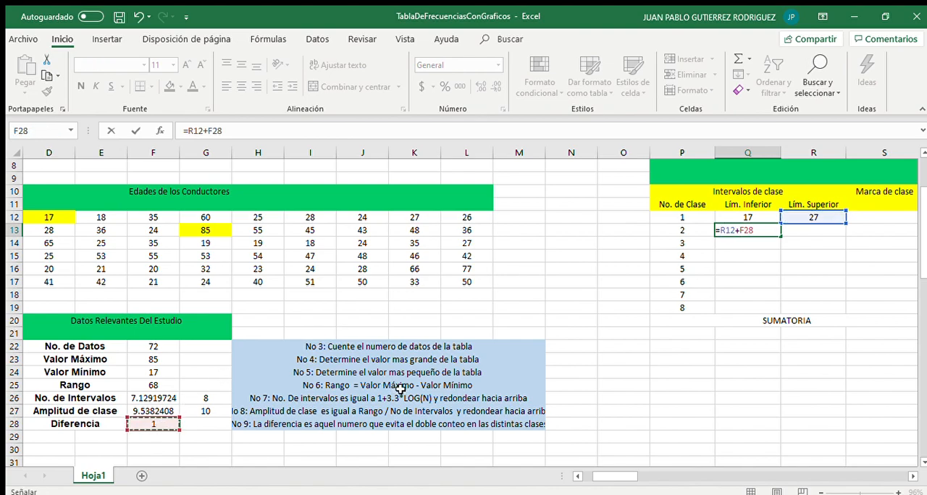
key("F4")
key("Return")
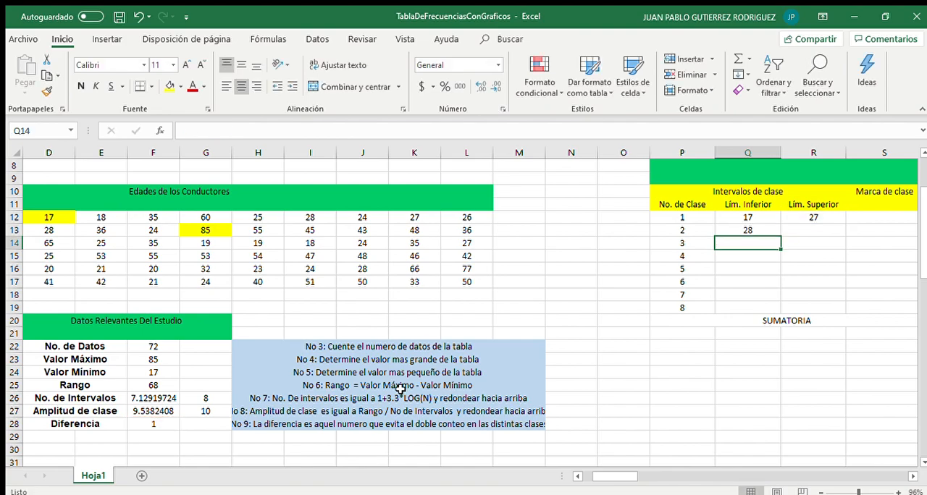
Set the second upper limit in R13 to =Q13+$G$27, with the class width reference locked absolute
key("Up")
key("Right")
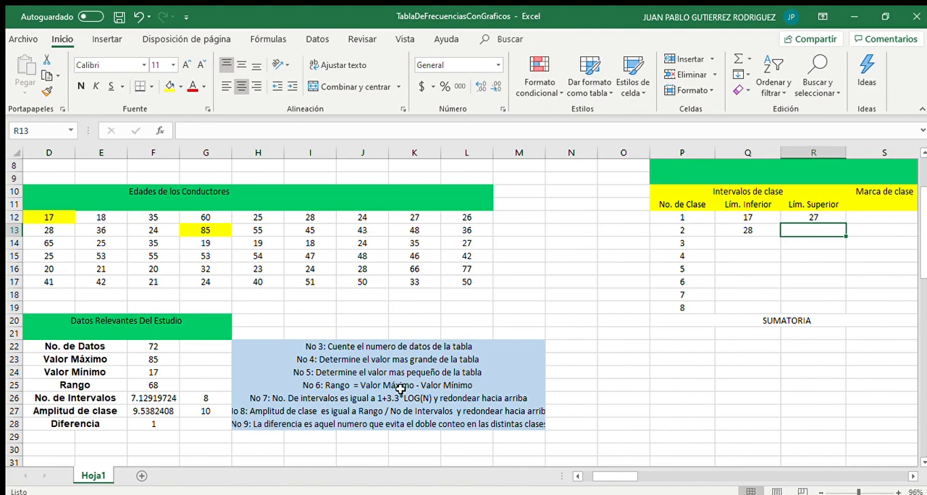
type("=")
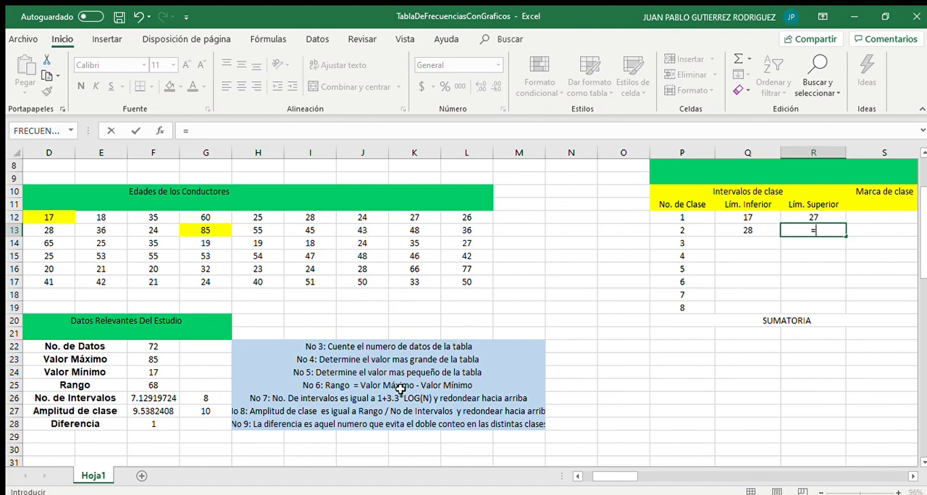
left_click(748, 227)
type("+")
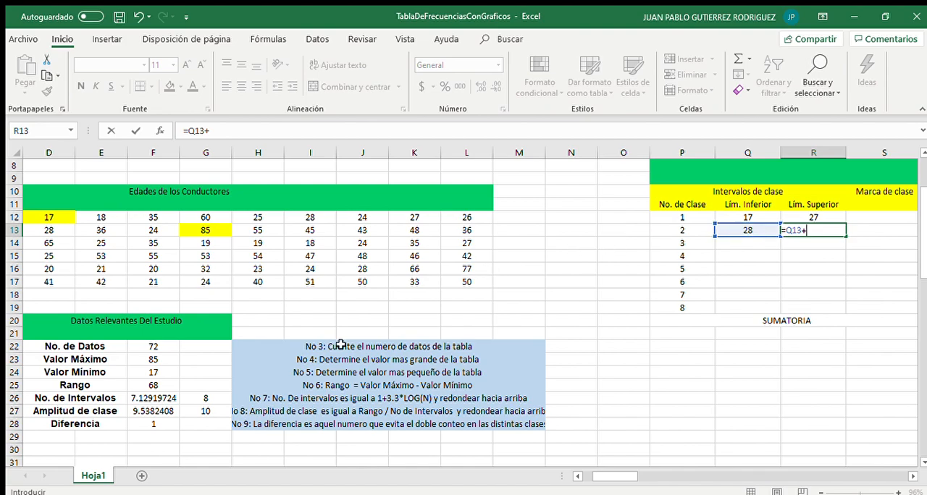
left_click(215, 412)
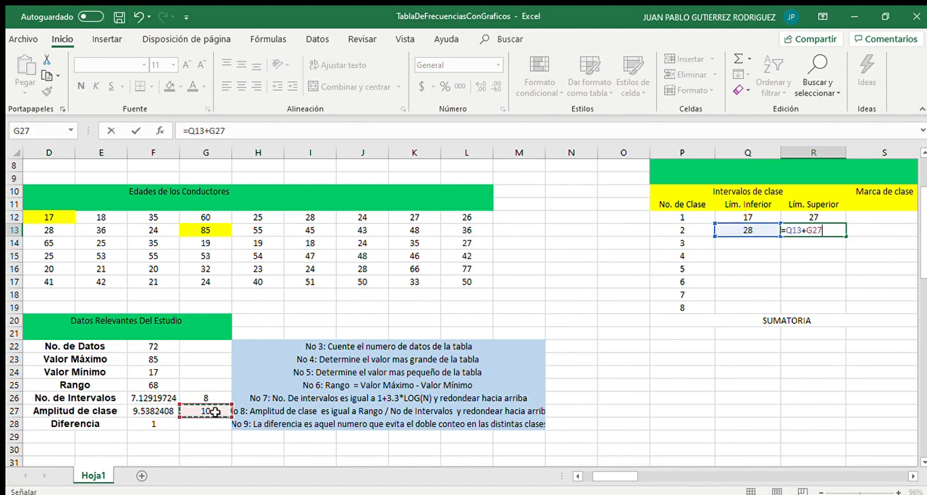
key("F4")
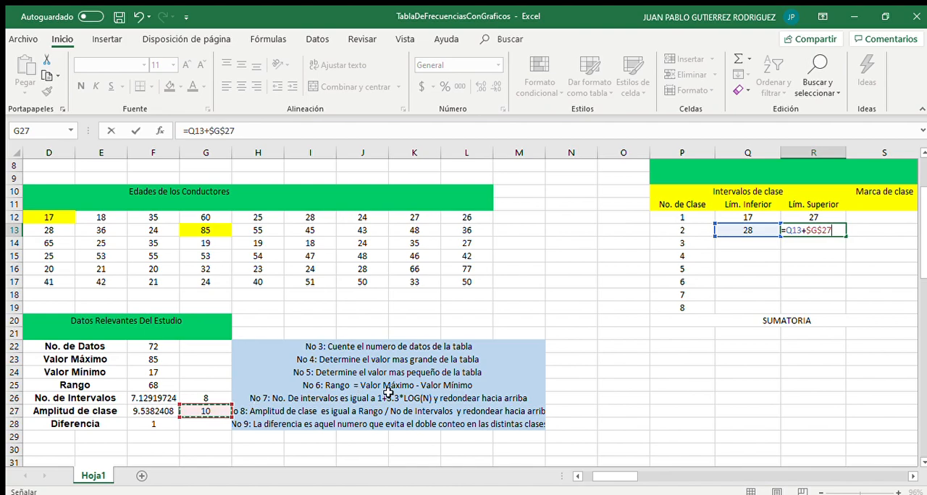
key("Return")
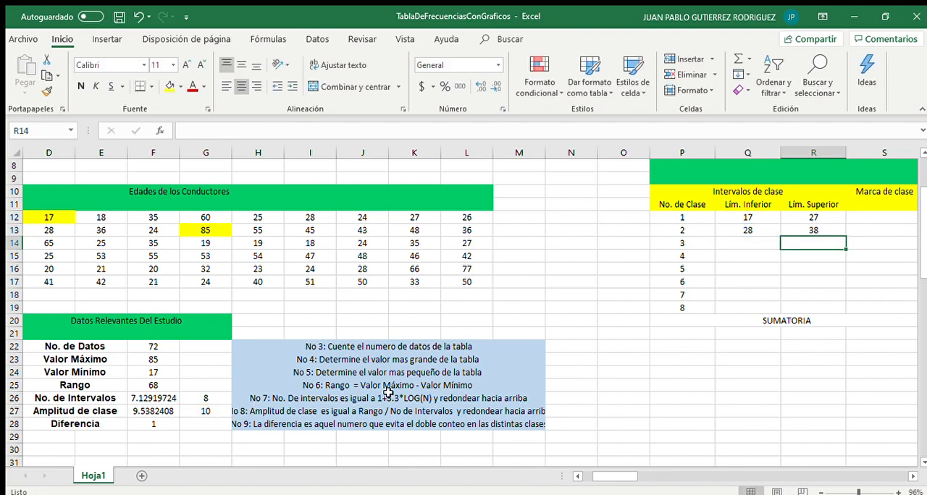
Fill the lower and upper limit formulas of row 13 down through class 8 in row 19 and check the copied formulas
left_click(749, 232)
left_click_drag(761, 229, 812, 232)
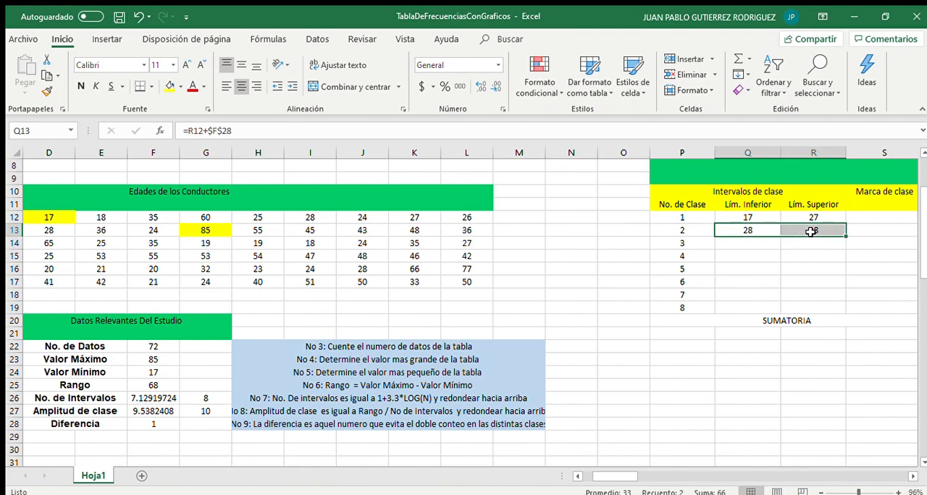
left_click_drag(846, 237, 840, 311)
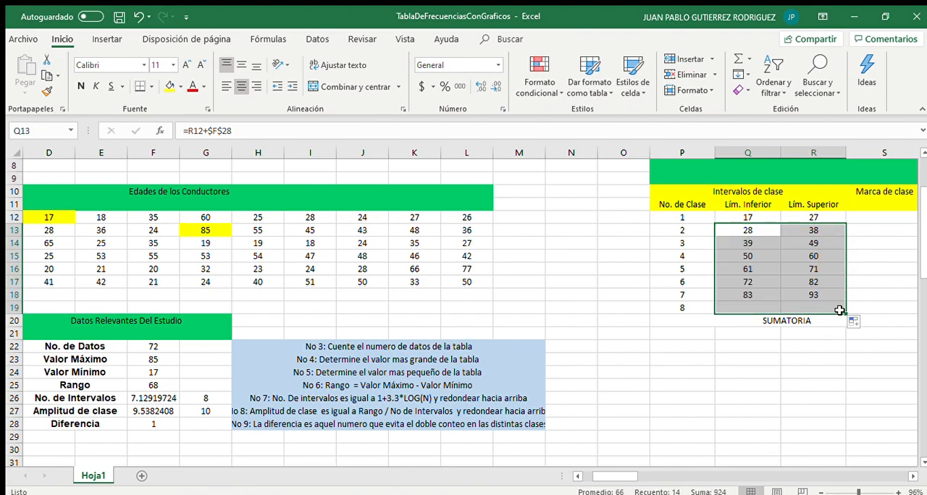
left_click(755, 281)
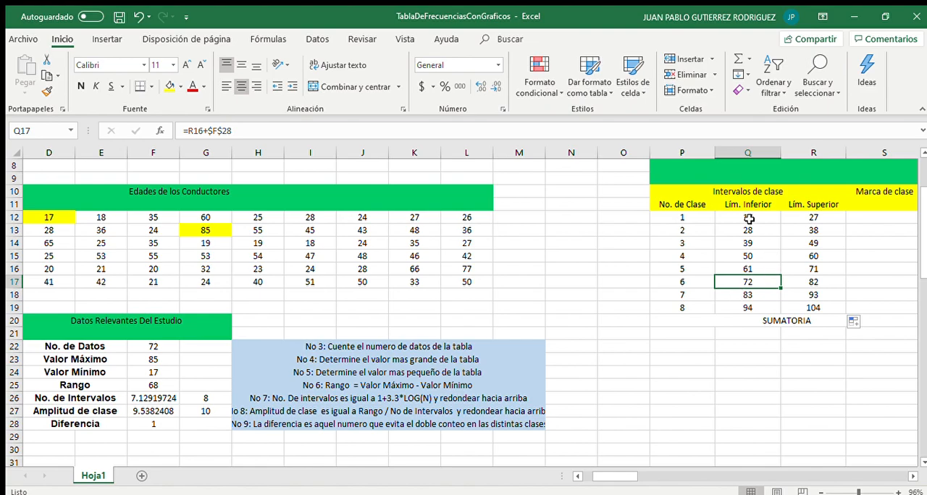
left_click(748, 244)
left_click(749, 258)
left_click(750, 278)
left_click(749, 268)
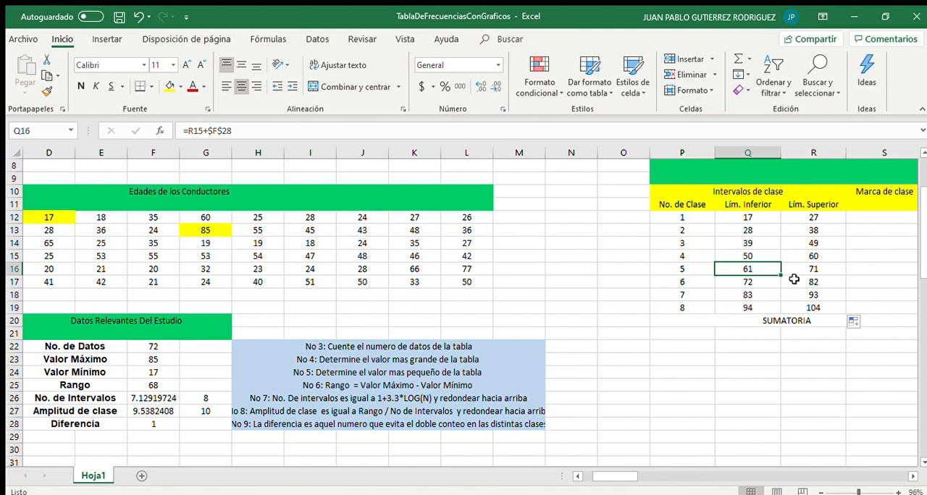
Enter the first class mark in S12 as the formula =(R12+Q12)/2
scroll(794, 279, "right", 1)
scroll(794, 278, "right", 3)
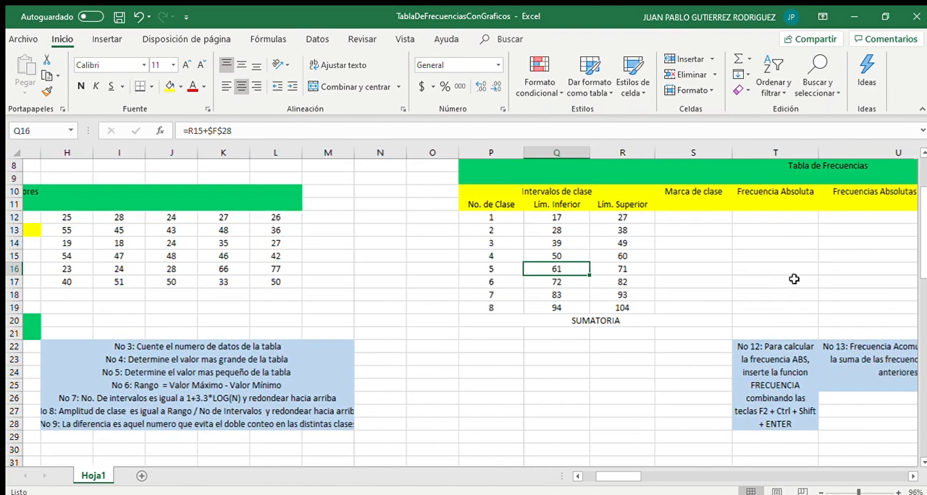
left_click(653, 231)
left_click(653, 219)
type("=")
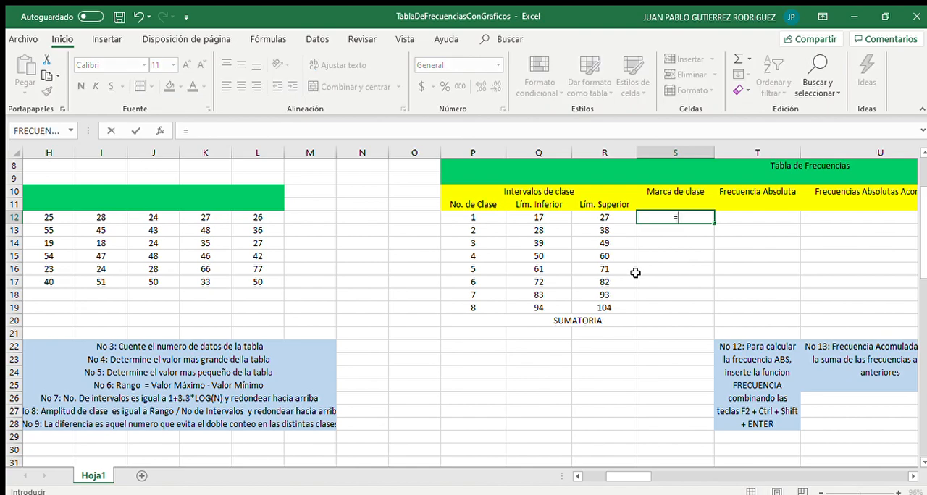
scroll(636, 272, "right", 3)
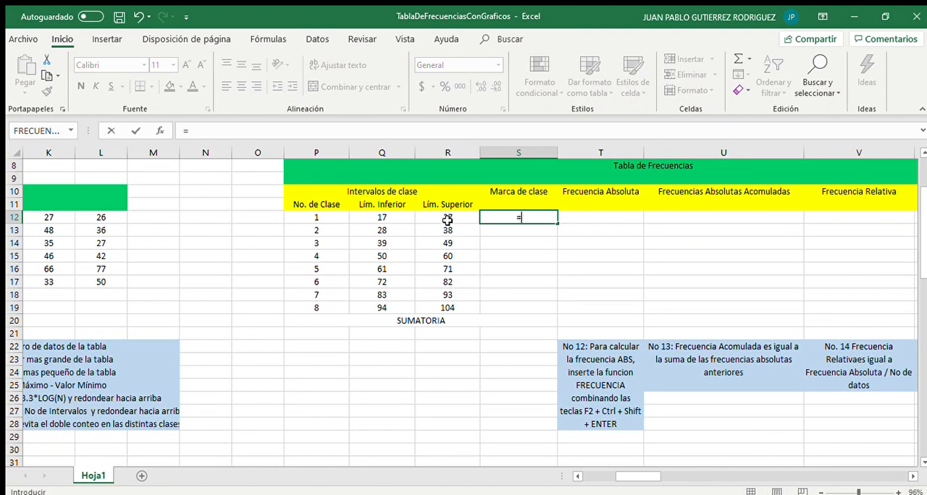
left_click(448, 220)
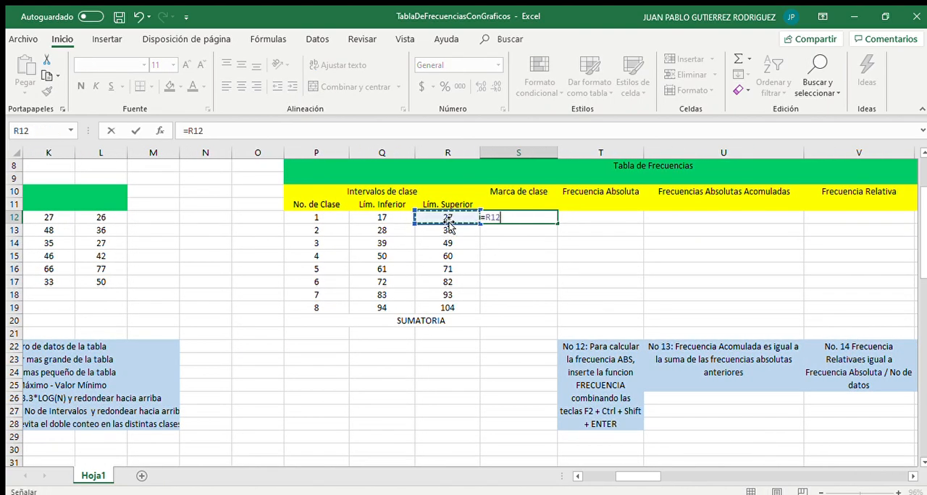
type("+")
left_click(374, 217)
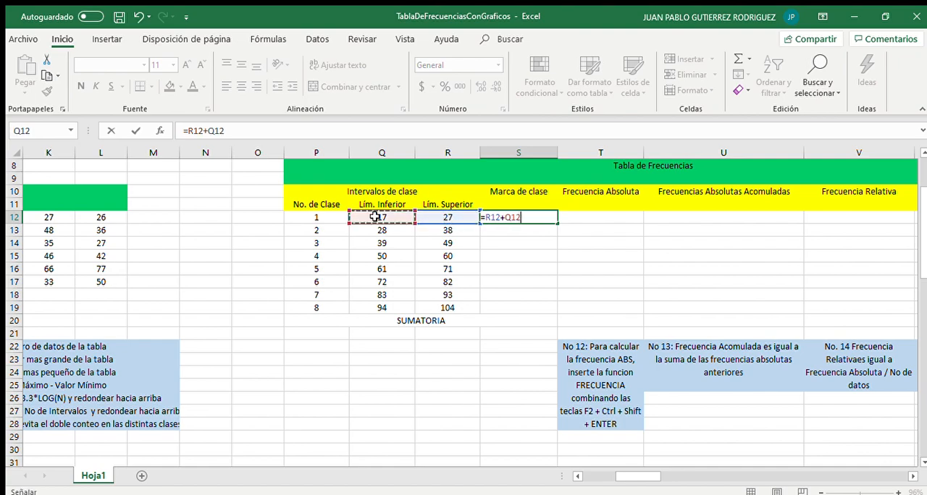
type(")")
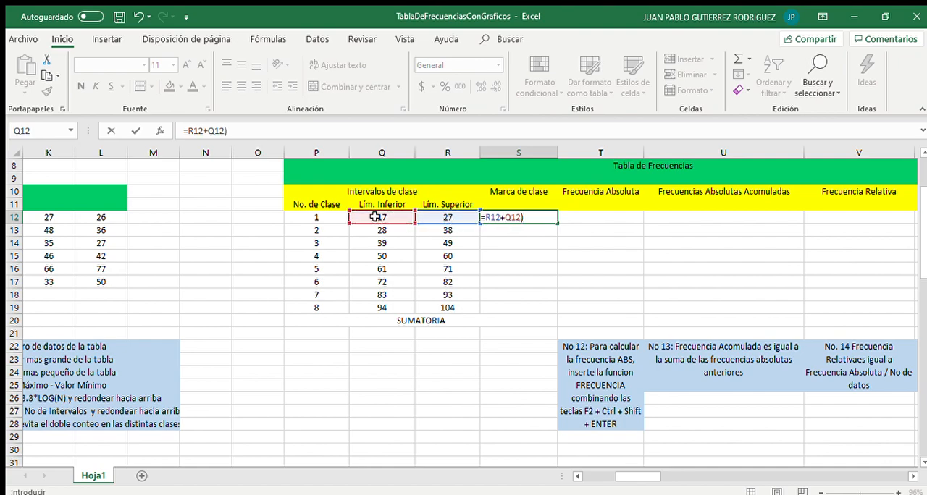
left_click(187, 132)
type("(")
type("1")
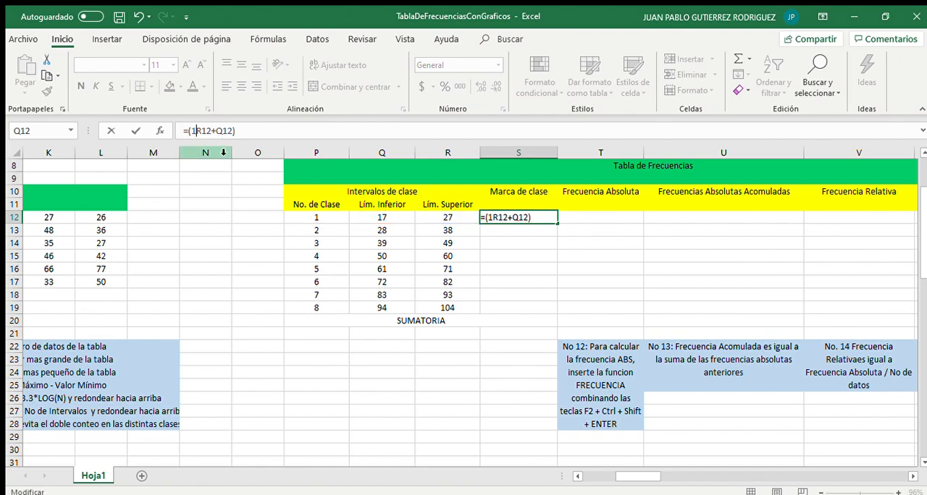
key("BackSpace")
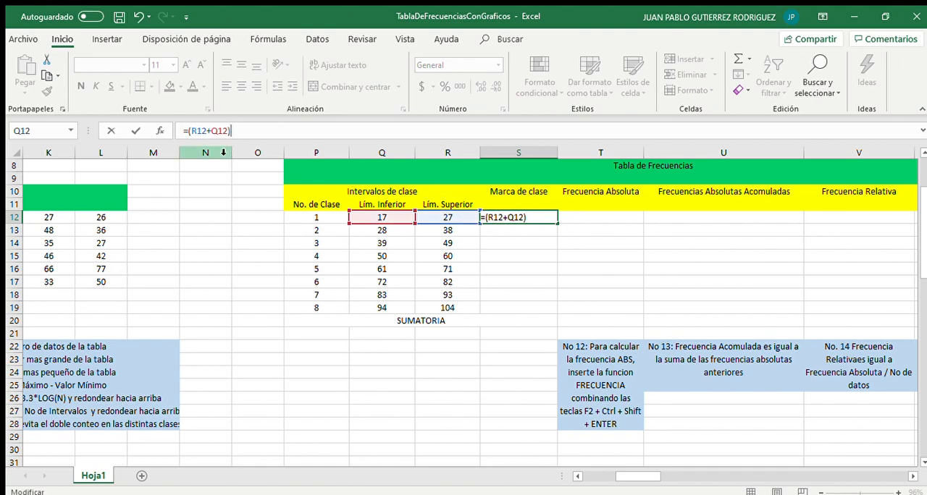
type("/2")
key("ctrl+Return")
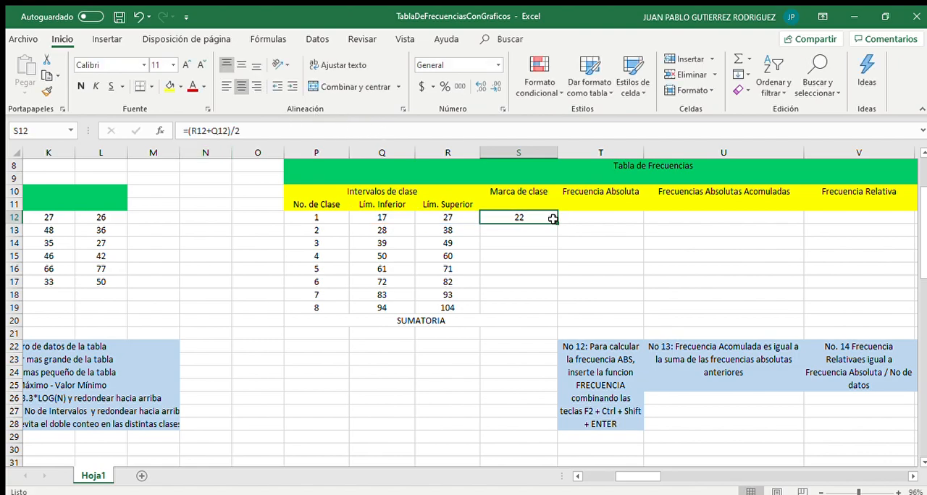
Fill the class mark formula down to S19 for all eight classes
left_click_drag(557, 222, 548, 309)
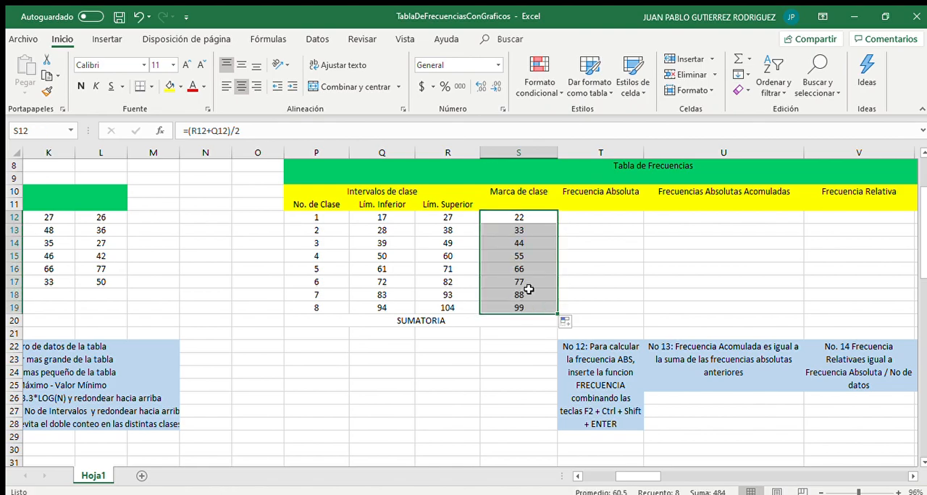
left_click(533, 291)
left_click(521, 249)
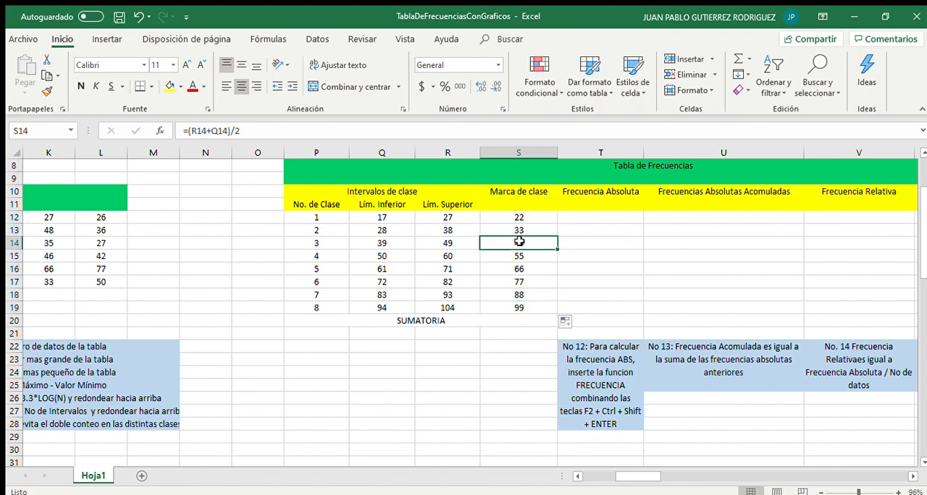
Select T12:T19 and enter =FRECUENCIA(A12:L17,R12:R19), using the age data and the upper class limits
scroll(520, 246, "up", 2)
scroll(520, 247, "right", 3)
scroll(519, 241, "right", 1)
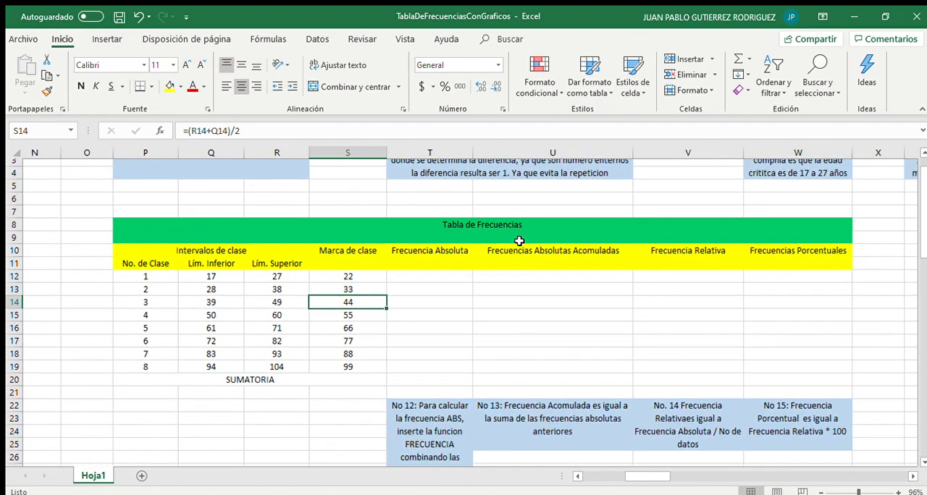
scroll(520, 241, "down", 1)
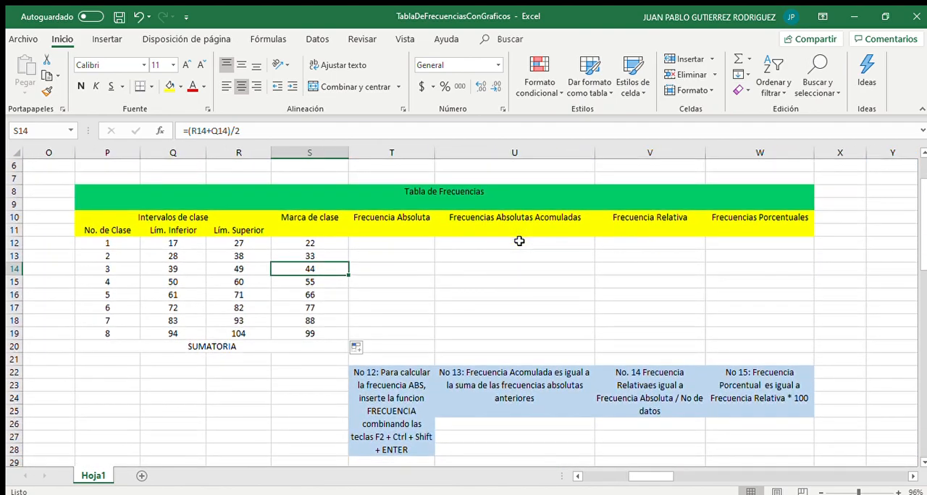
left_click(399, 244)
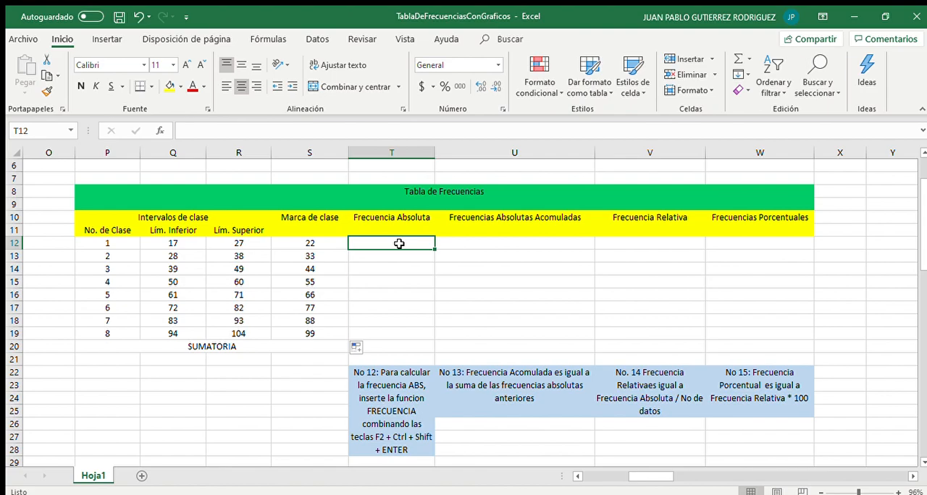
left_click(381, 313)
left_click_drag(372, 241, 372, 327)
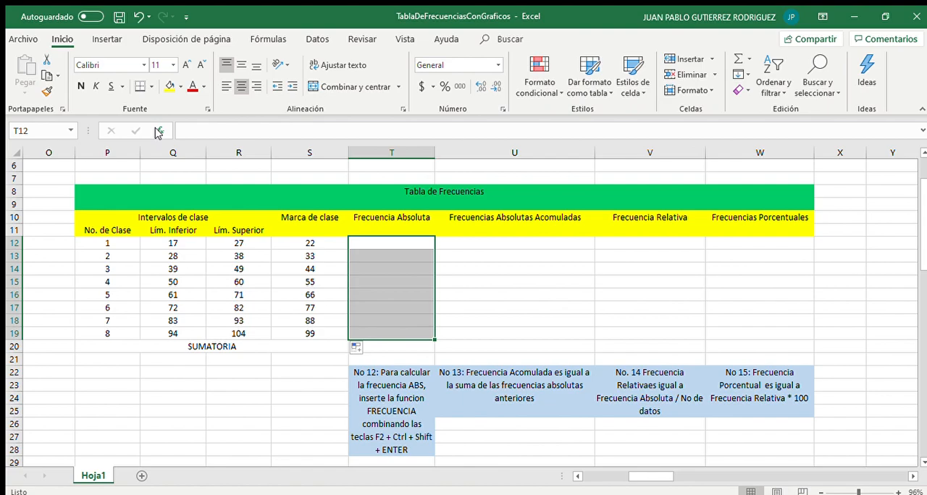
left_click(158, 132)
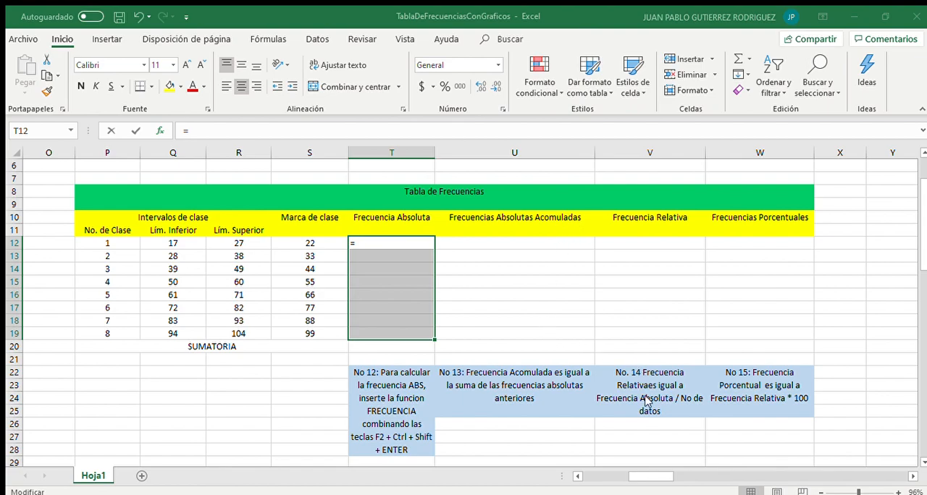
type("FRECUENCIA()")
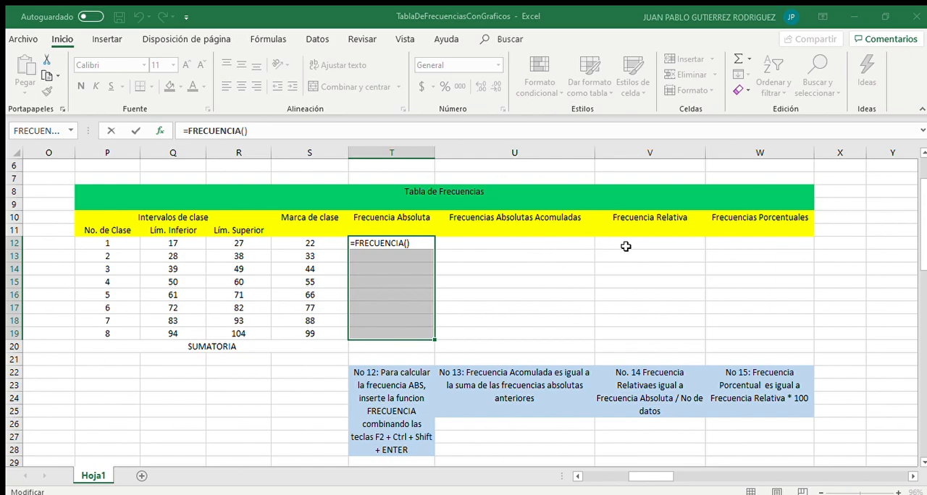
scroll(263, 242, "left", 5)
left_click_drag(42, 245, 615, 307)
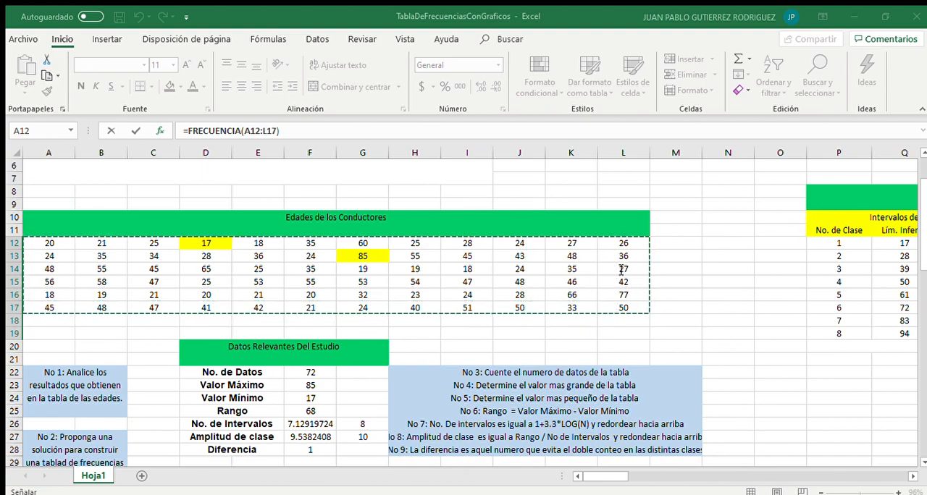
key("F2")
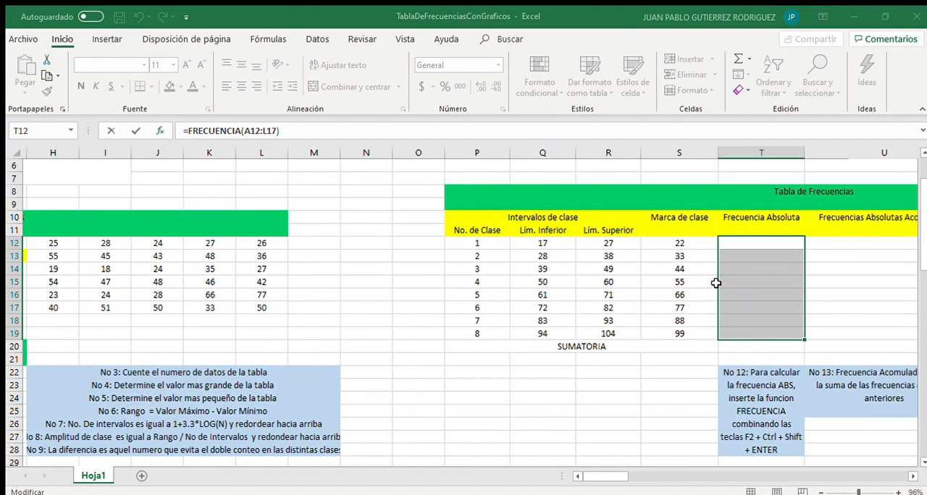
scroll(716, 282, "right", 5)
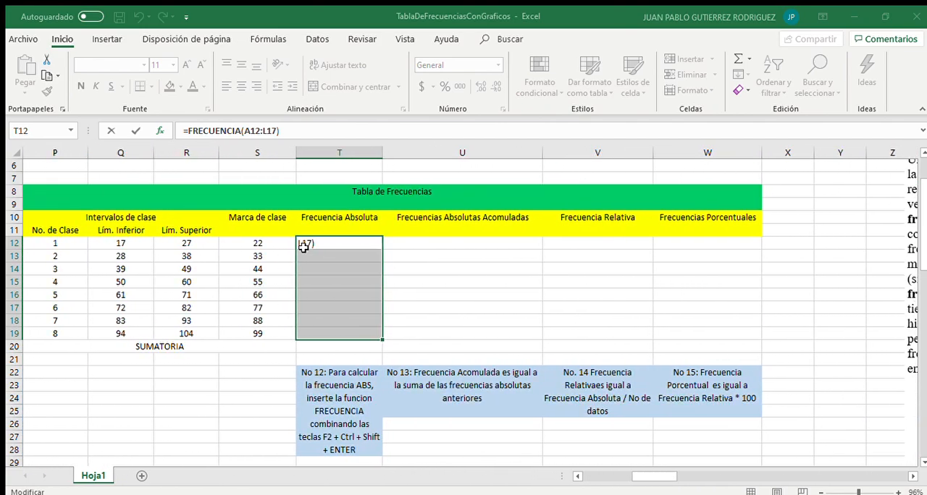
left_click_drag(189, 243, 194, 330)
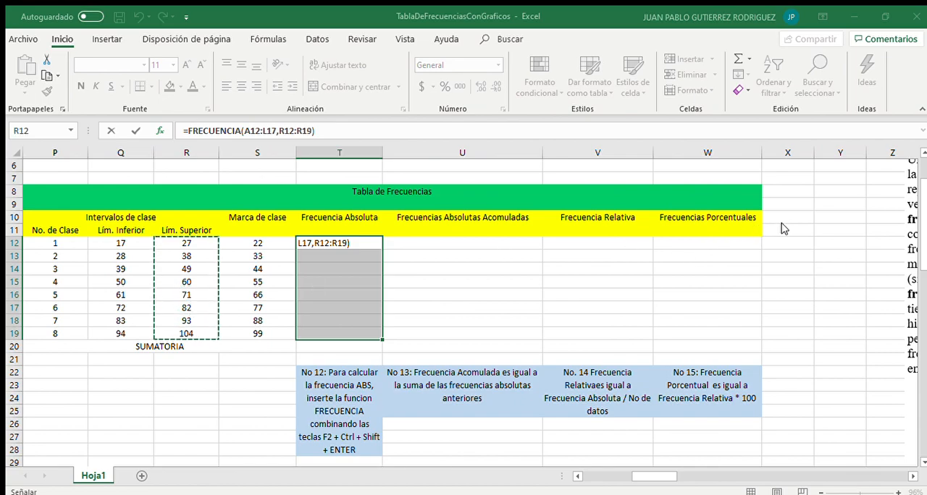
key("ctrl+shift+Return")
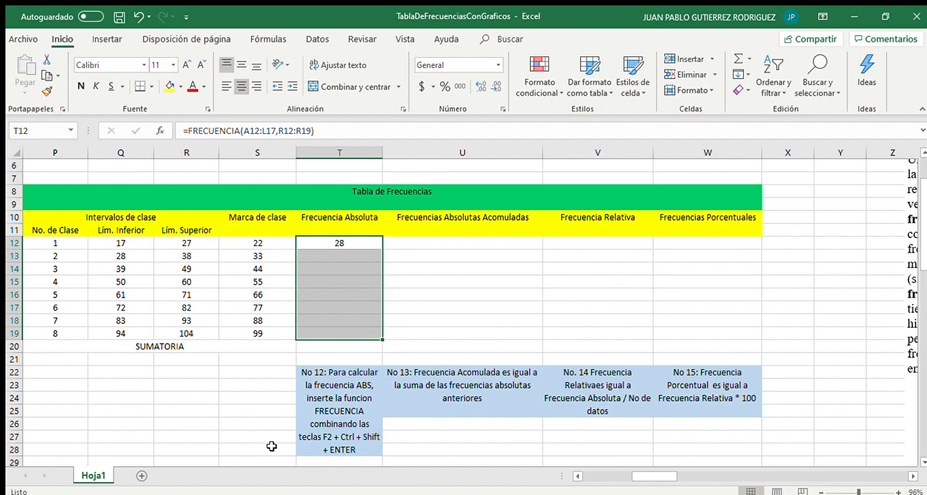
Re-confirm the FRECUENCIA formula as an array formula so it fills T12 through T19
key("F2")
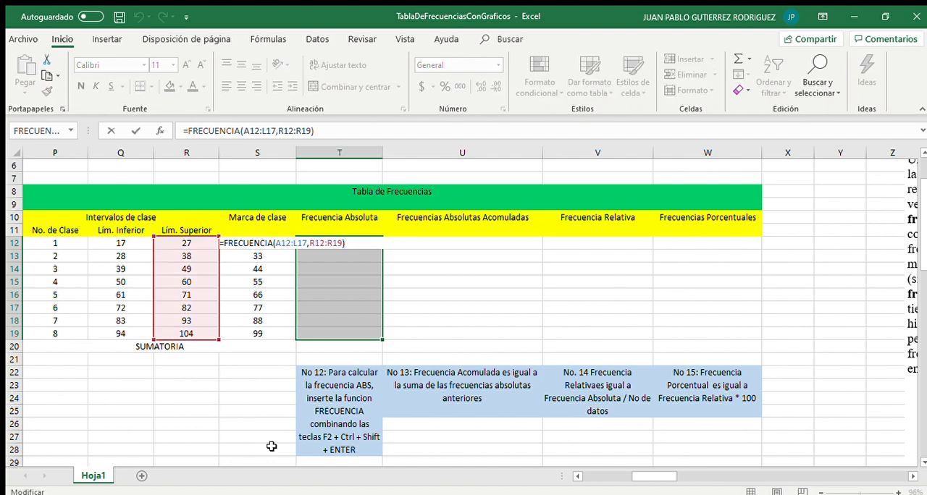
key("F2")
key("ctrl+shift+Return")
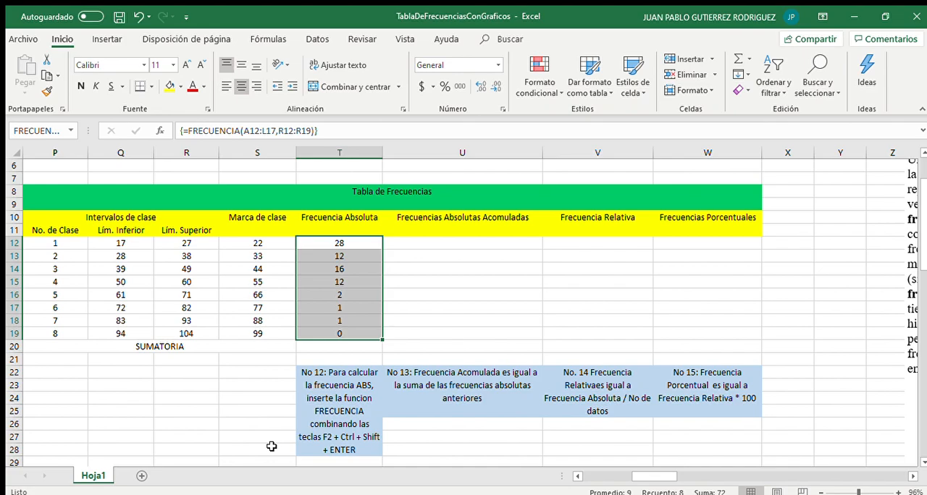
Inspect the cells of the absolute frequency array in column T to check the shared array formula
left_click(386, 280)
left_click(363, 250)
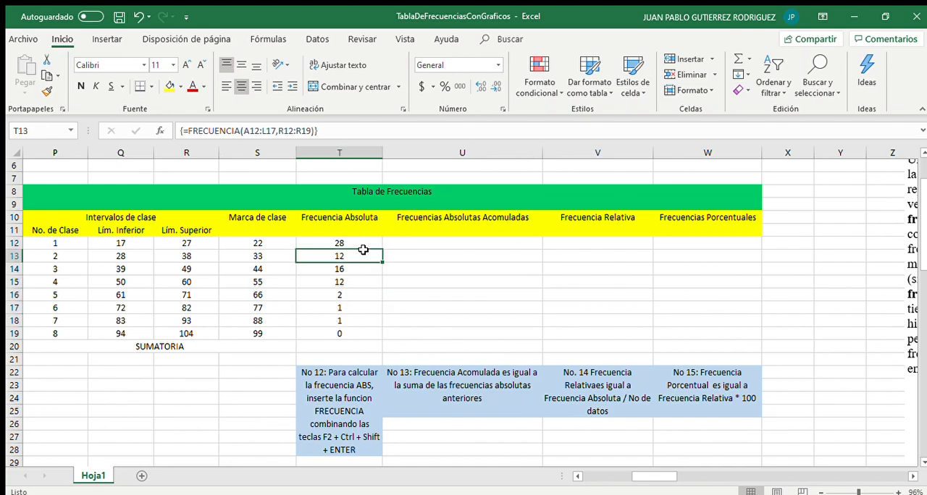
key("F2")
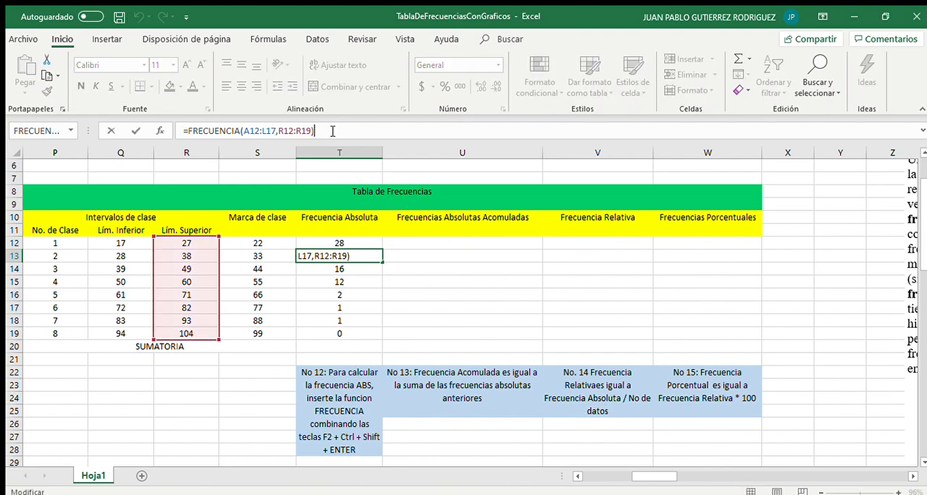
key("ctrl+shift+Return")
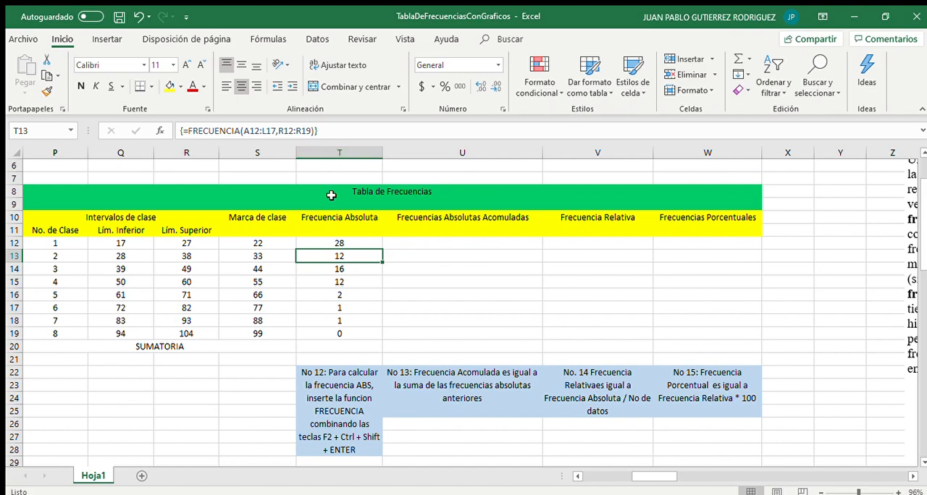
left_click(339, 304)
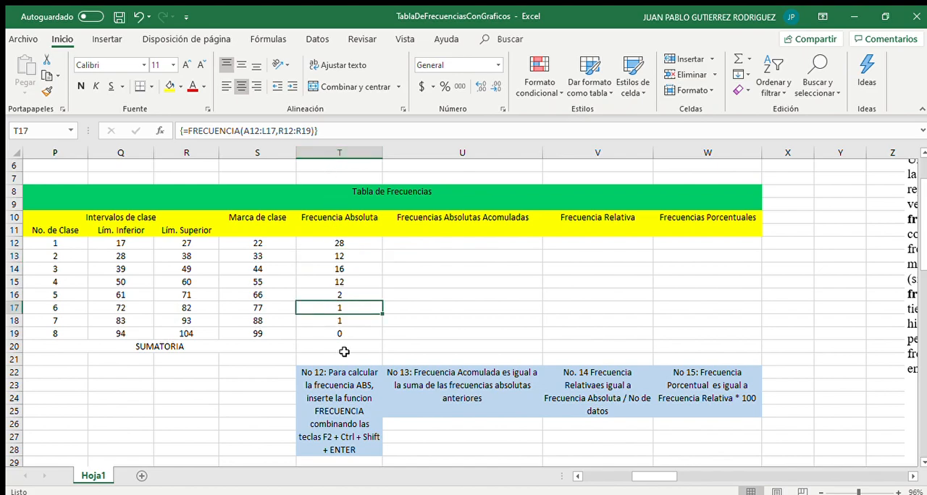
left_click(337, 246)
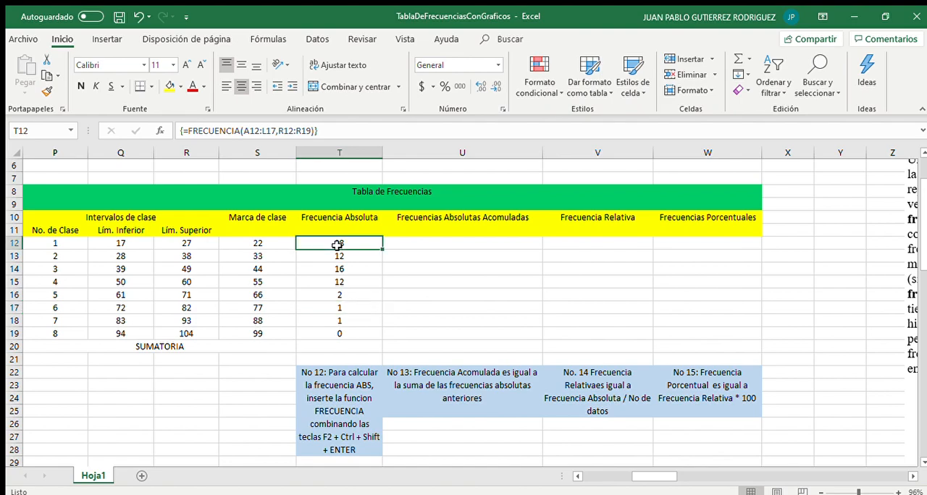
left_click(333, 290)
left_click_drag(333, 288, 335, 333)
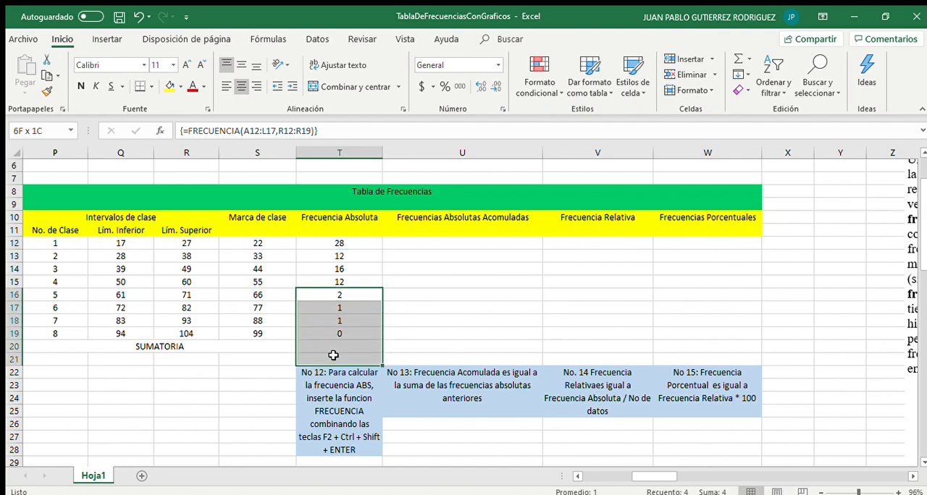
left_click(333, 347)
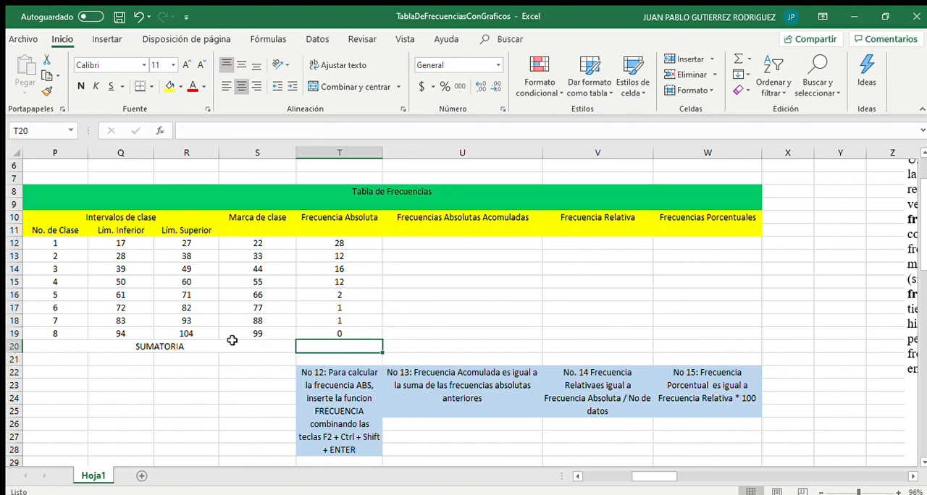
left_click(227, 346)
left_click_drag(321, 239, 328, 334)
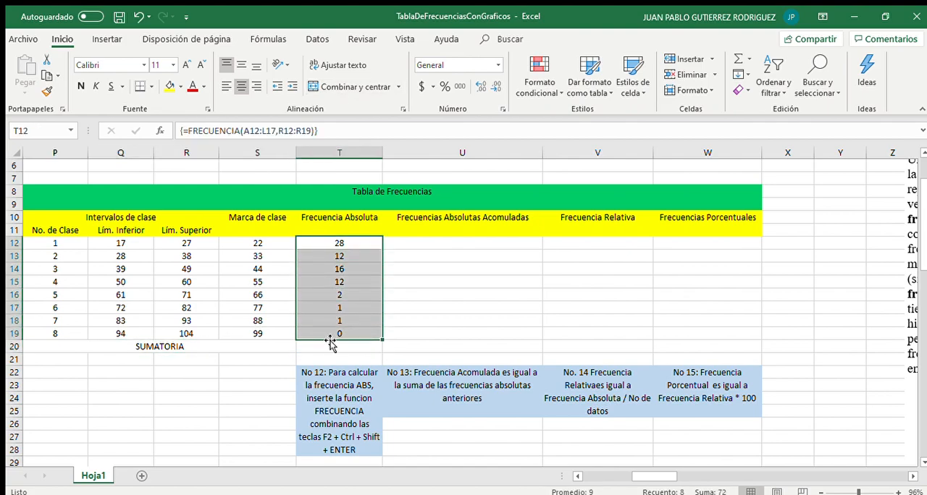
Total the absolute frequencies in T20 with =SUMA(T12:T19)
left_click(328, 347)
type("=")
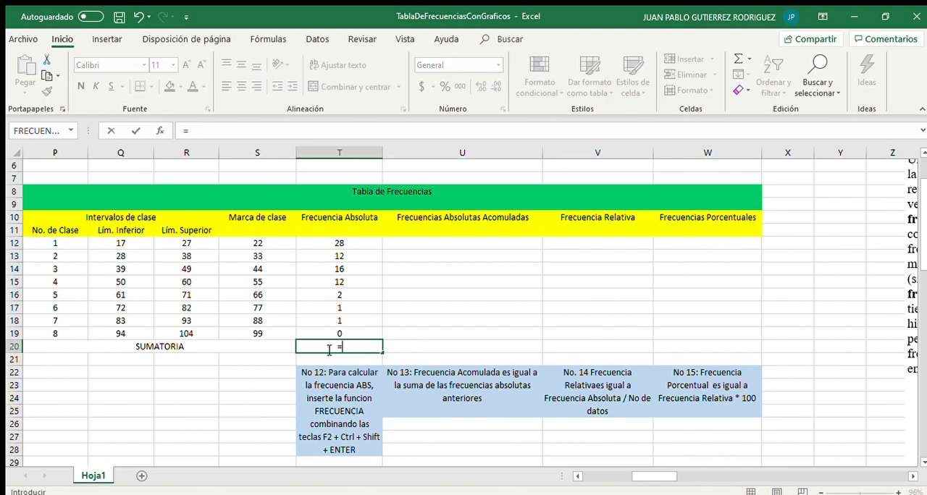
type("SUMA(")
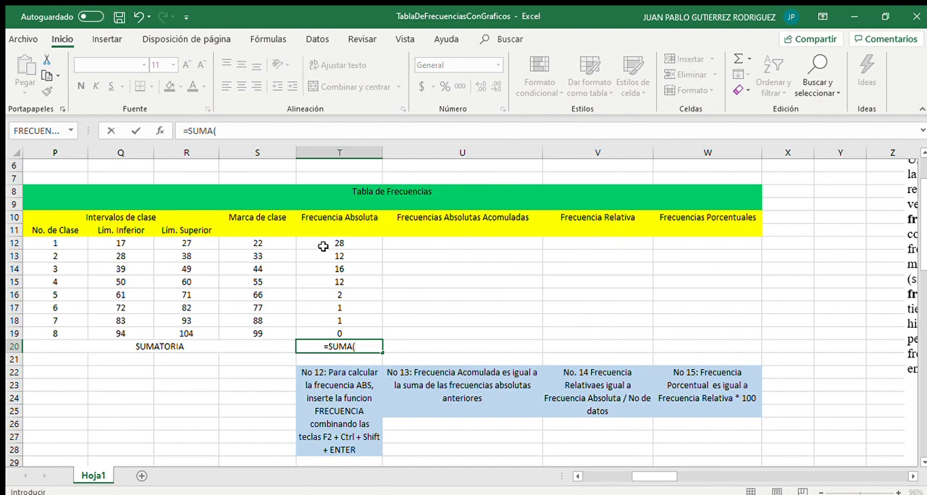
left_click_drag(323, 244, 334, 331)
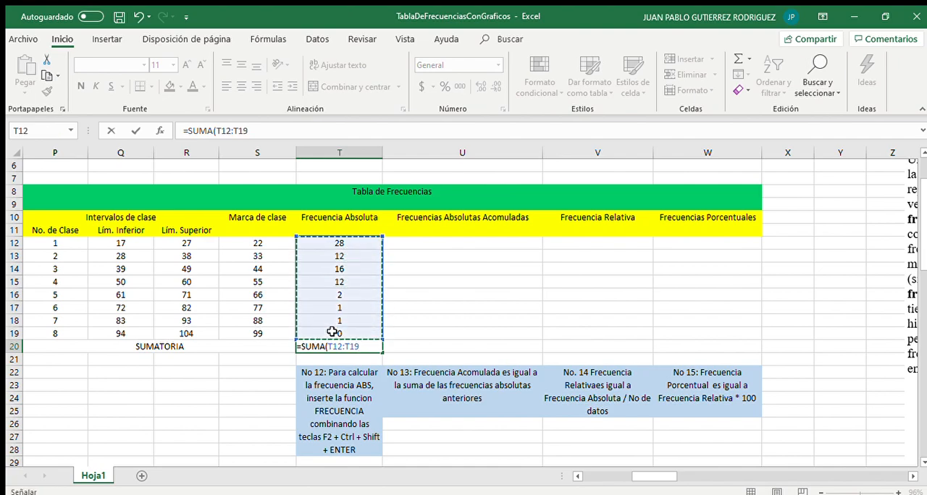
key("Return")
key("Up")
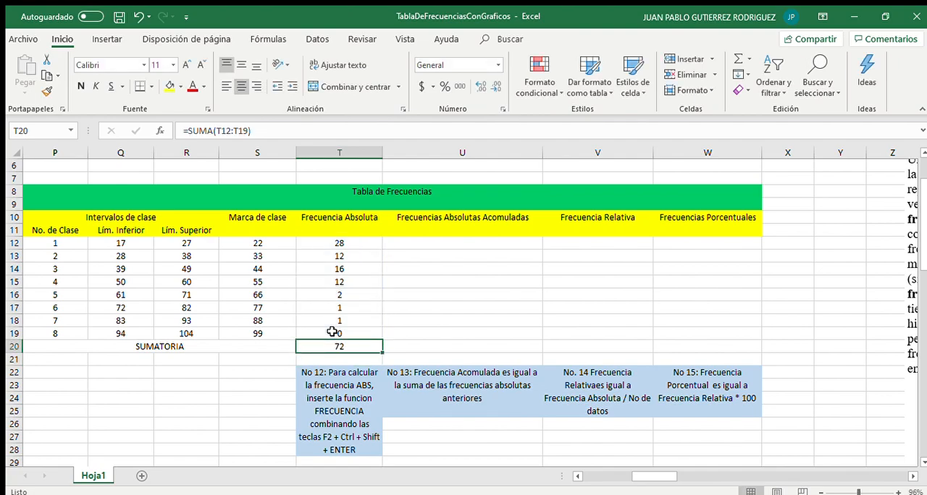
Set the first cumulative frequency in U12 equal to the first absolute frequency with =T12
scroll(316, 263, "left", 5)
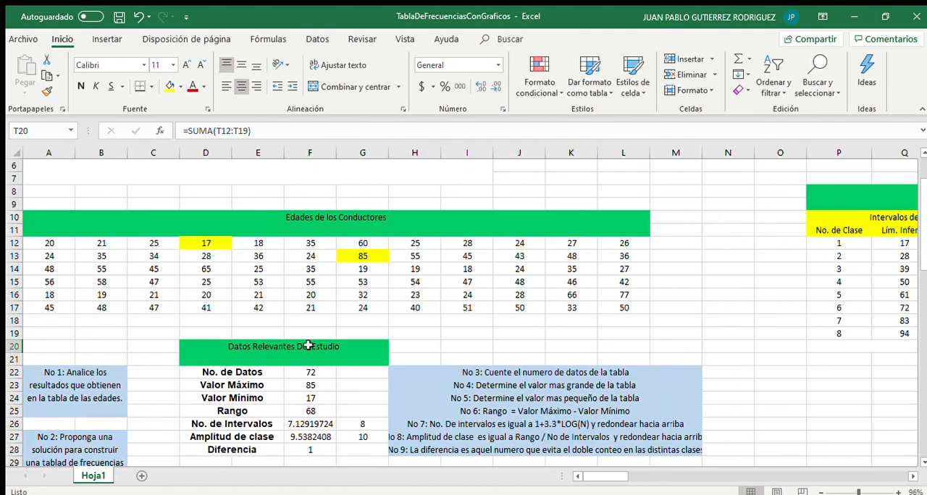
scroll(304, 372, "right", 5)
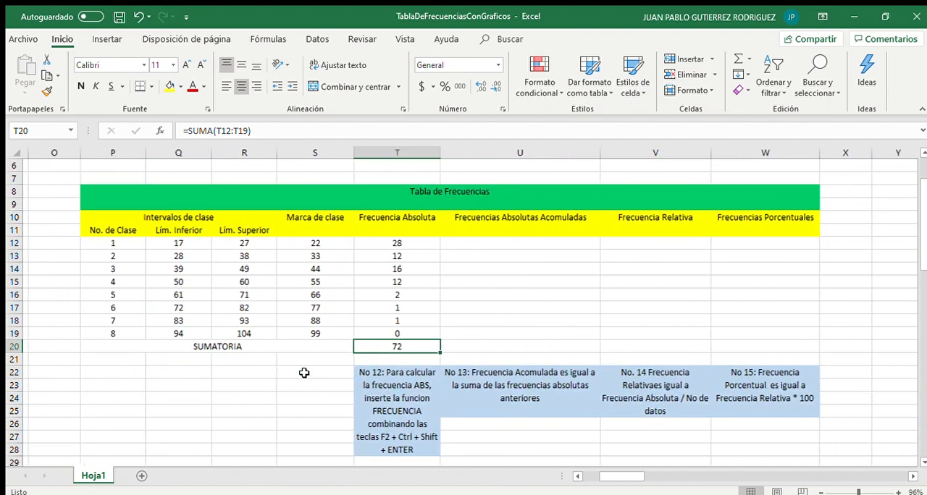
scroll(304, 372, "right", 1)
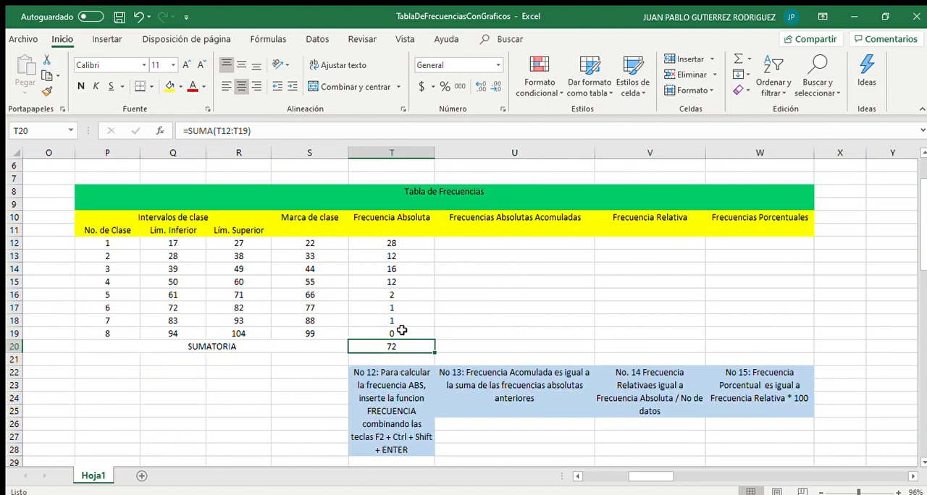
left_click_drag(392, 244, 395, 323)
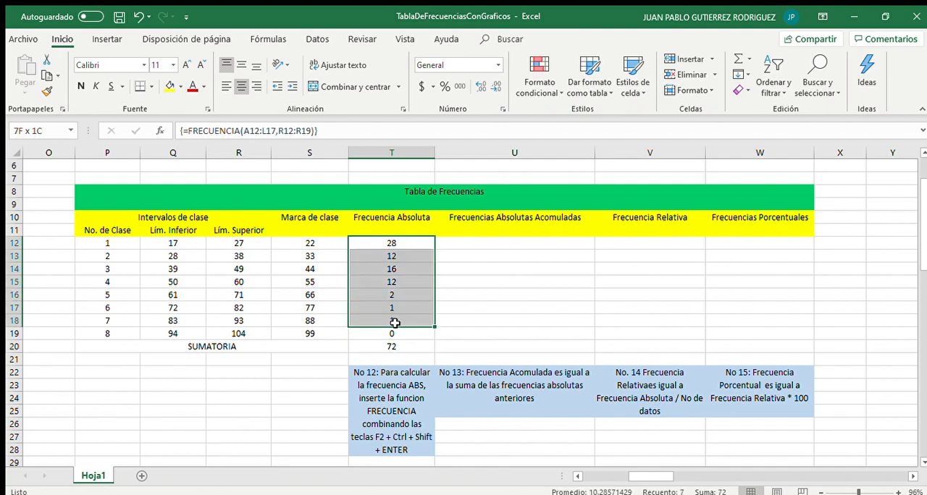
left_click(492, 265)
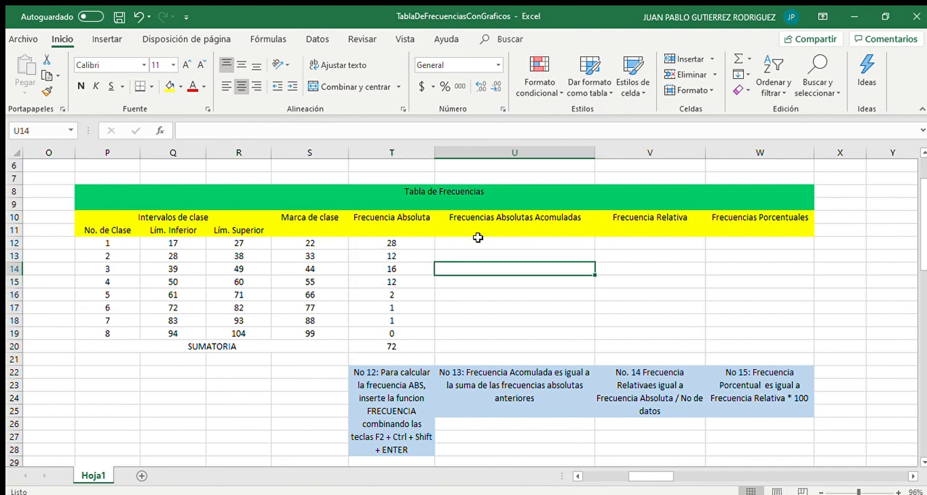
left_click(478, 242)
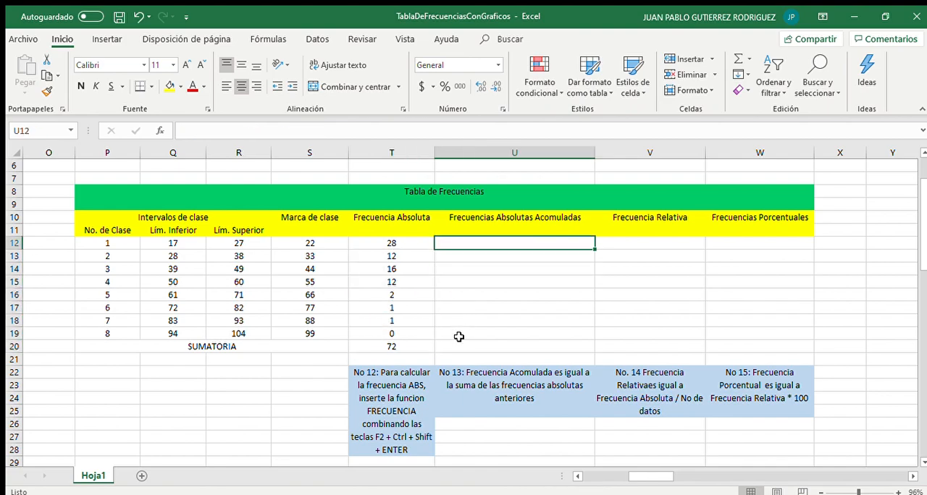
type("=")
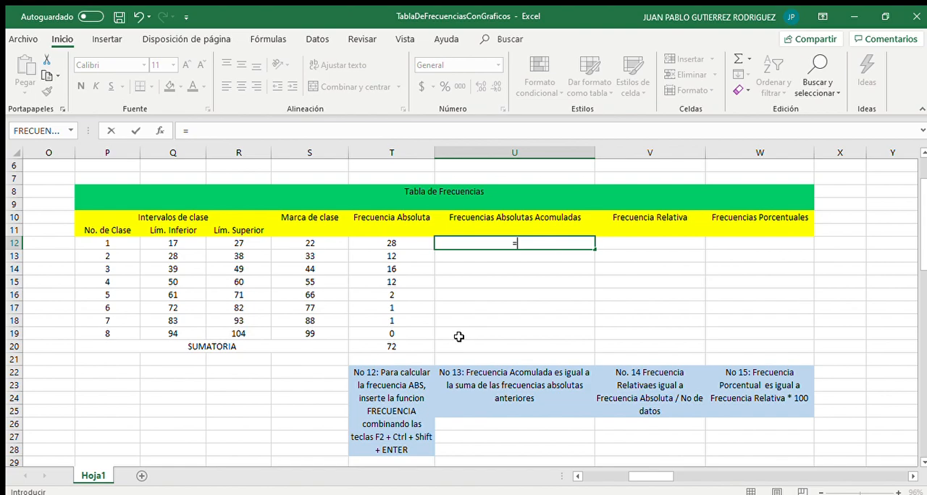
left_click(374, 242)
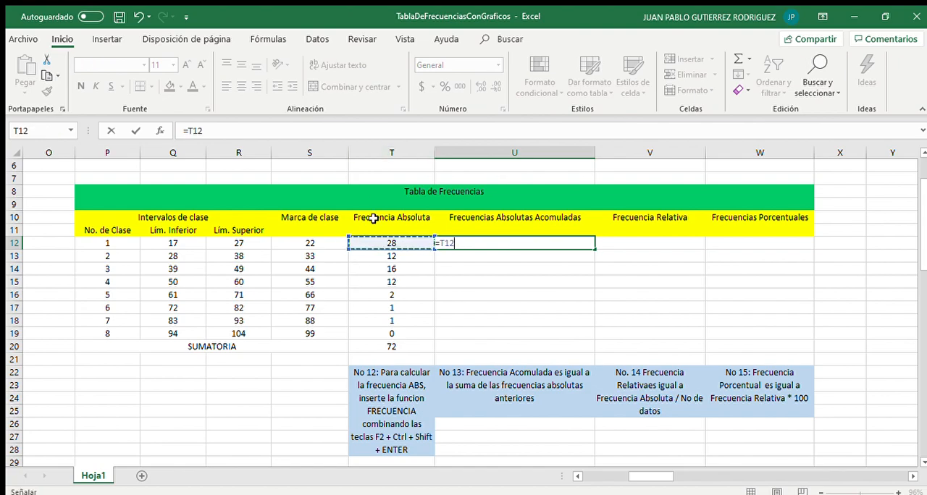
key("Return")
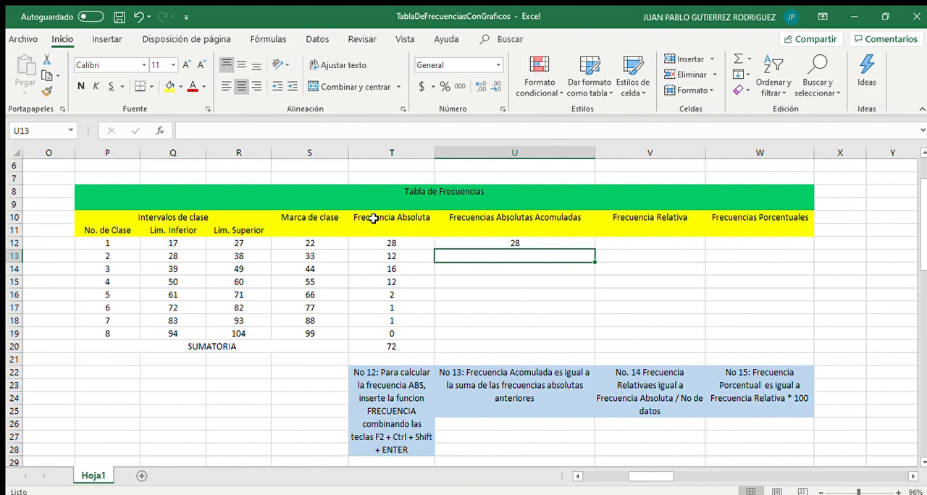
Enter the cumulative frequency formula =U12+T13 in U13 and fill it down through U19
type("=")
left_click(478, 243)
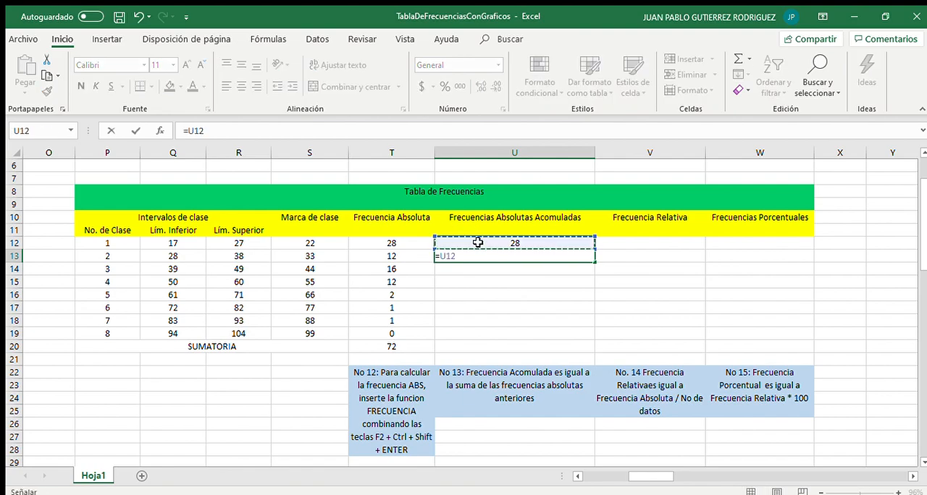
type("+")
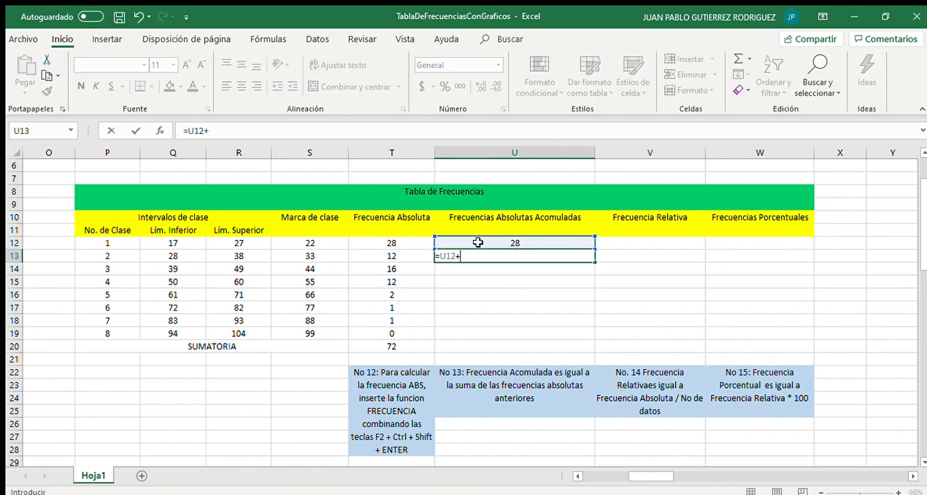
left_click(392, 256)
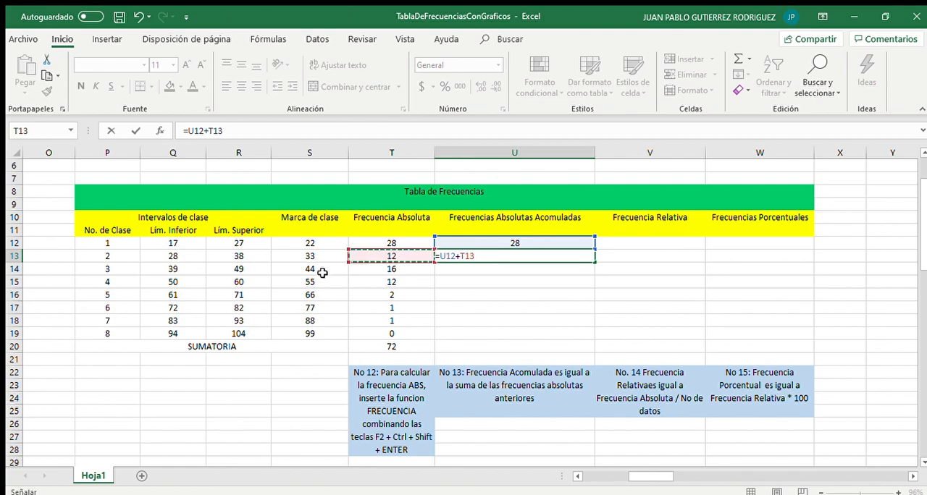
key("Return")
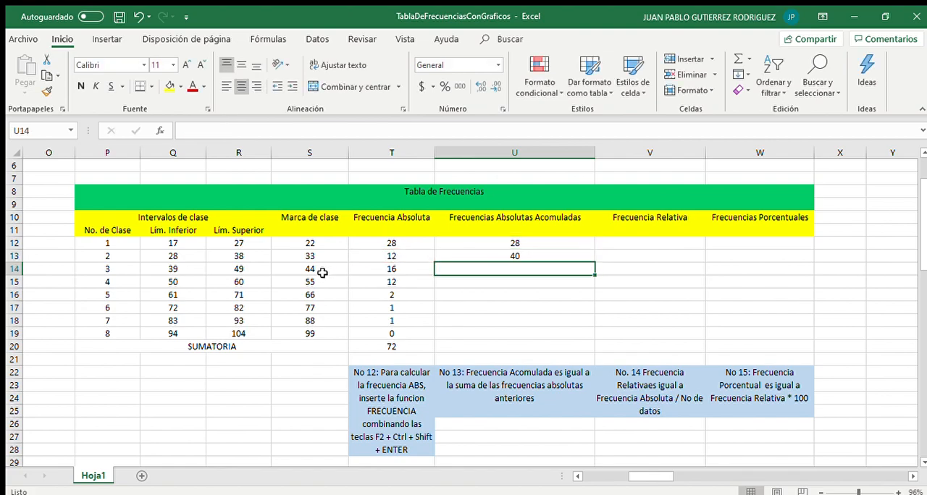
left_click(550, 255)
left_click_drag(593, 262, 576, 333)
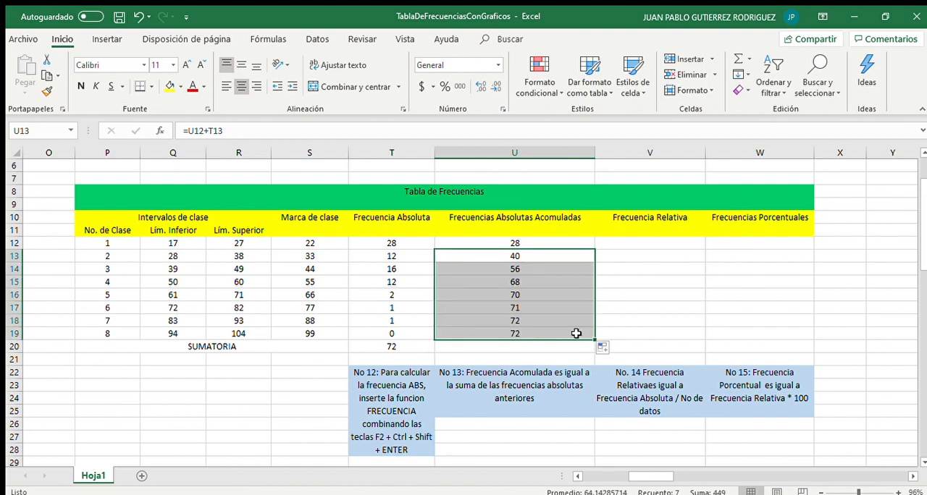
left_click(516, 334)
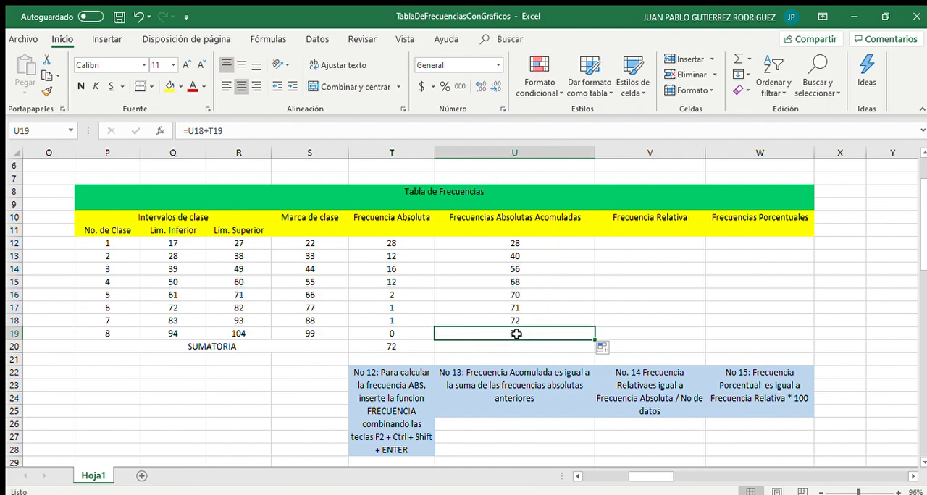
Compute the relative frequency in V12 with =T12/$T$20 and fill it down through V19
scroll(516, 334, "right", 2)
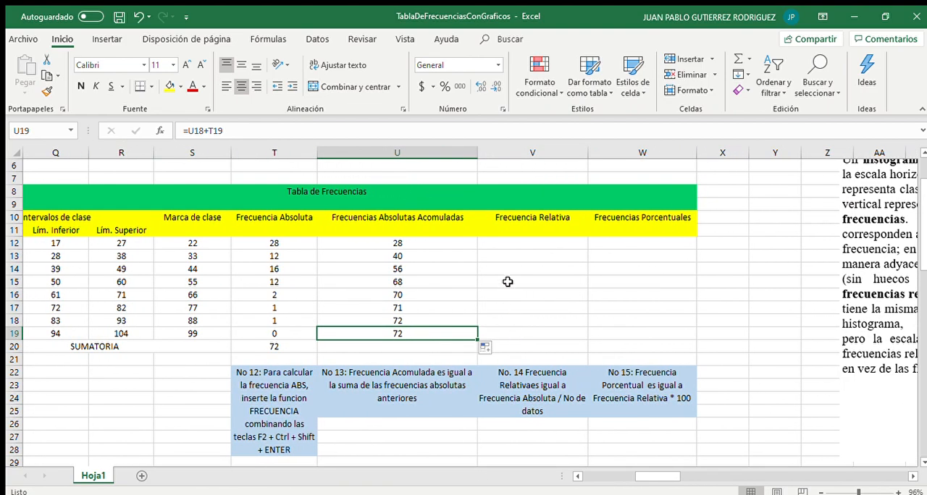
left_click(500, 246)
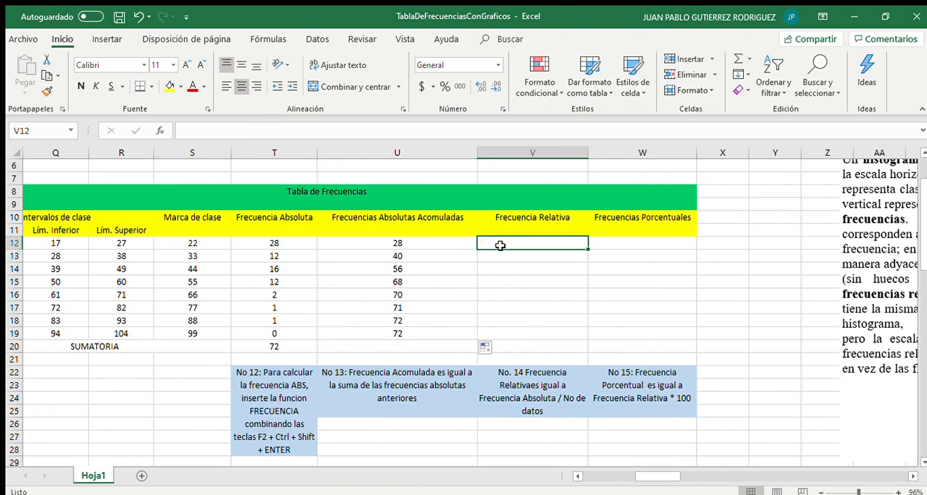
type("=")
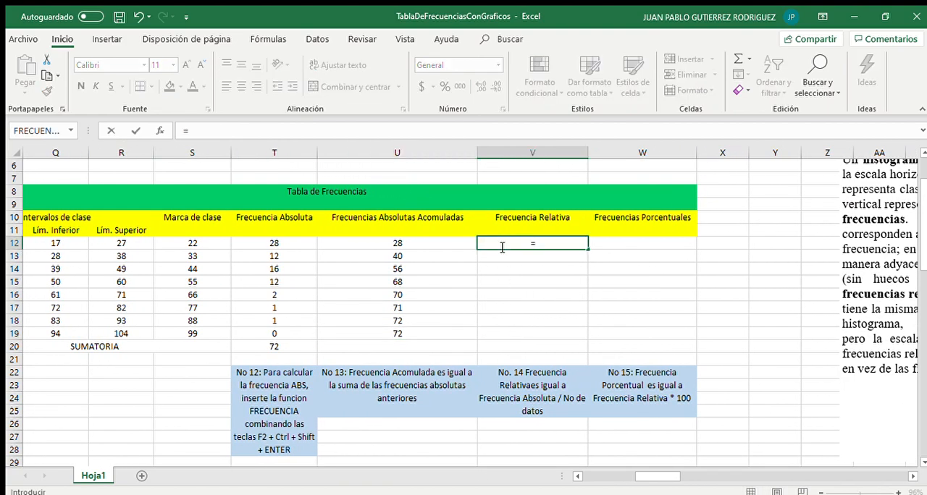
left_click(287, 241)
type("/")
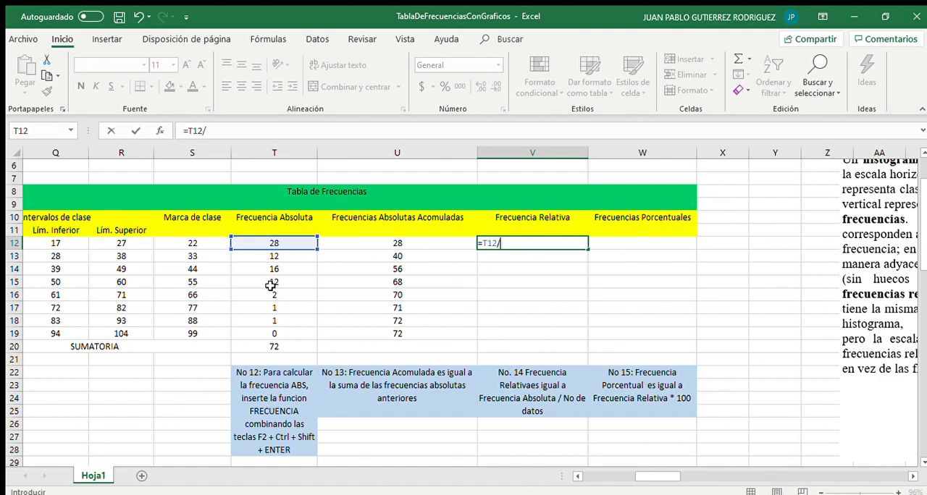
left_click(274, 347)
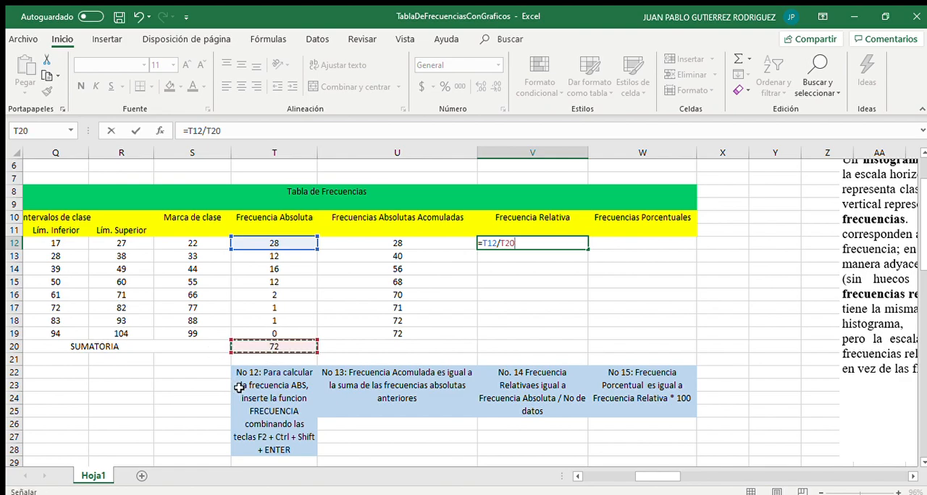
key("F4")
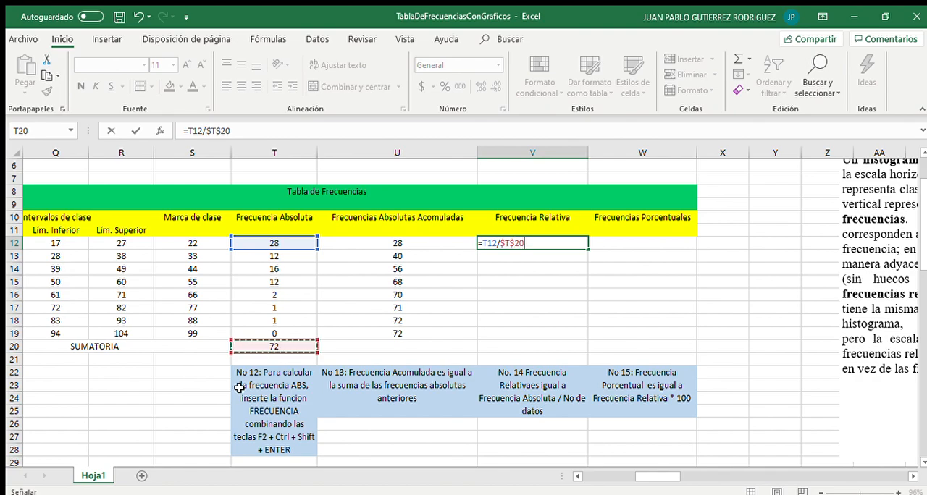
key("Return")
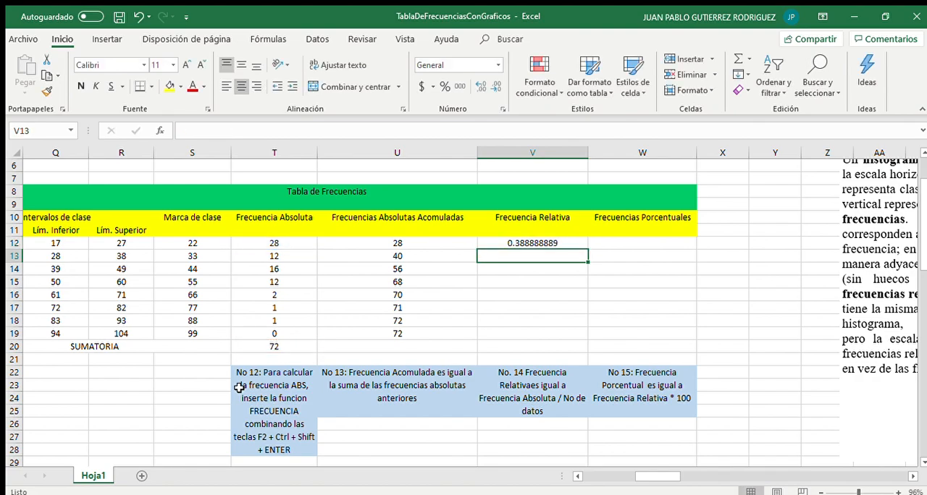
left_click(532, 244)
left_click_drag(589, 249, 582, 335)
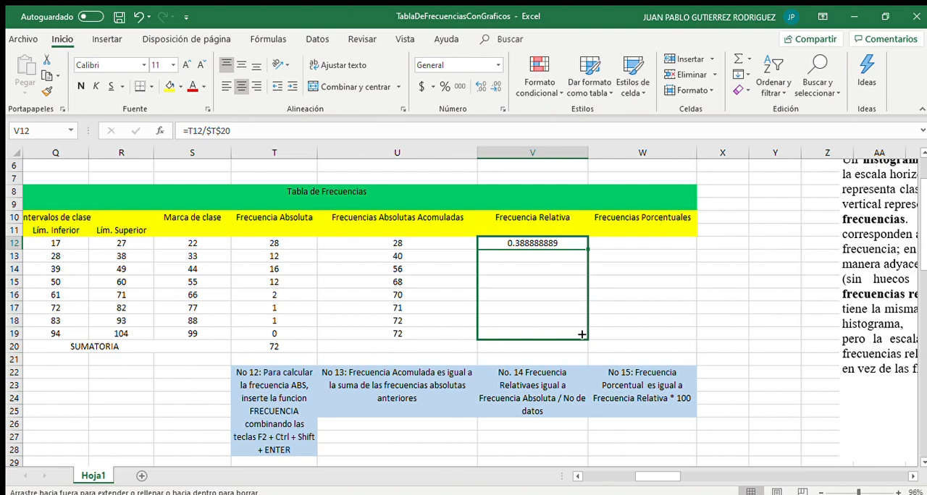
left_click_drag(581, 335, 585, 335)
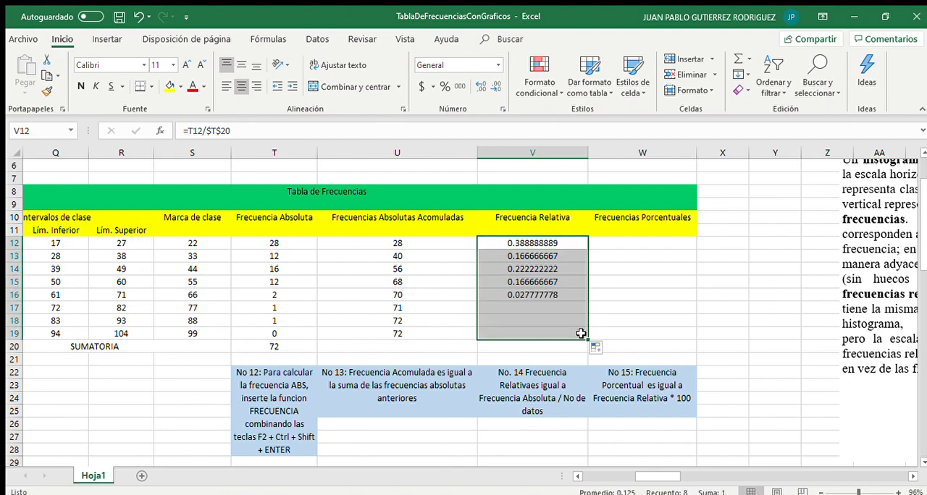
left_click(515, 332)
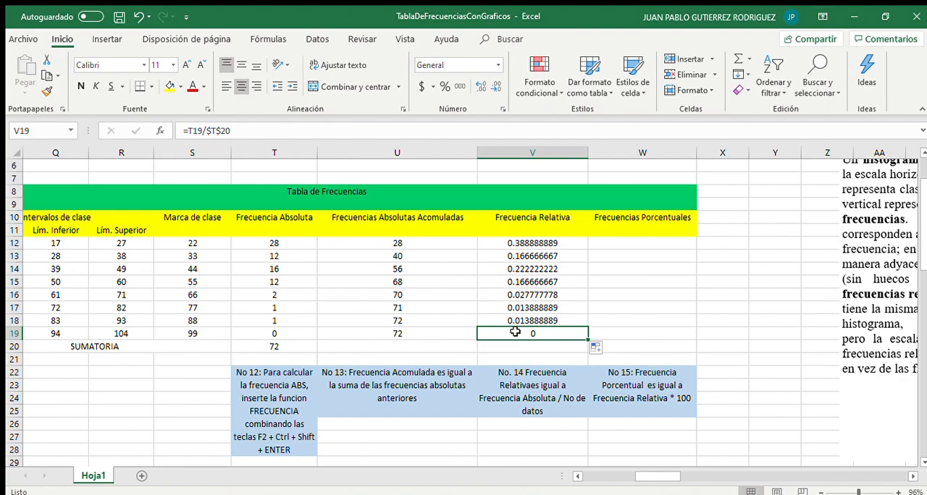
Compute the percentage frequency in W12 with =V12*100 and fill it down through W19
left_click(612, 246)
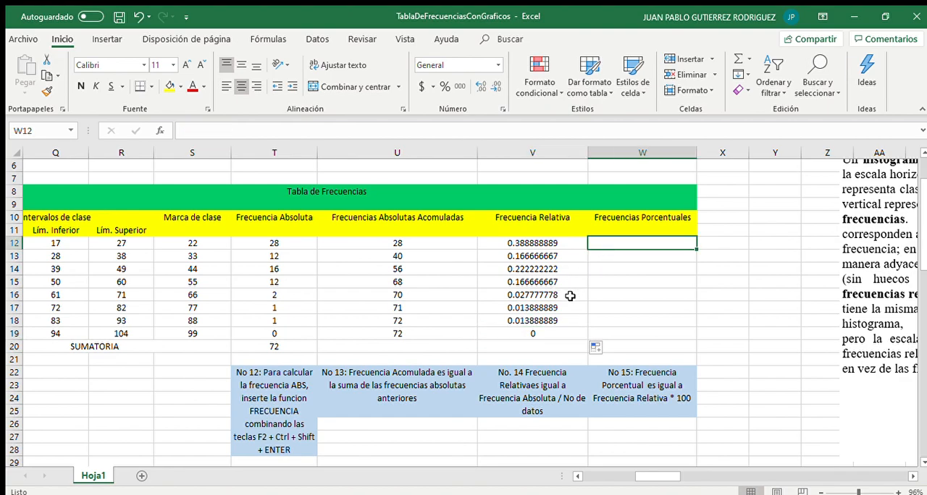
type("=")
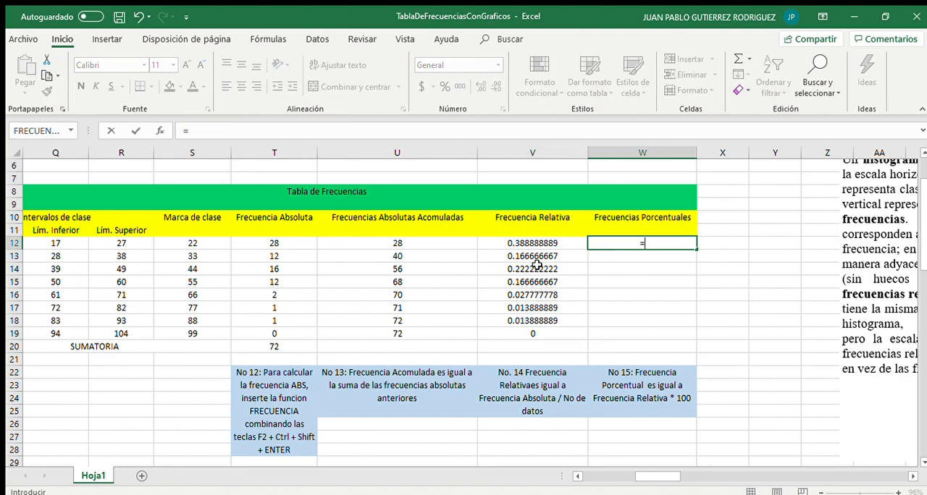
left_click(536, 243)
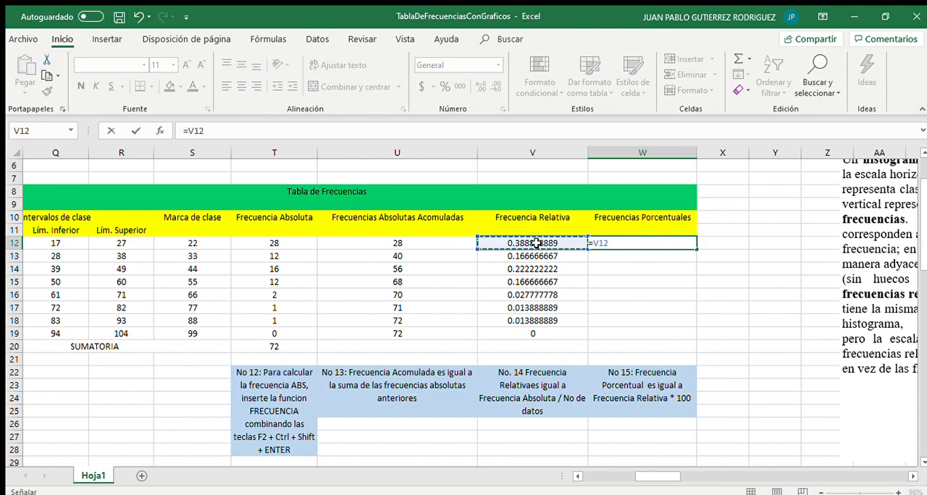
type("*")
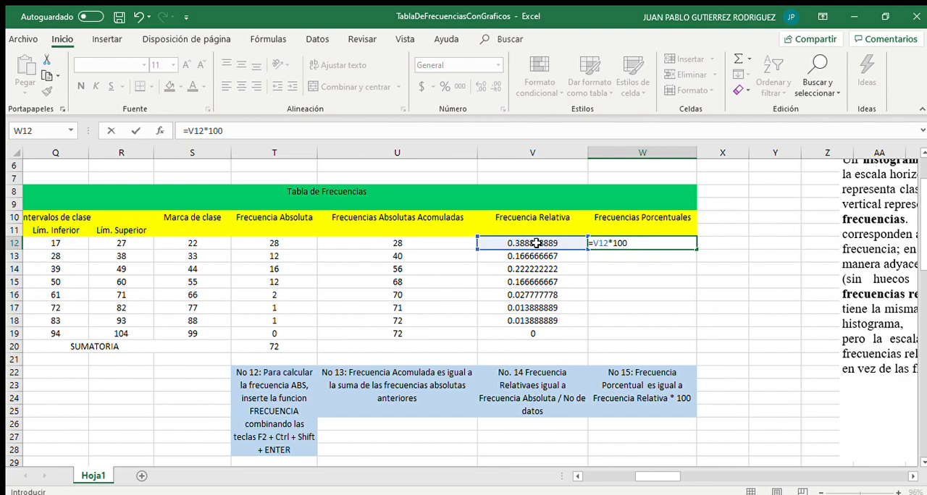
key("ctrl+Return")
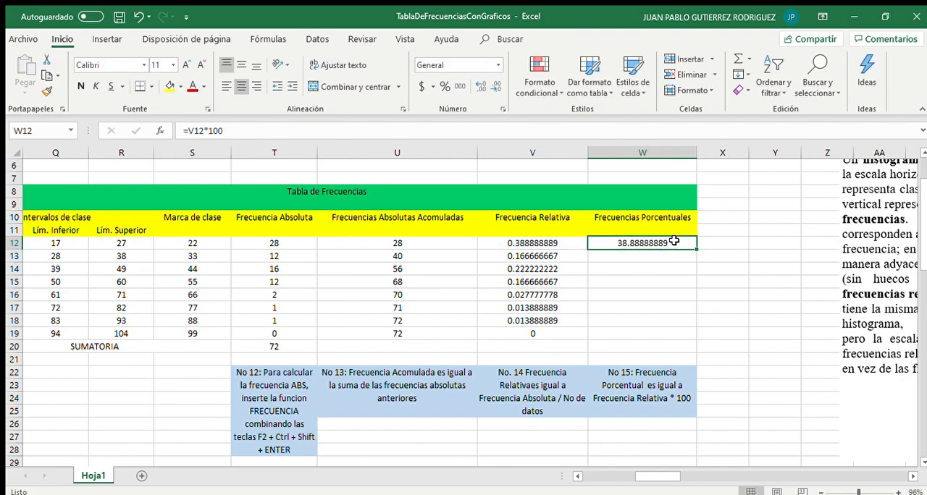
left_click_drag(696, 249, 683, 335)
left_click(563, 350)
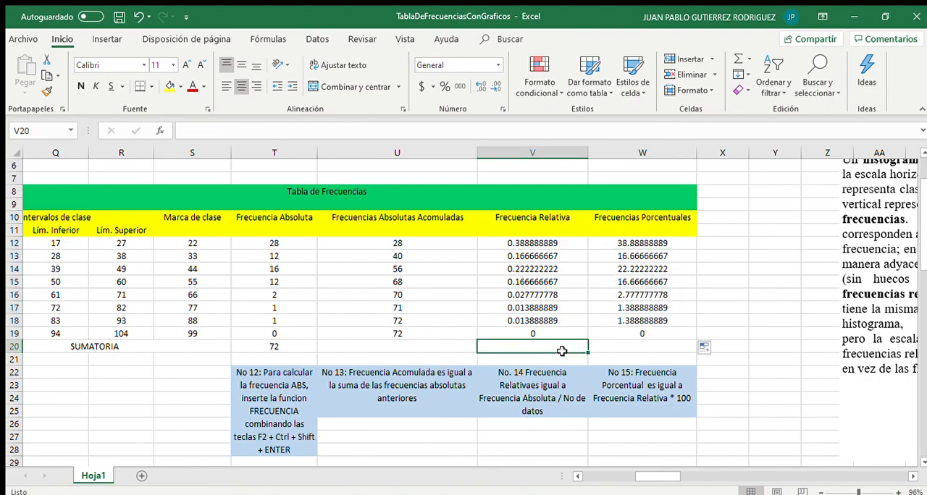
scroll(380, 310, "left", 1)
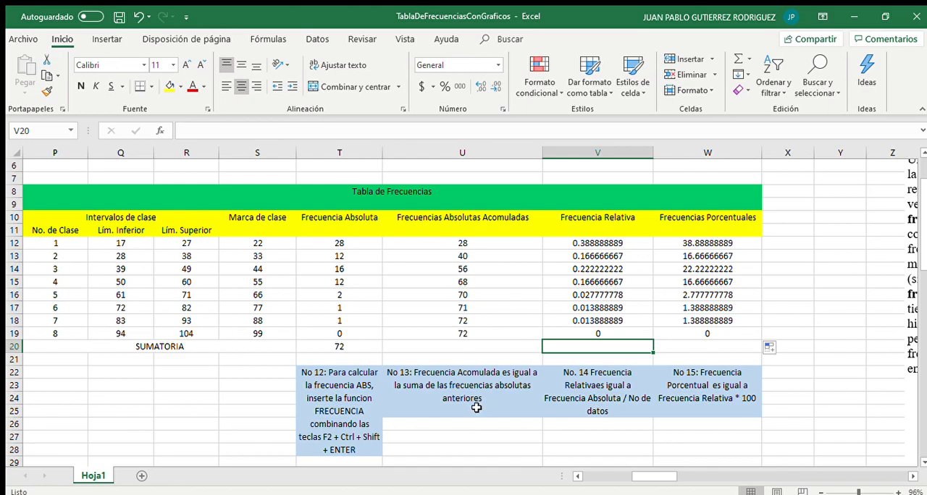
type("=")
left_click_drag(578, 240, 582, 313)
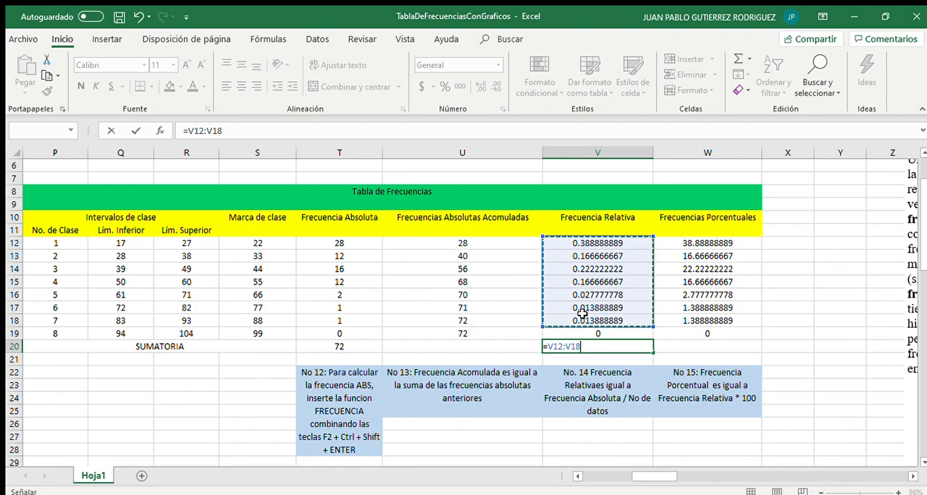
key("Escape")
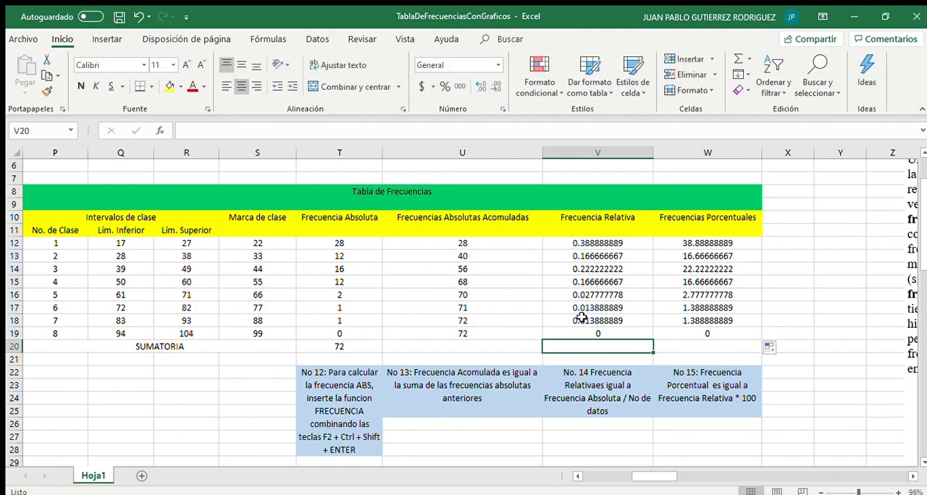
Total the relative frequencies in V20 with =SUMA(V12:V19)
type("=")
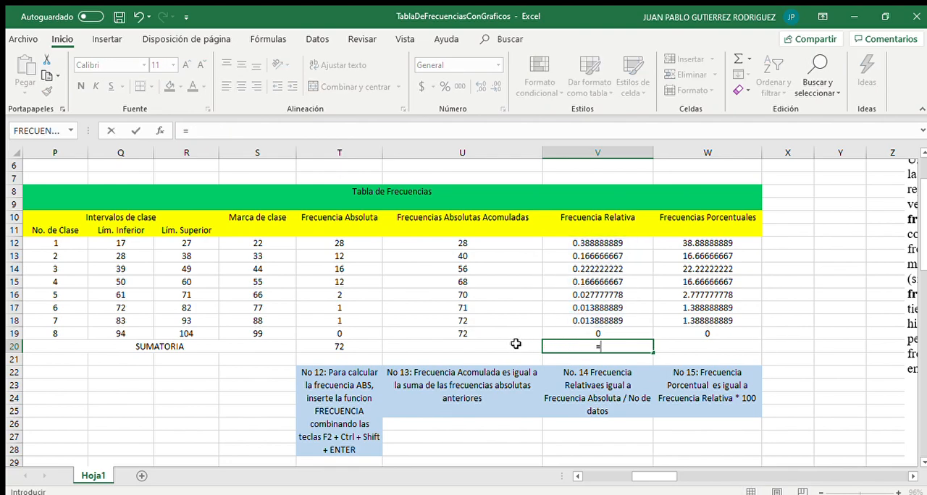
type("SUMA")
key("BackSpace")
type("MA(")
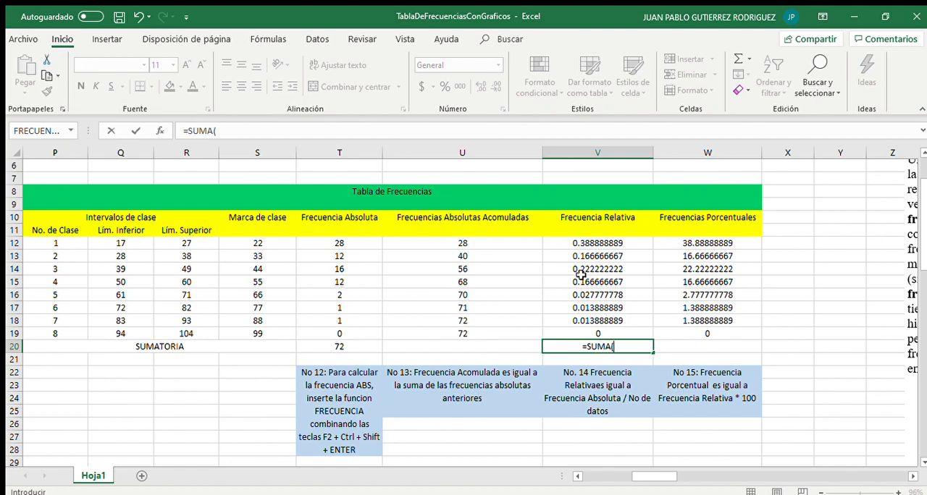
left_click_drag(581, 244, 593, 331)
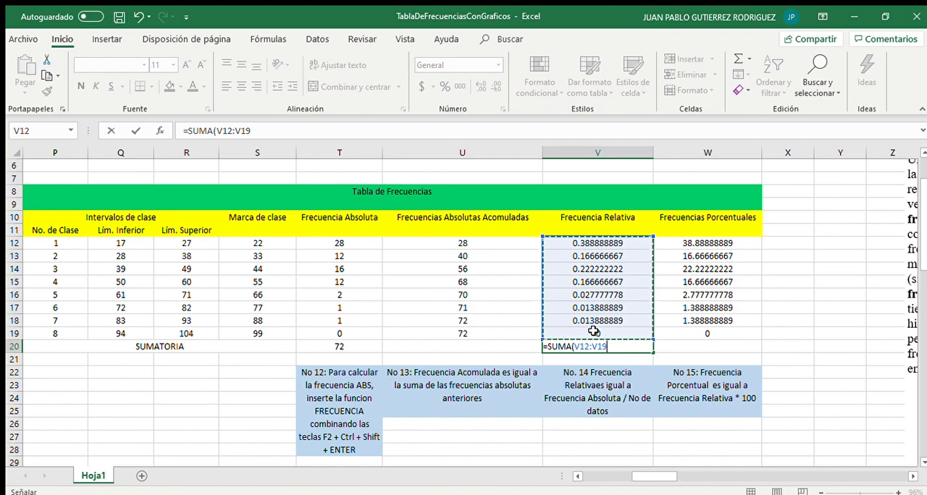
type(")")
key("Return")
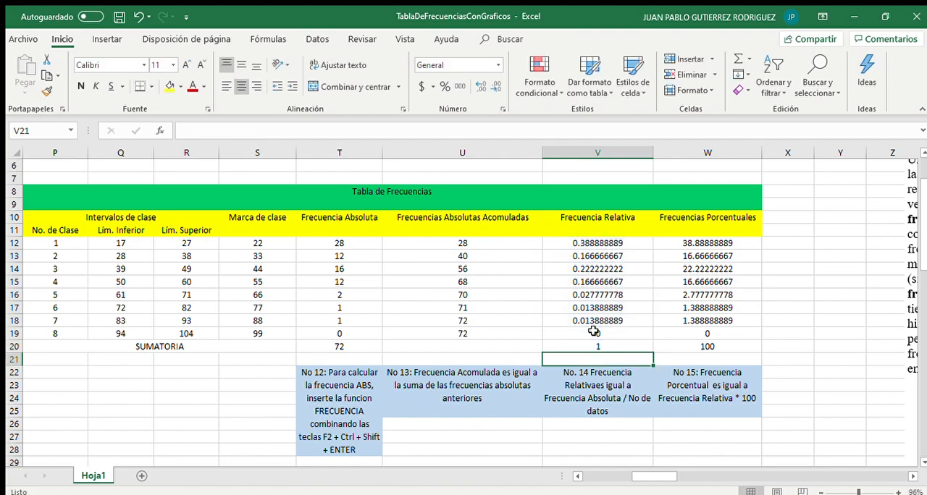
Replace the formula in W20 with =SUMA(W12:W19) to total the percentage frequencies
left_click(690, 348)
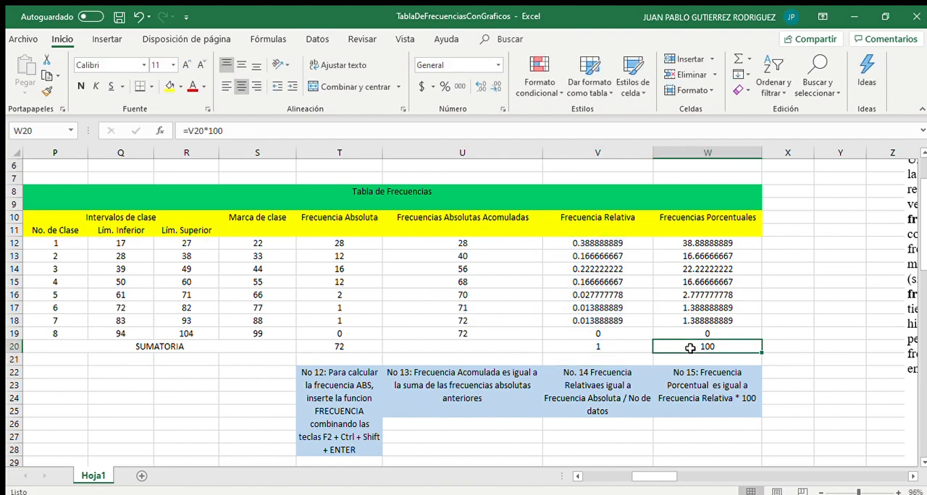
left_click(268, 136)
left_click_drag(268, 136, 188, 129)
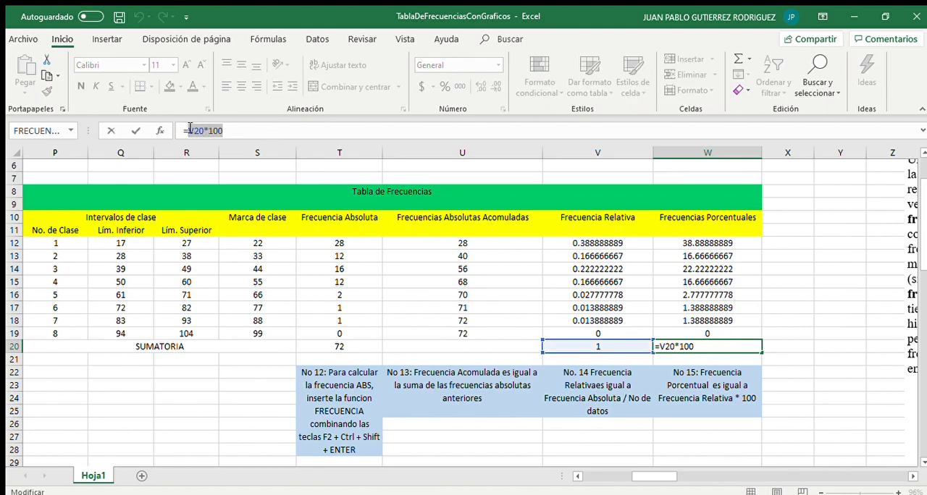
key("BackSpace")
type("SUMA")
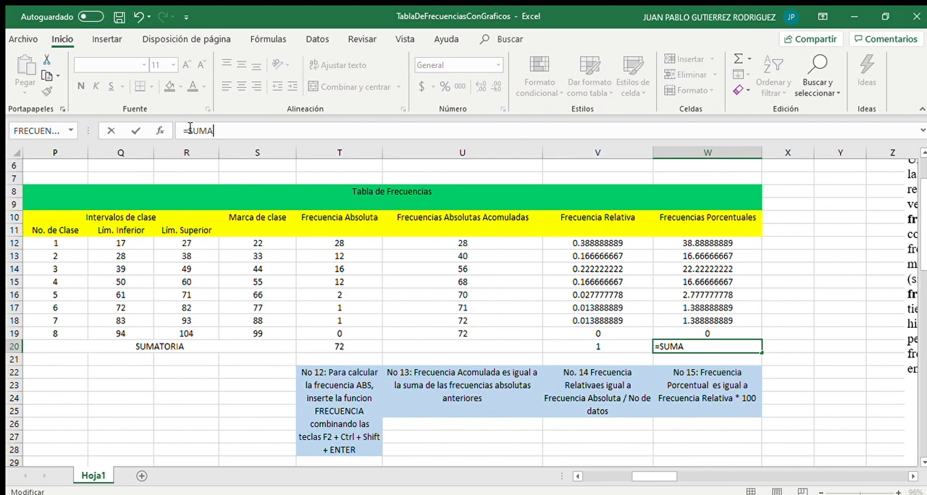
type("(")
left_click_drag(706, 244, 710, 334)
type(")")
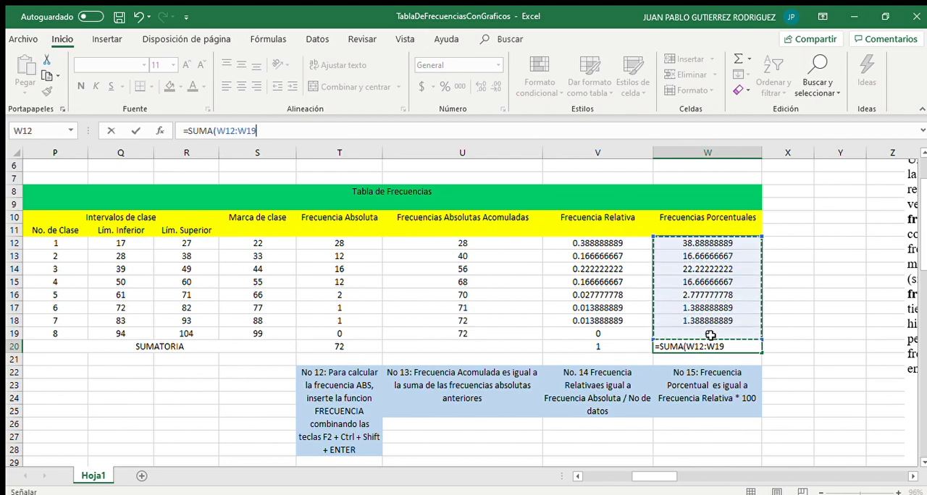
key("Return")
key("Up")
key("Left")
key("Left")
key("Left")
key("Right")
key("Left")
key("Right")
key("Right")
key("Right")
key("Right")
key("Left")
key("Left")
key("Right")
key("Right")
key("Right")
key("Right")
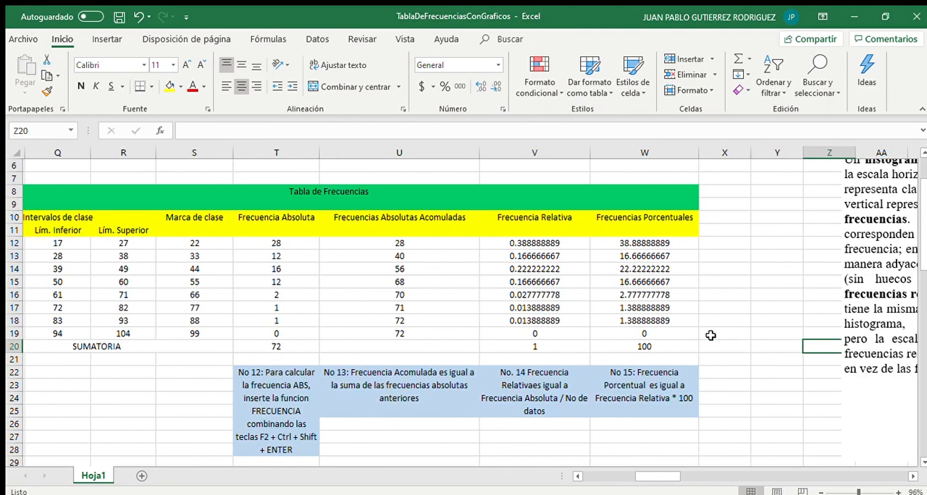
Select the first class row Q12:W12 of the frequency table and give it an orange fill color
key("Up")
key("Up")
key("Up")
key("Left")
key("Left")
key("Left")
key("Up")
key("Up")
key("Up")
key("Up")
key("Up")
key("shift+Left")
key("shift+Left")
key("shift+Left")
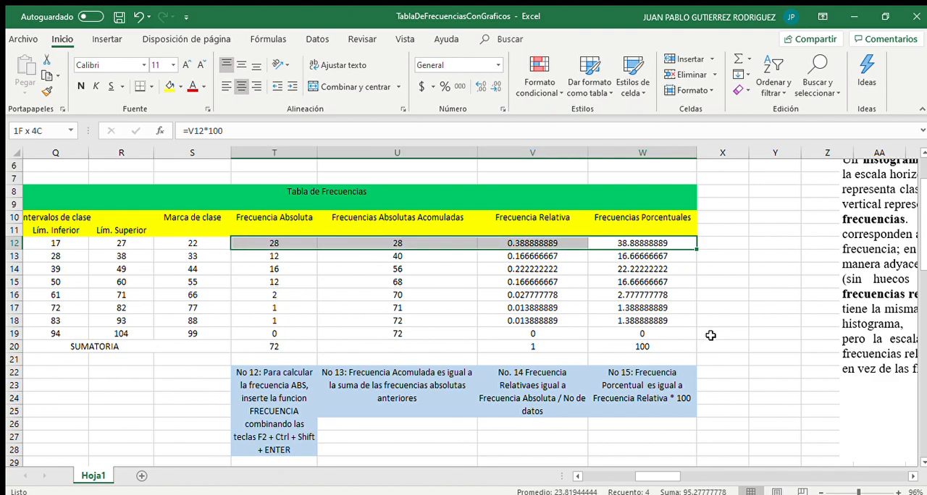
key("shift+Left")
key("shift+Left")
key("shift+Left")
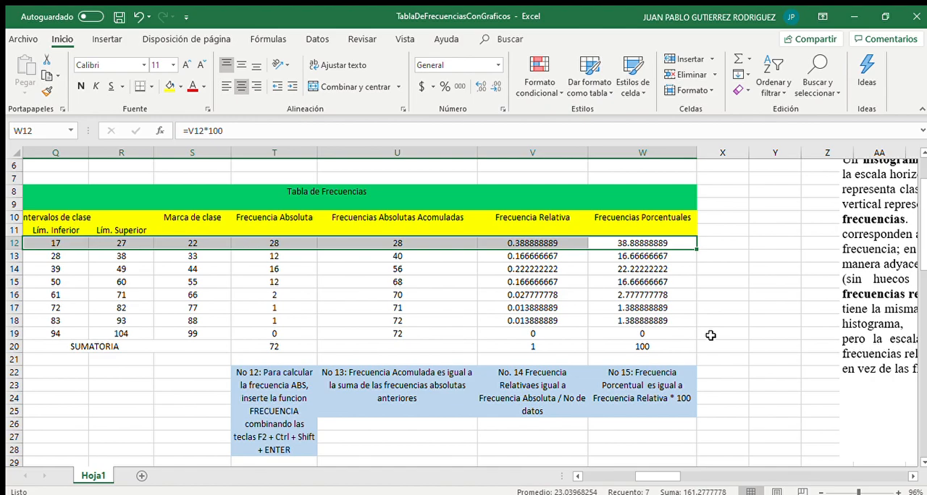
left_click(178, 86)
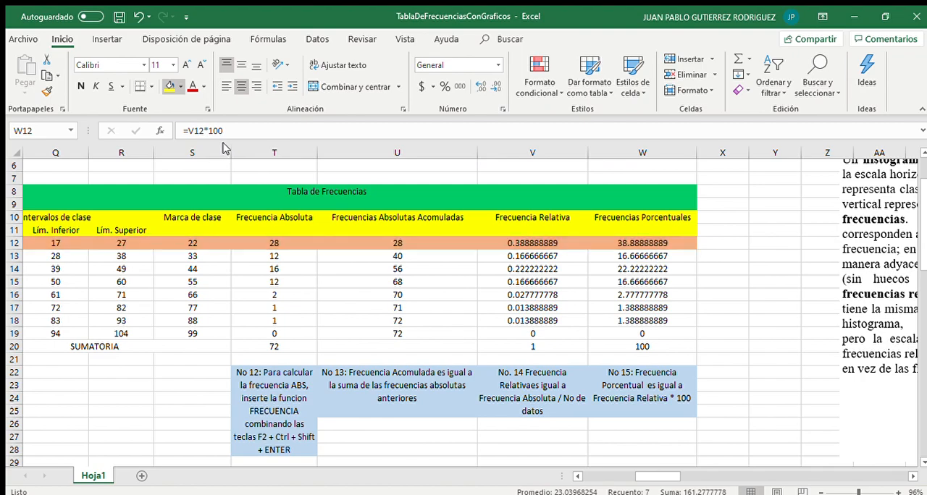
left_click(322, 223)
scroll(347, 271, "left", 1)
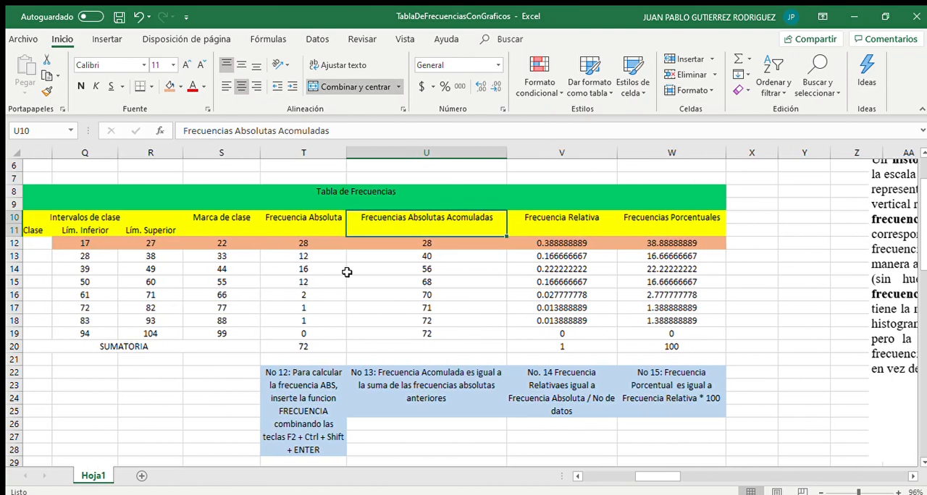
scroll(347, 272, "left", 1)
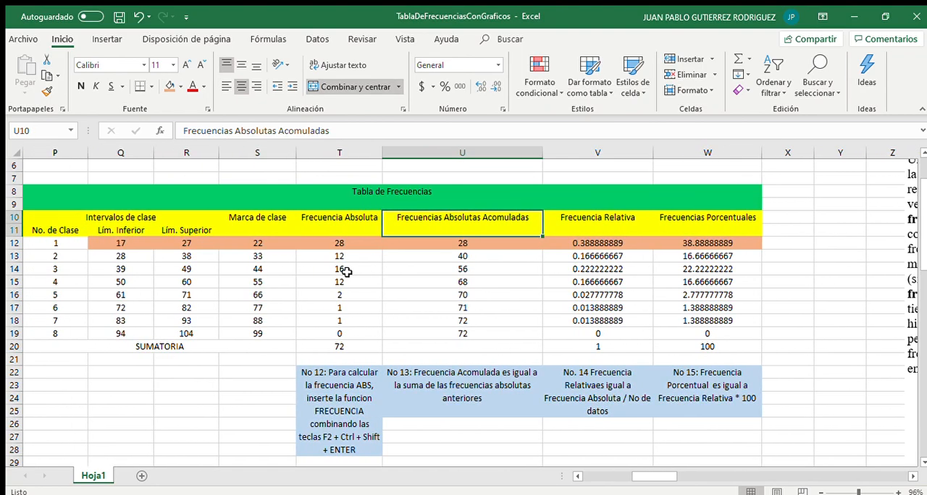
scroll(347, 272, "left", 1)
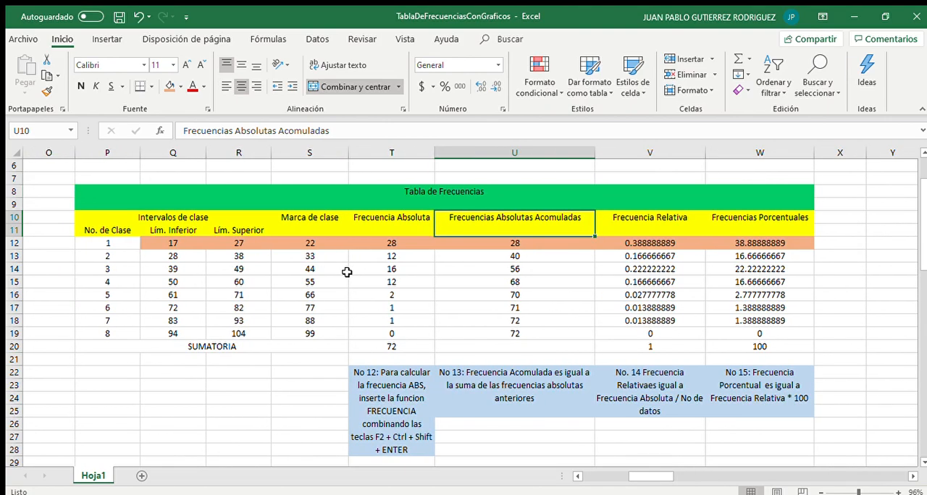
scroll(347, 272, "right", 2)
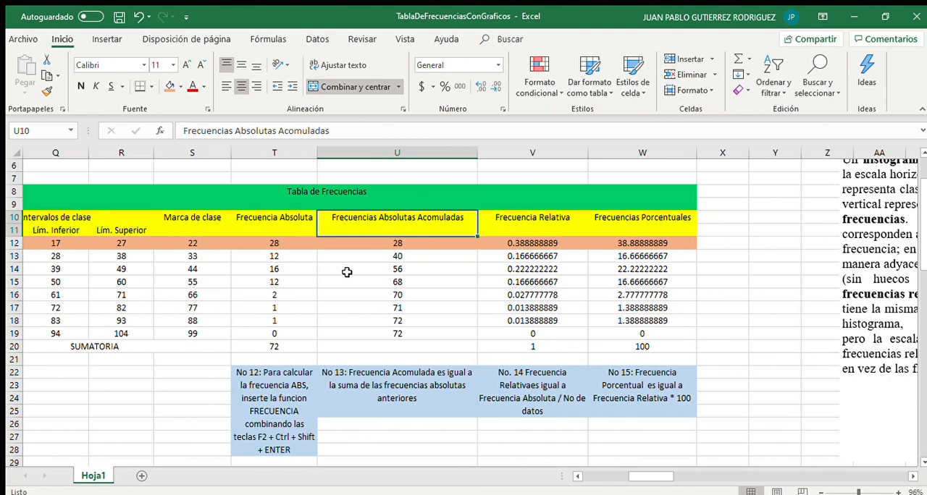
Select the class marks and absolute frequencies in AG5:AH14 and insert a default column chart, placing it beside the data
scroll(347, 272, "down", 4)
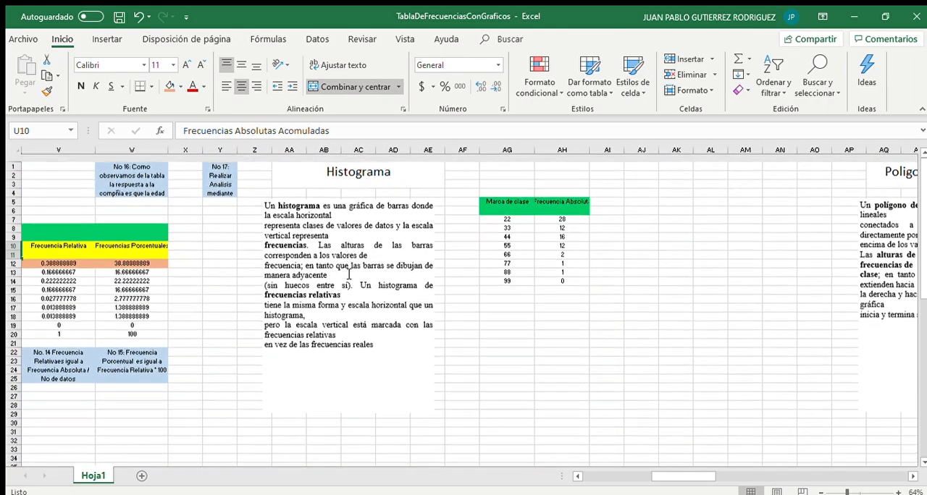
scroll(590, 203, "up", 2)
scroll(590, 203, "up", 1)
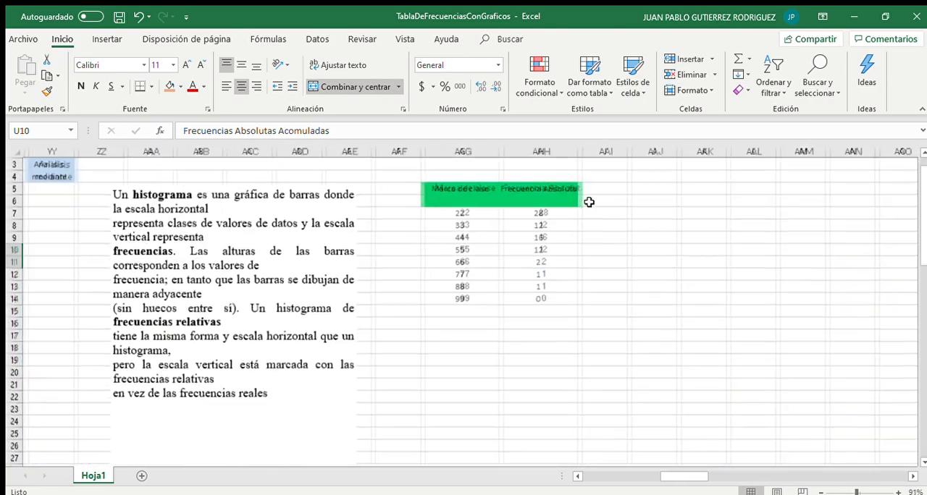
scroll(590, 203, "up", 1)
scroll(590, 203, "right", 1)
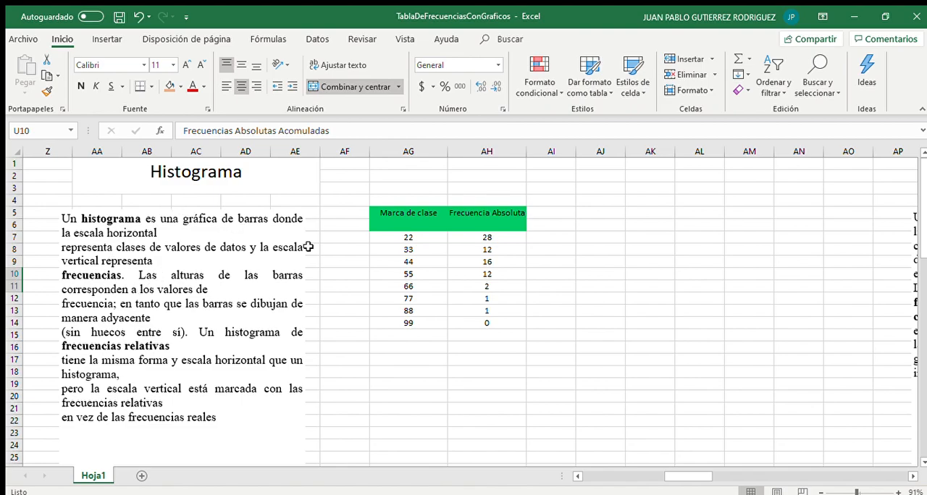
left_click_drag(391, 212, 488, 321)
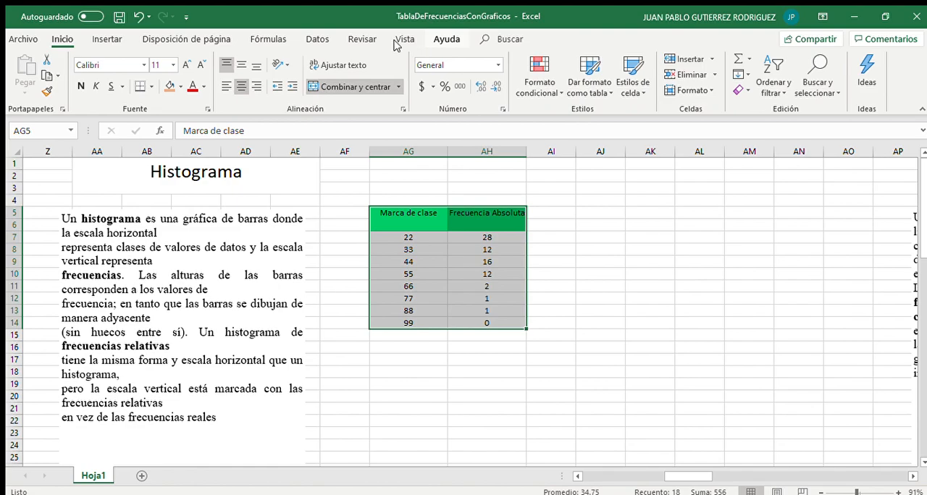
left_click(103, 35)
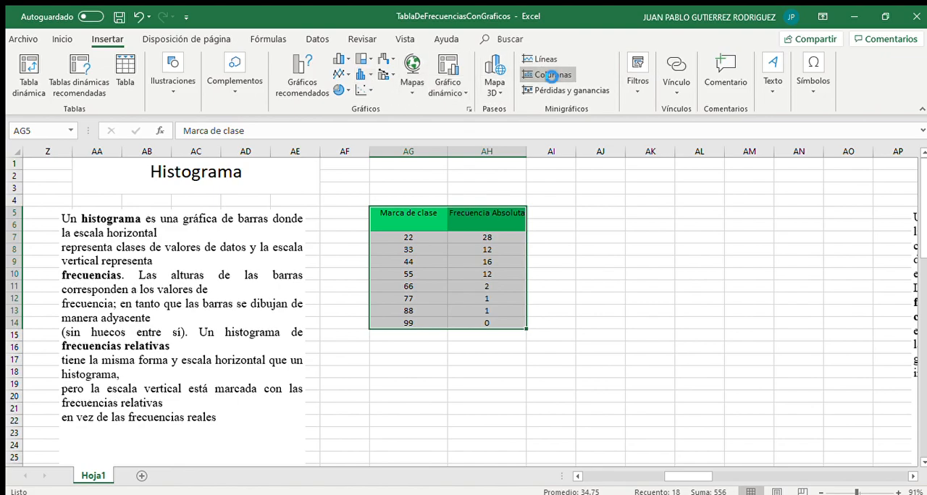
left_click(549, 74)
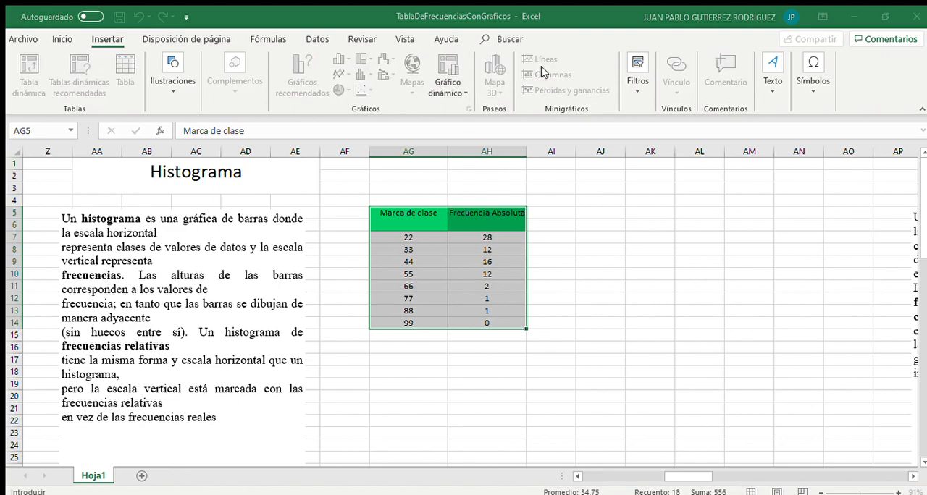
left_click(687, 264)
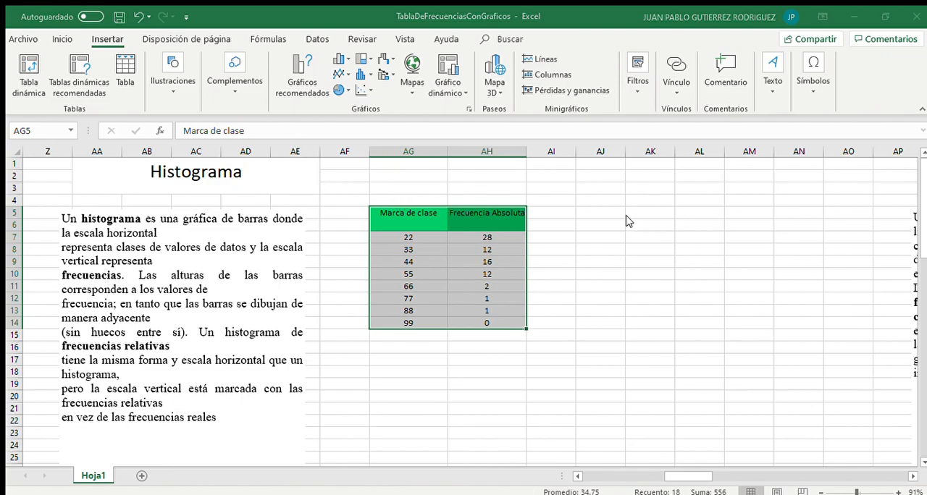
key("alt+F1")
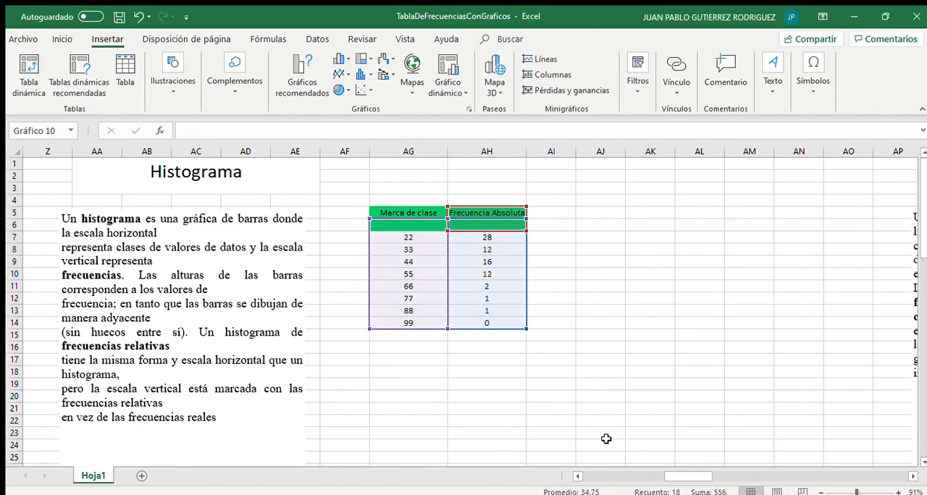
left_click_drag(560, 248, 814, 235)
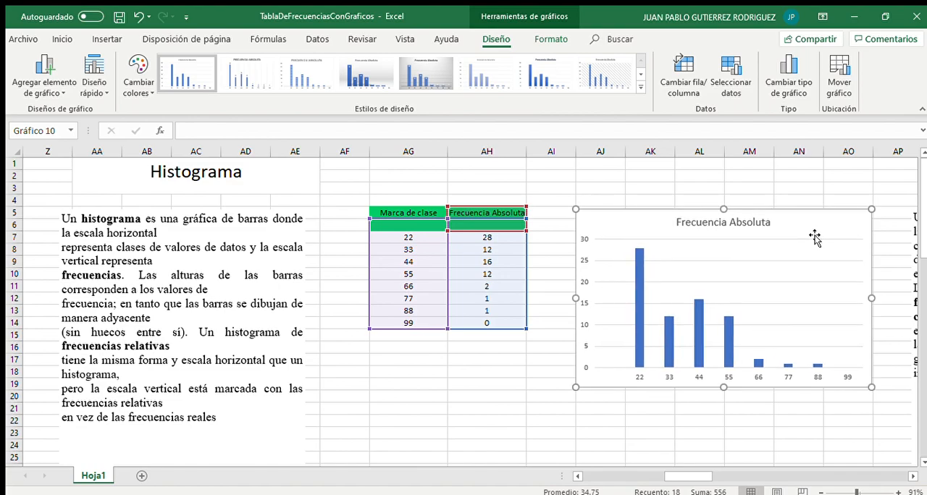
Format the histogram's column series with 0% series overlap and 0% gap width
scroll(647, 234, "right", 3)
left_click(545, 313)
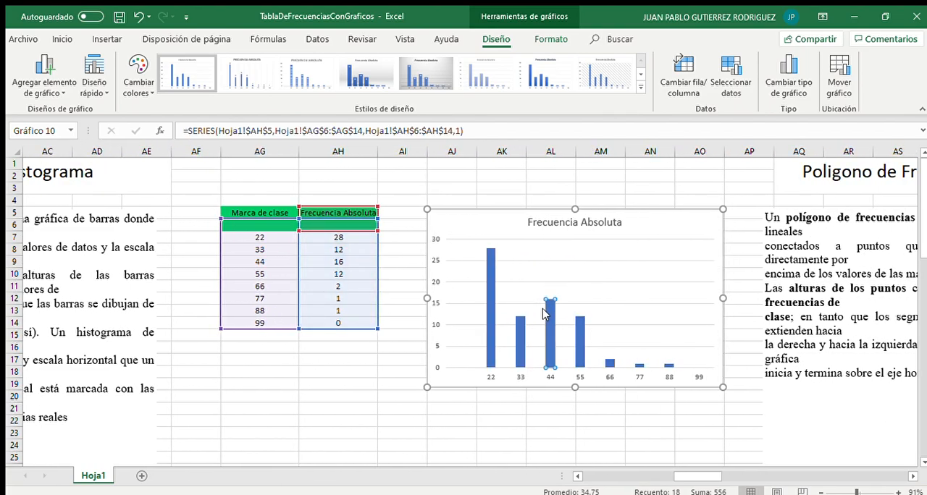
double_click(545, 313)
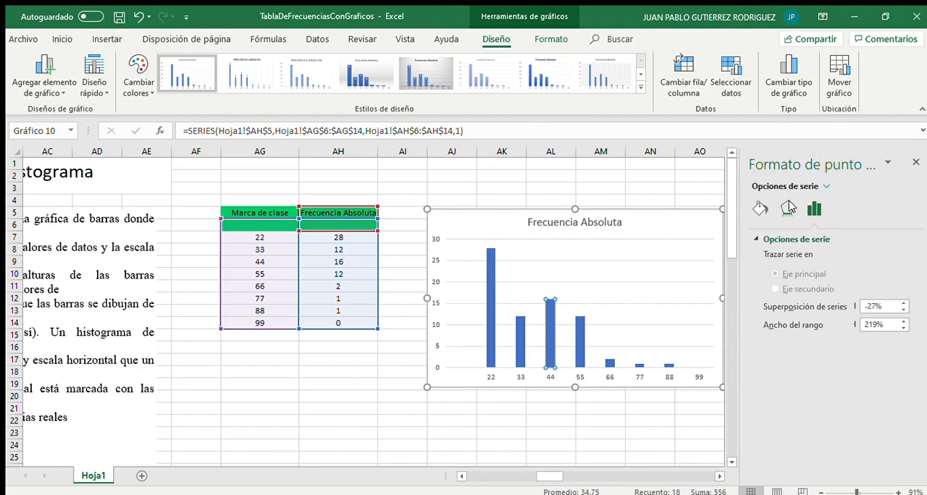
left_click(891, 308)
key("BackSpace")
key("BackSpace")
key("BackSpace")
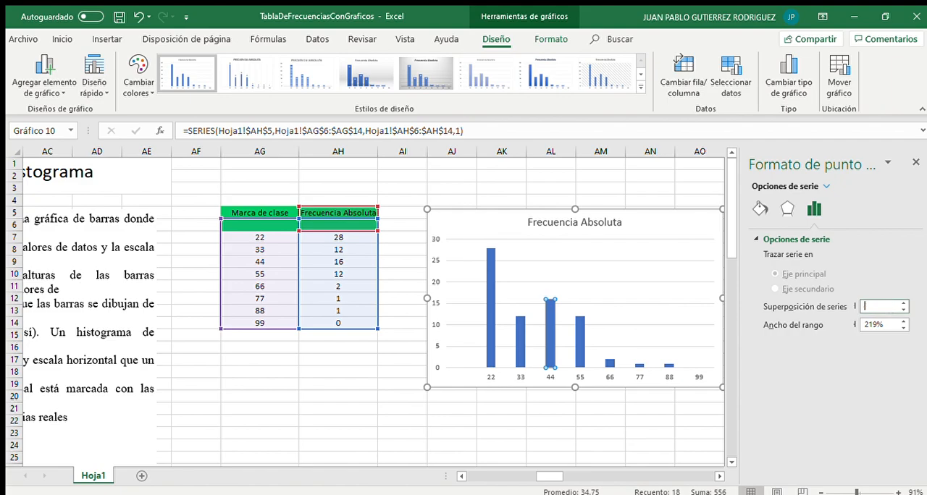
left_click(884, 326)
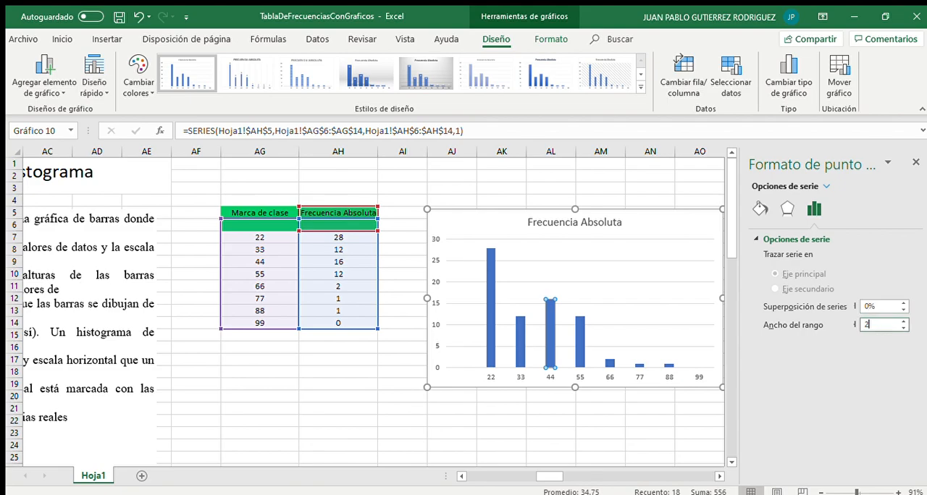
type("0")
left_click(916, 162)
left_click_drag(652, 226, 654, 224)
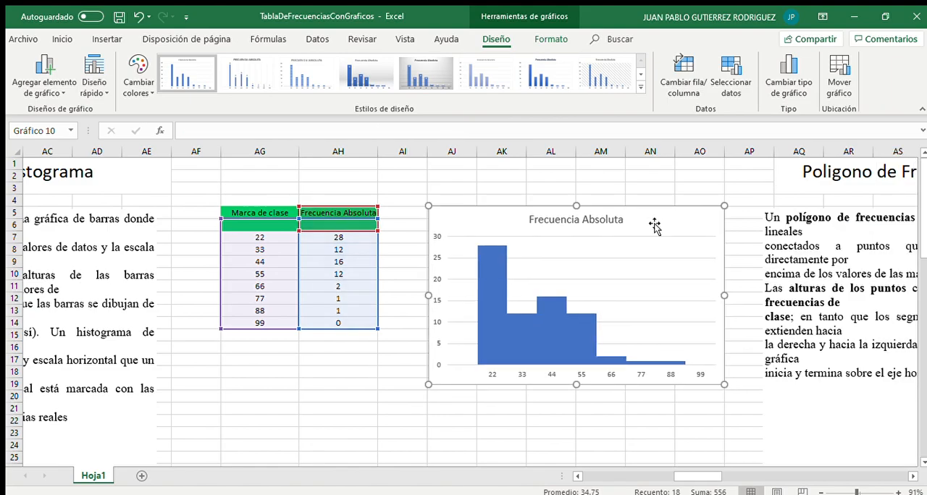
left_click(572, 419)
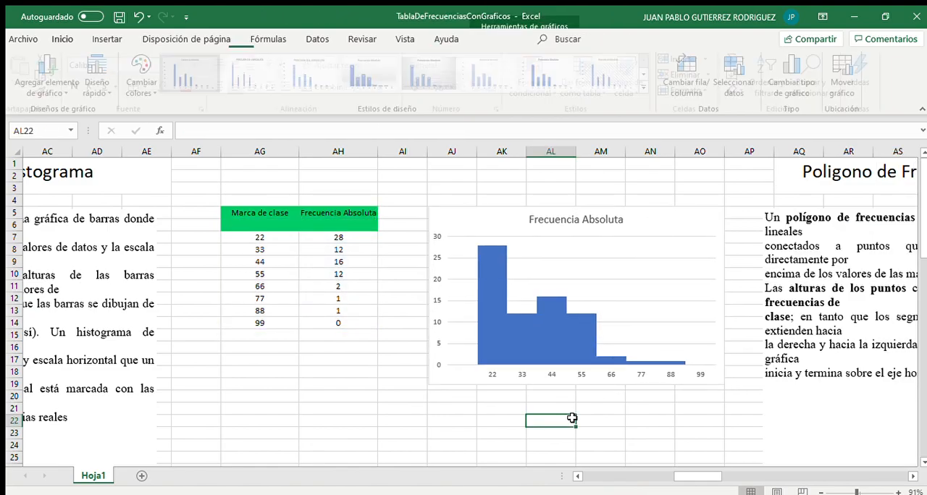
left_click(489, 329)
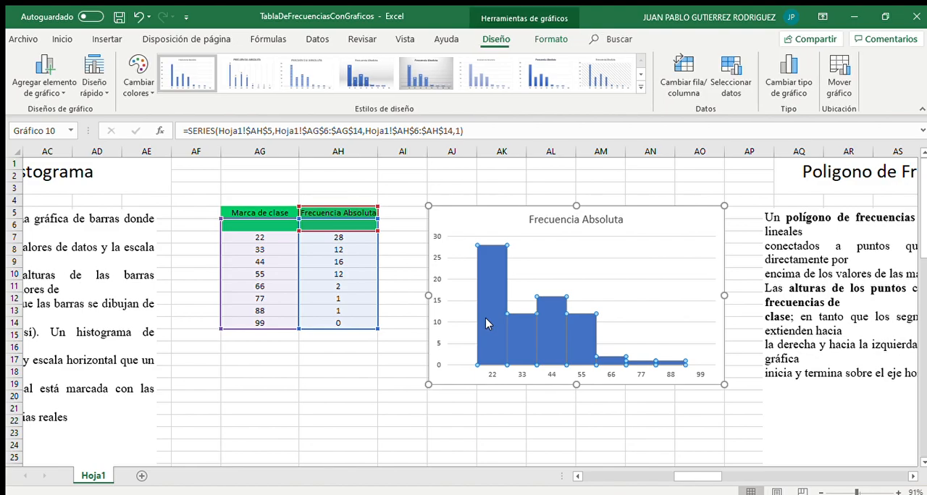
left_click(337, 410)
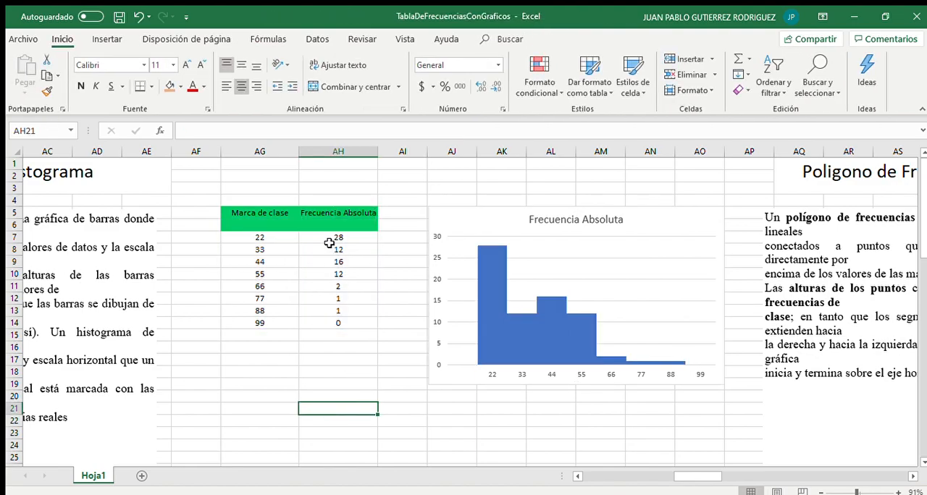
left_click_drag(331, 248, 335, 298)
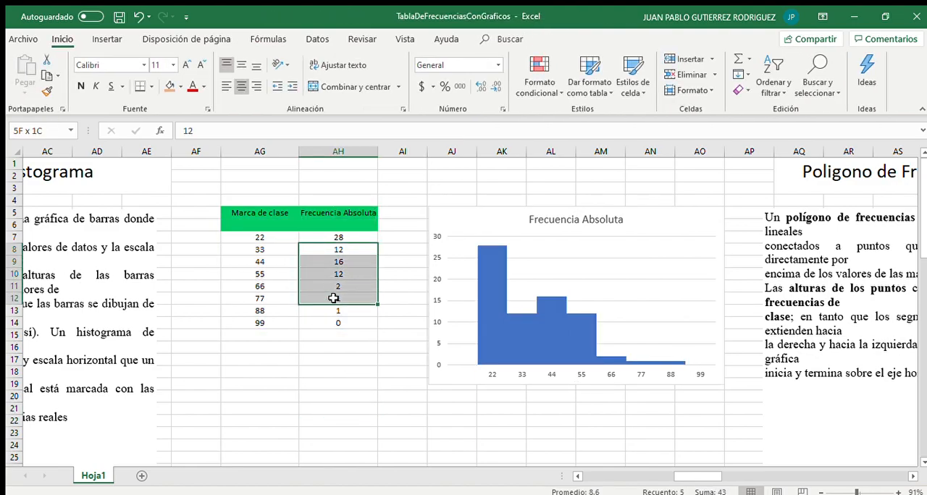
left_click(518, 411)
Select AW5:AX14 in the polygon section and insert a scatter chart with lines and markers, placing it beside the data
scroll(517, 411, "right", 4)
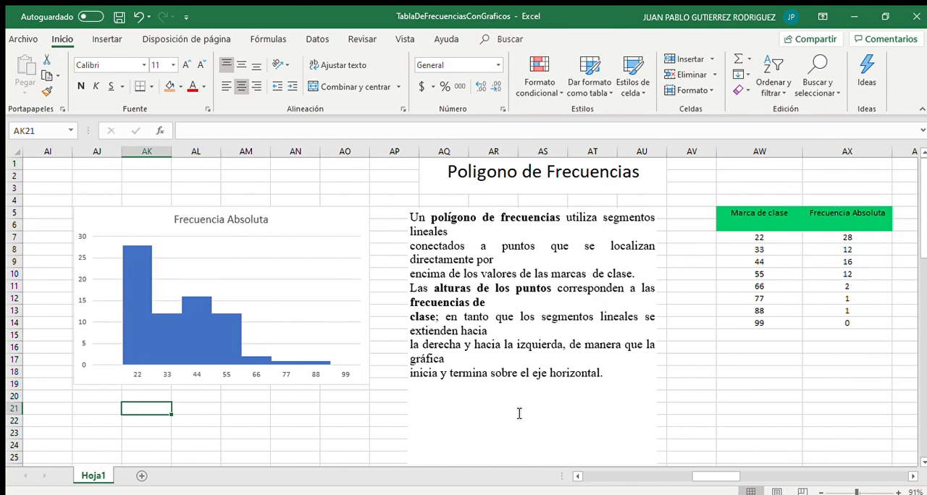
scroll(518, 414, "right", 5)
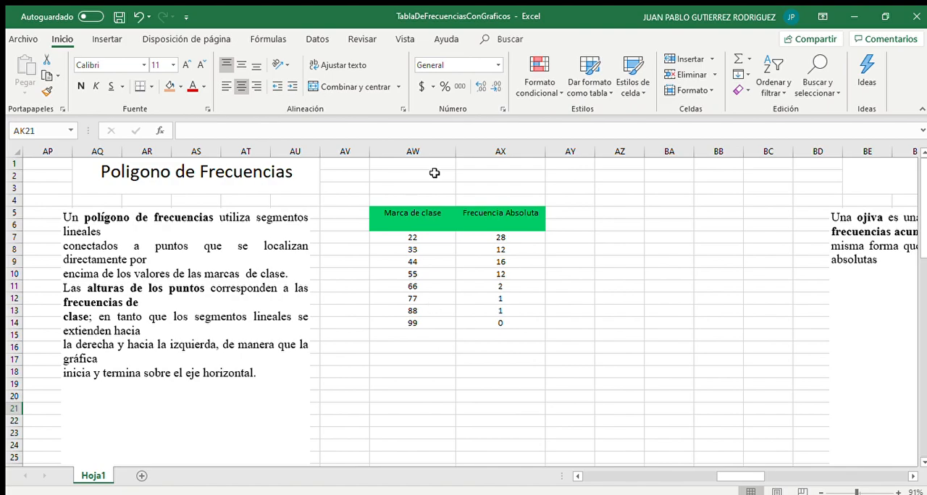
left_click_drag(415, 210, 494, 322)
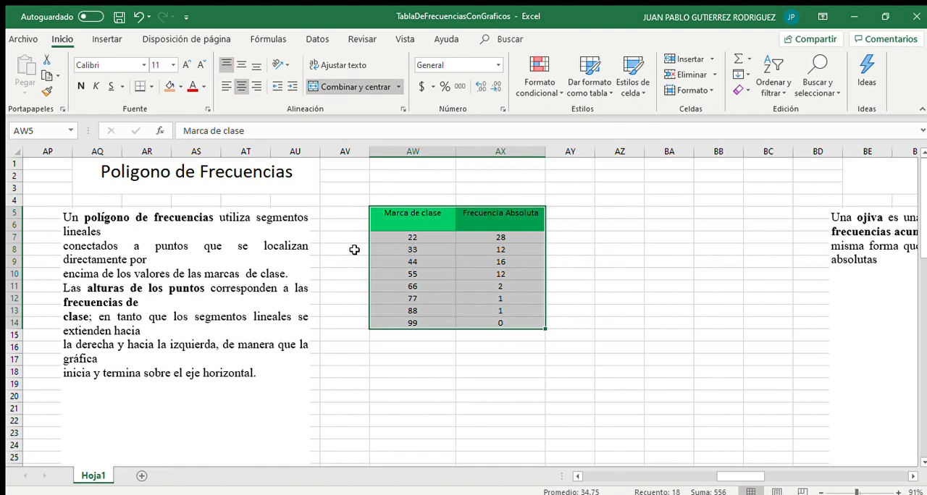
left_click(106, 38)
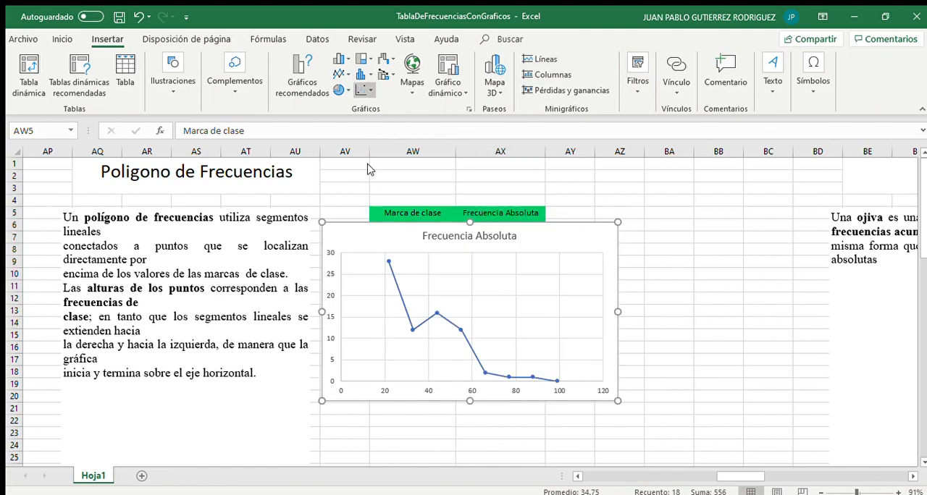
left_click_drag(410, 235, 638, 281)
left_click(620, 249)
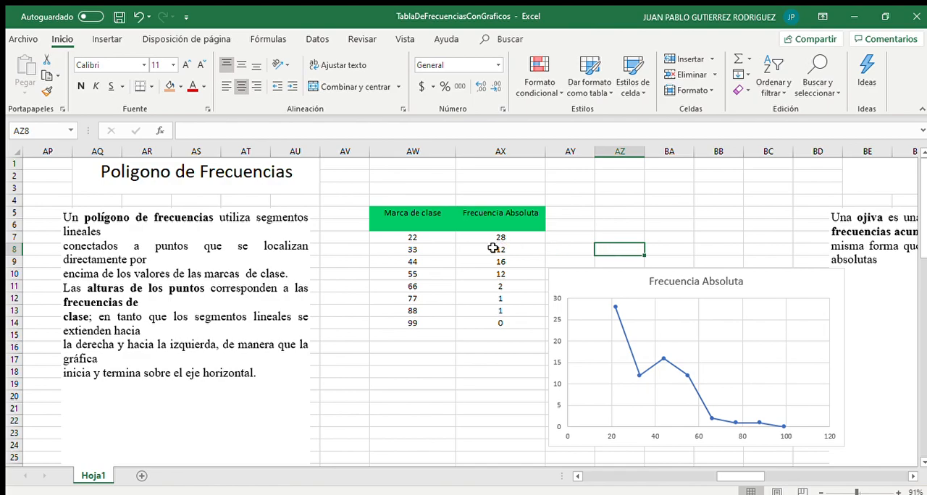
scroll(479, 336, "left", 6)
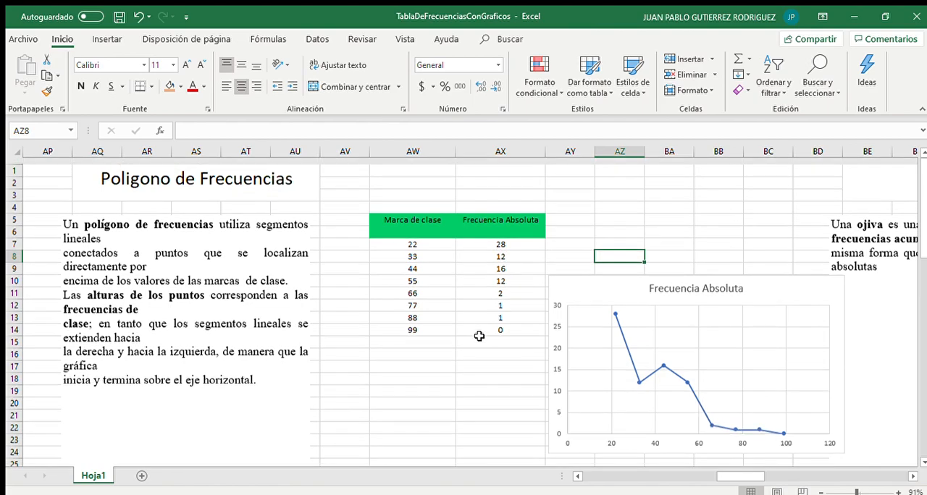
scroll(481, 336, "left", 2)
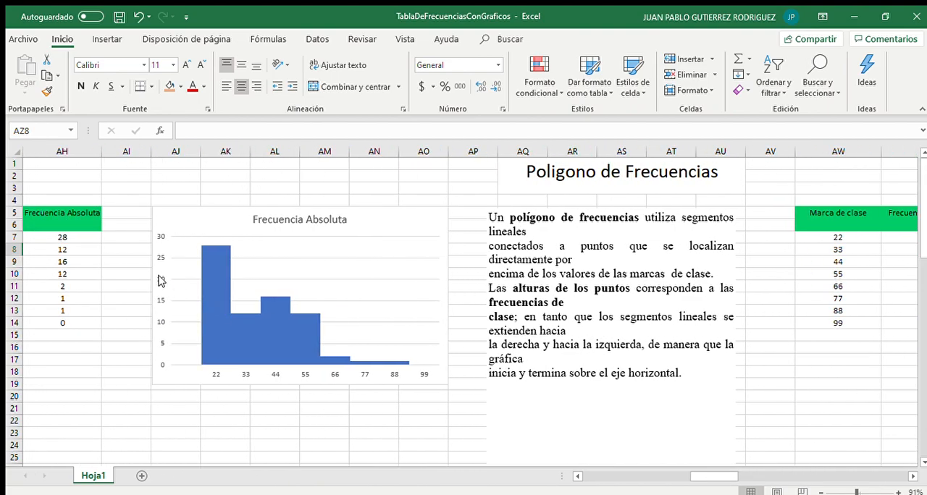
scroll(263, 283, "right", 12)
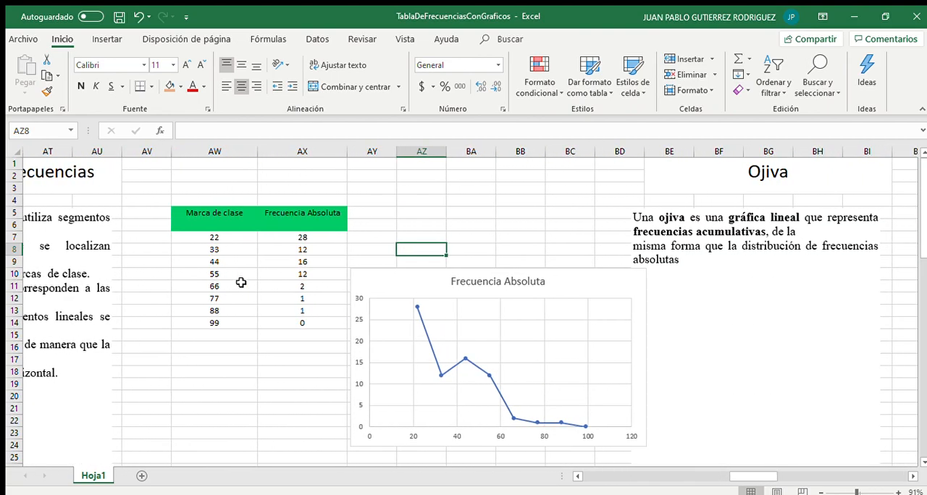
scroll(242, 283, "right", 12)
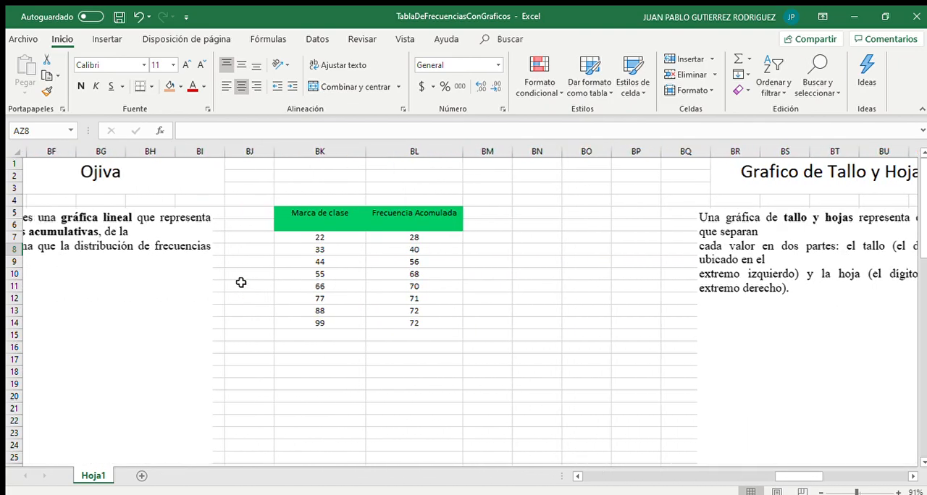
scroll(242, 282, "left", 2)
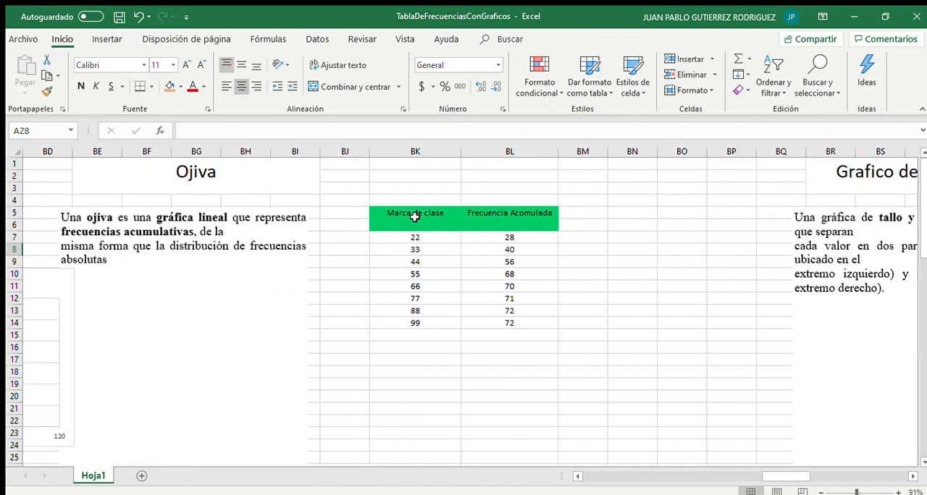
Select the class marks and cumulative frequencies in BK5:BL14 and insert a scatter chart with lines and markers as the ogive, placing it beside the data
left_click_drag(414, 216, 501, 318)
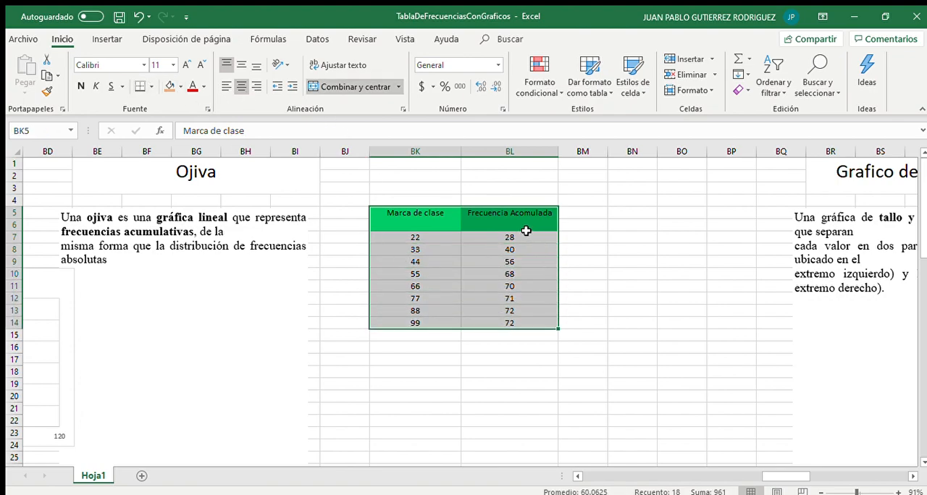
left_click(105, 37)
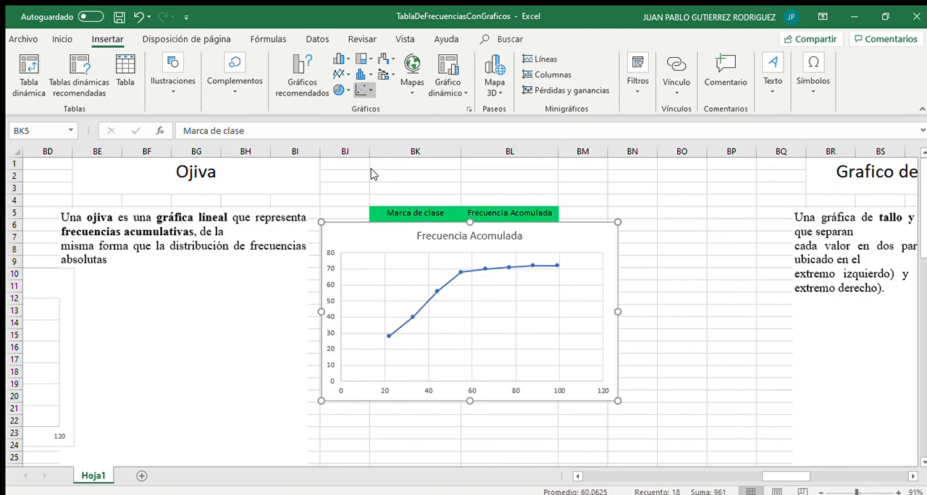
left_click_drag(389, 242, 629, 308)
left_click(494, 371)
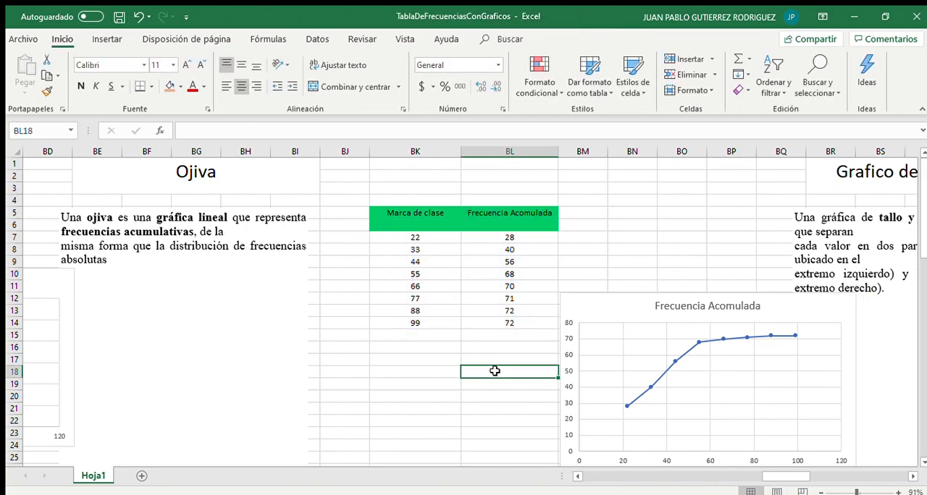
Review the stem-and-leaf section's data column and the original ages table by selecting their values
scroll(495, 371, "left", 4)
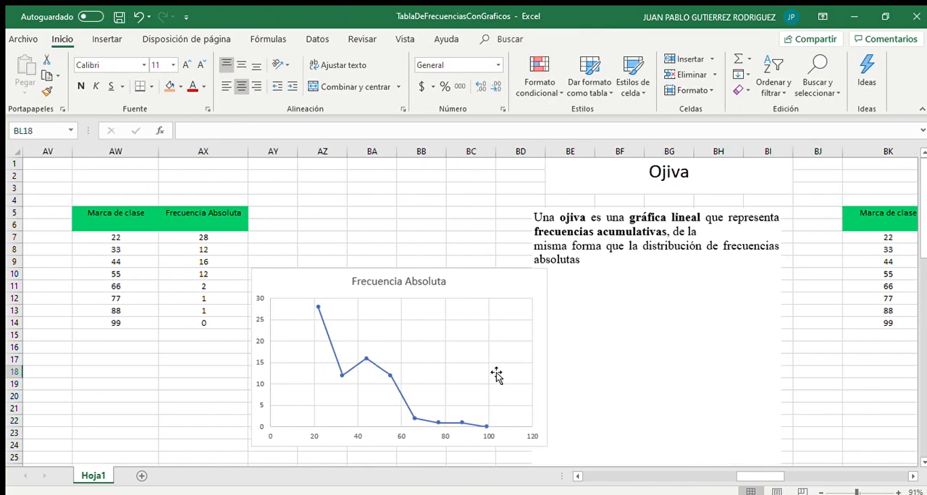
scroll(496, 373, "right", 5)
scroll(496, 373, "right", 3)
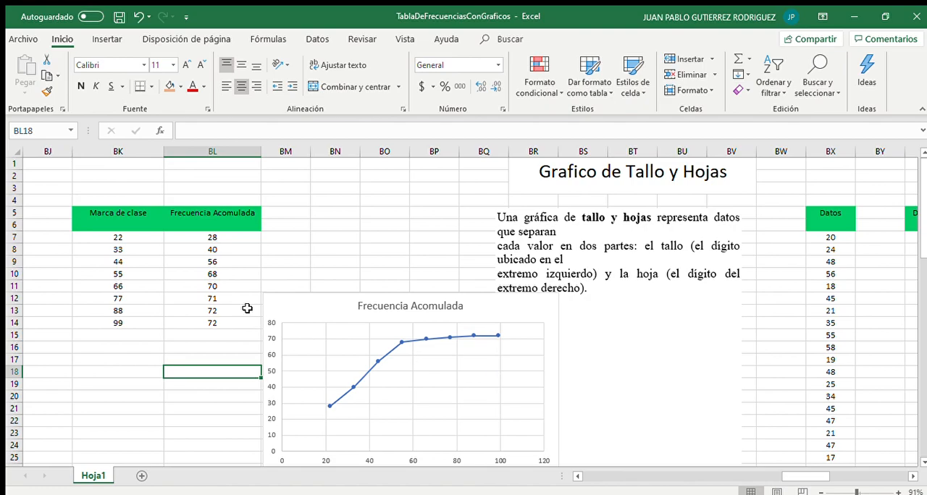
scroll(247, 308, "left", 1)
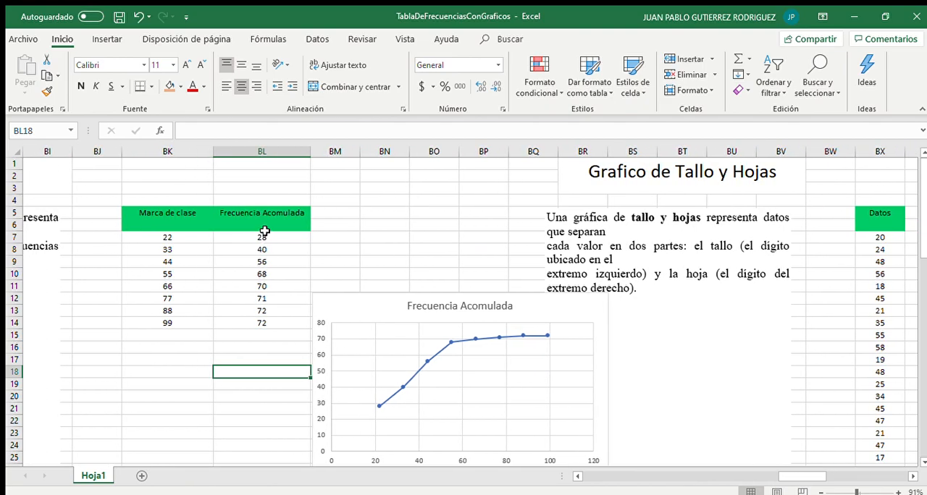
scroll(265, 231, "right", 5)
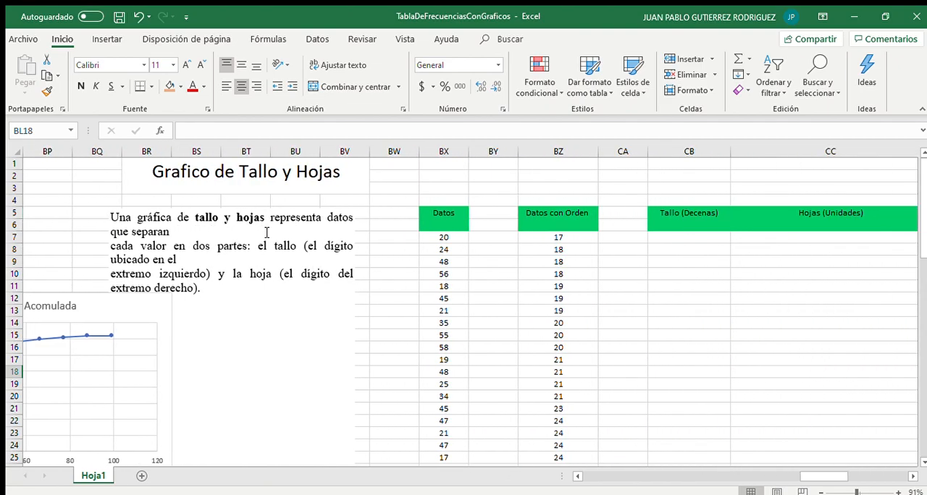
scroll(267, 233, "right", 1)
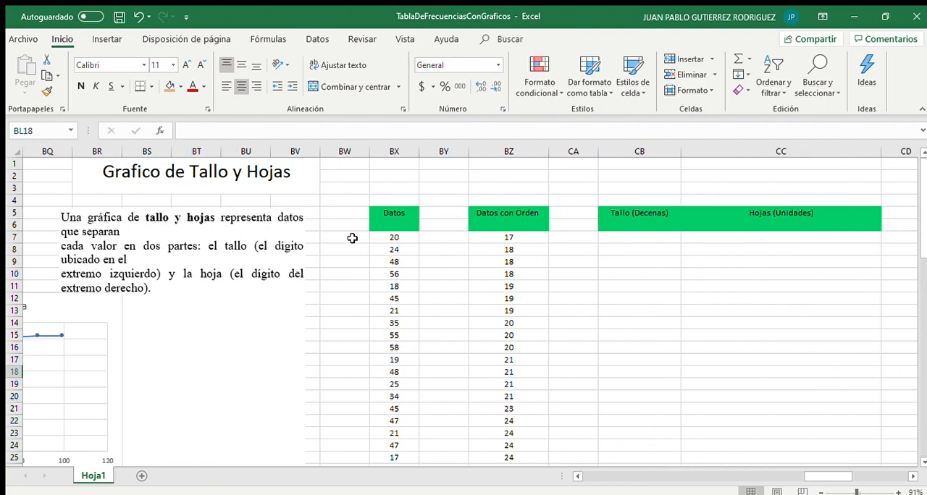
left_click_drag(384, 232, 389, 441)
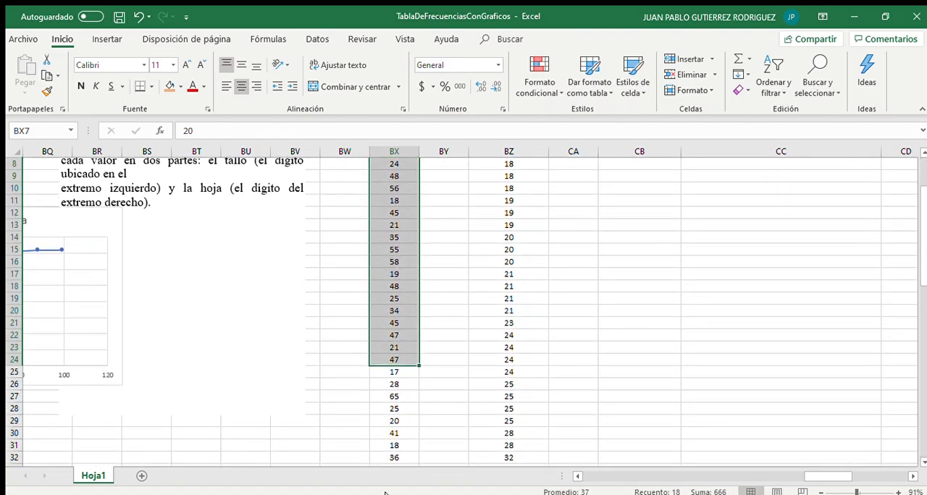
left_click(388, 420)
scroll(389, 420, "left", 10)
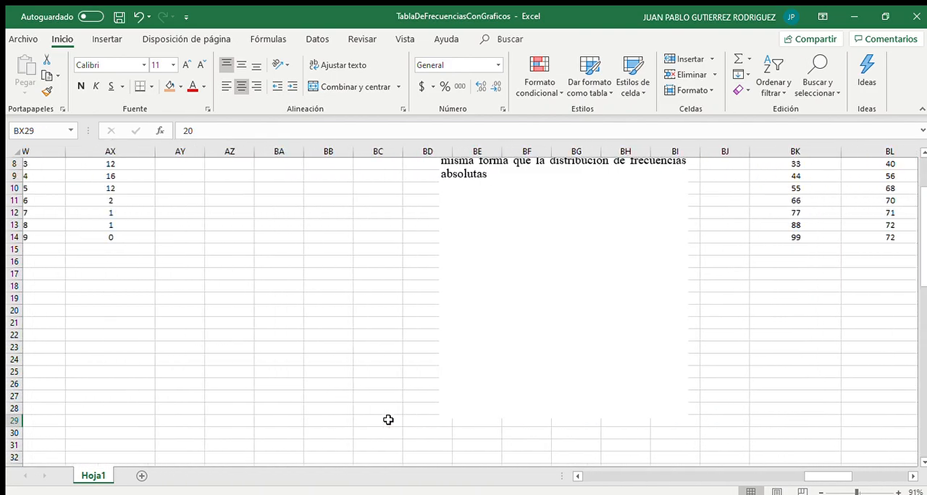
scroll(388, 420, "left", 15)
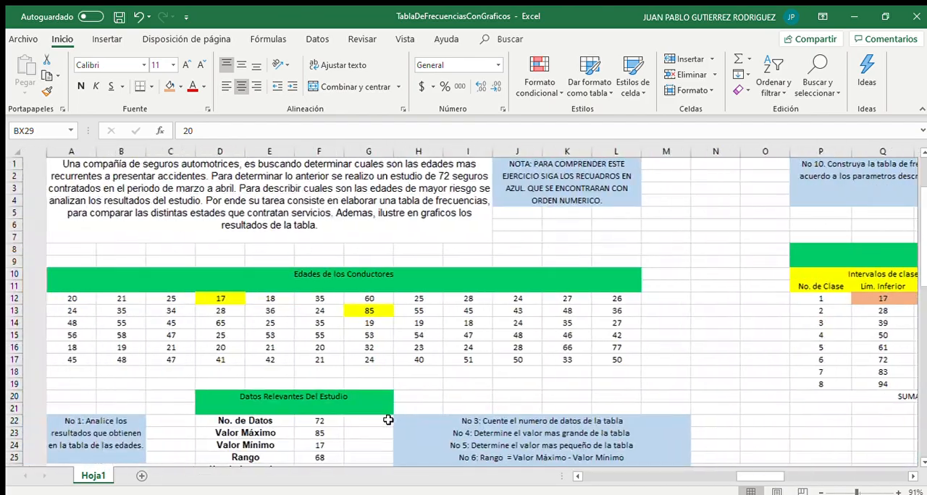
left_click_drag(35, 263, 455, 361)
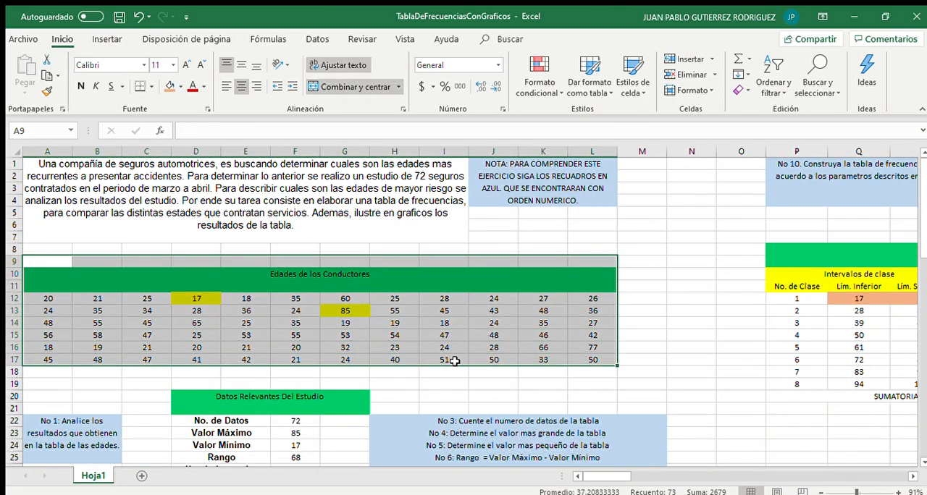
left_click(614, 345)
Examine the sorted ages in the Datos con Orden column to identify the stems
scroll(615, 346, "right", 8)
scroll(614, 344, "right", 15)
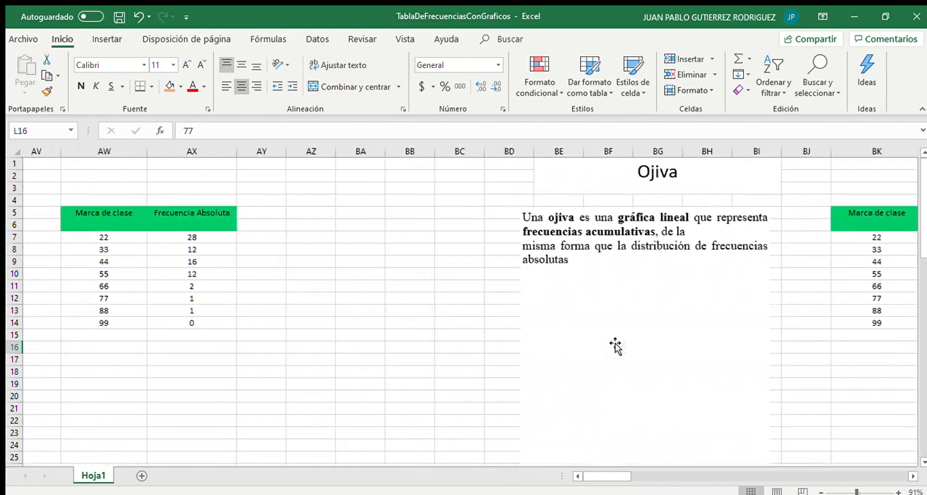
scroll(550, 290, "right", 10)
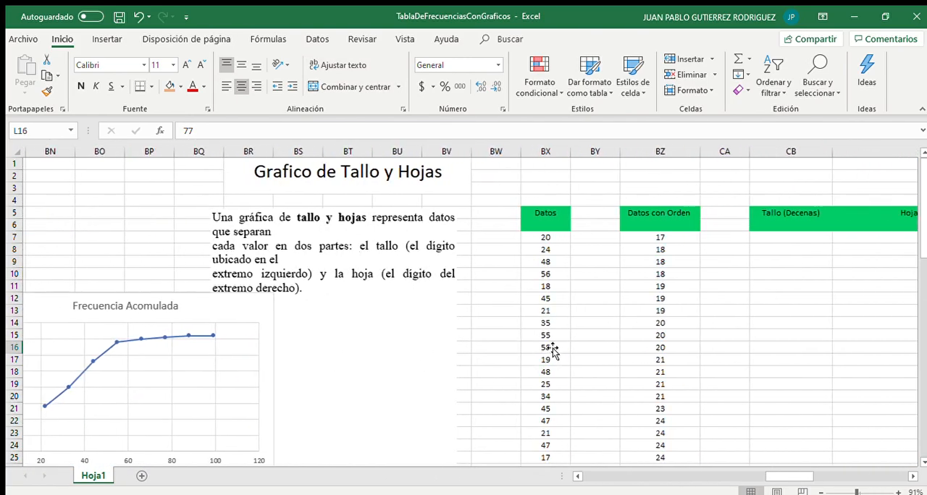
left_click_drag(337, 237, 355, 445)
scroll(426, 340, "up", 9)
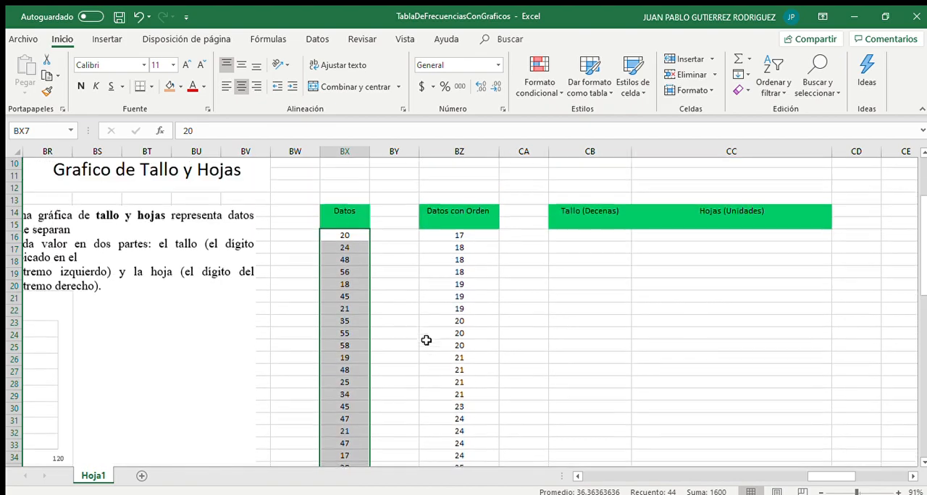
left_click(434, 247)
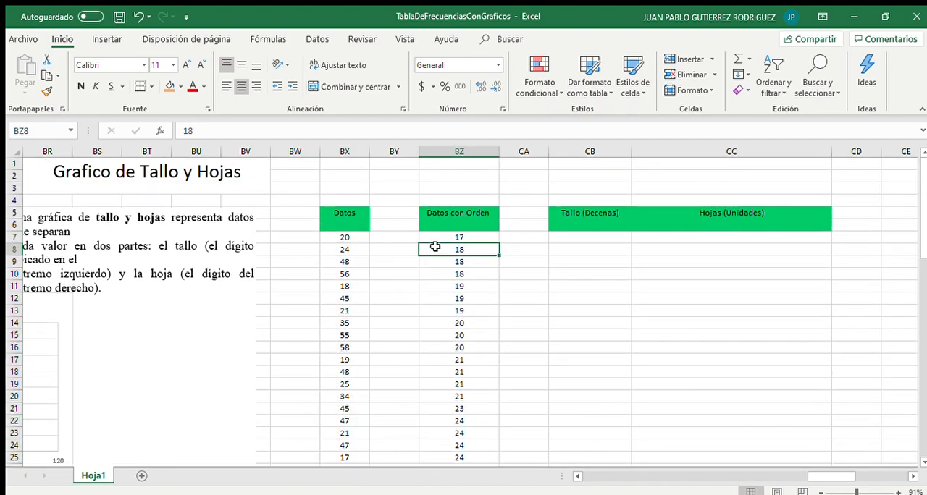
left_click(435, 239)
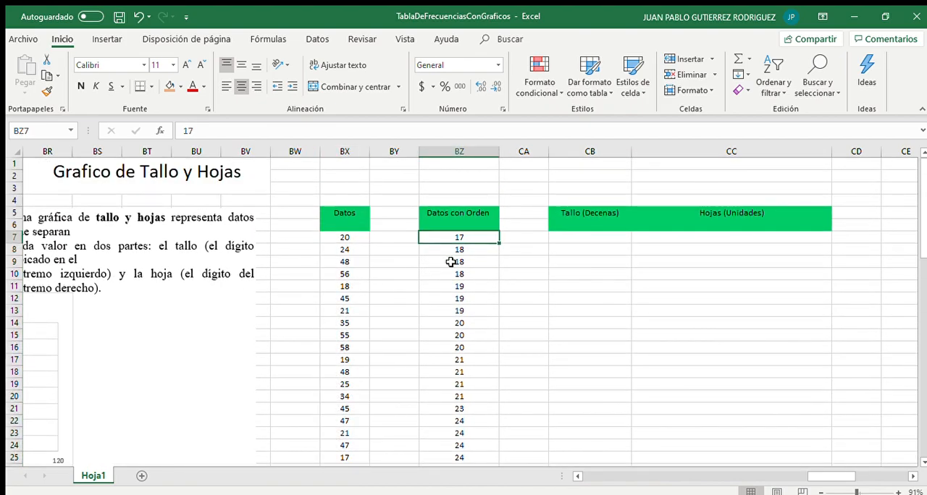
left_click(451, 351)
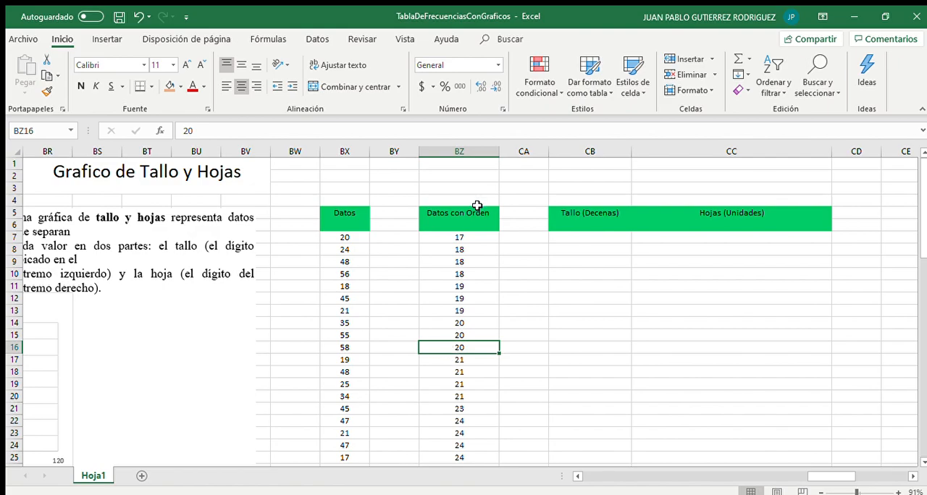
left_click(461, 237)
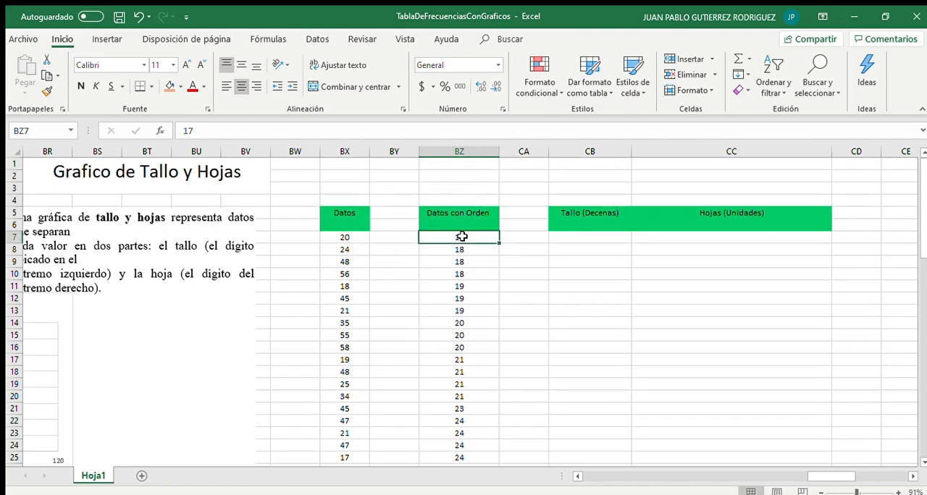
scroll(462, 237, "down", 4)
scroll(462, 237, "down", 15)
scroll(462, 237, "up", 18)
scroll(462, 237, "up", 3)
left_click(457, 285)
left_click(449, 239)
left_click(453, 305)
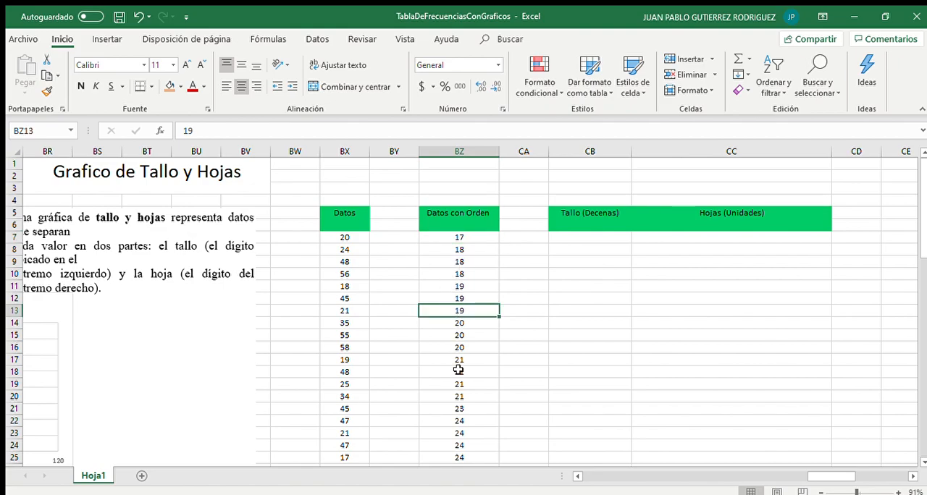
scroll(459, 405, "down", 4)
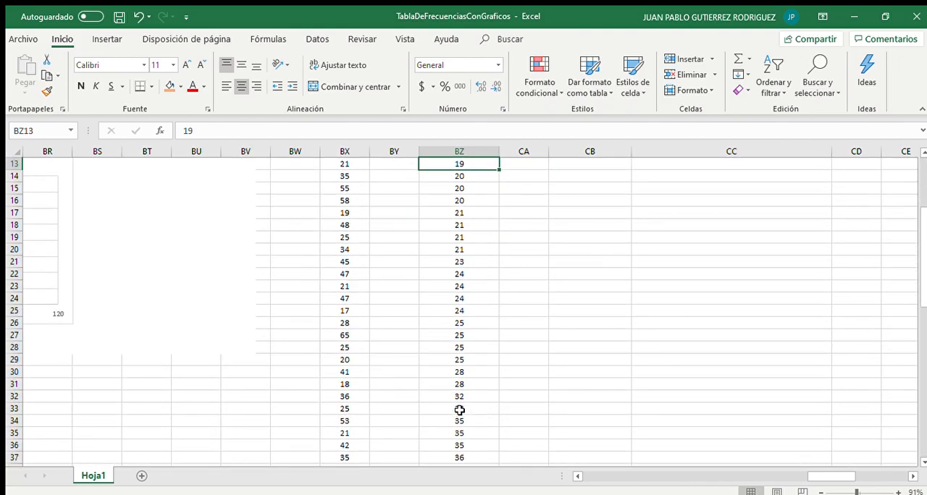
scroll(459, 410, "up", 3)
scroll(590, 237, "up", 1)
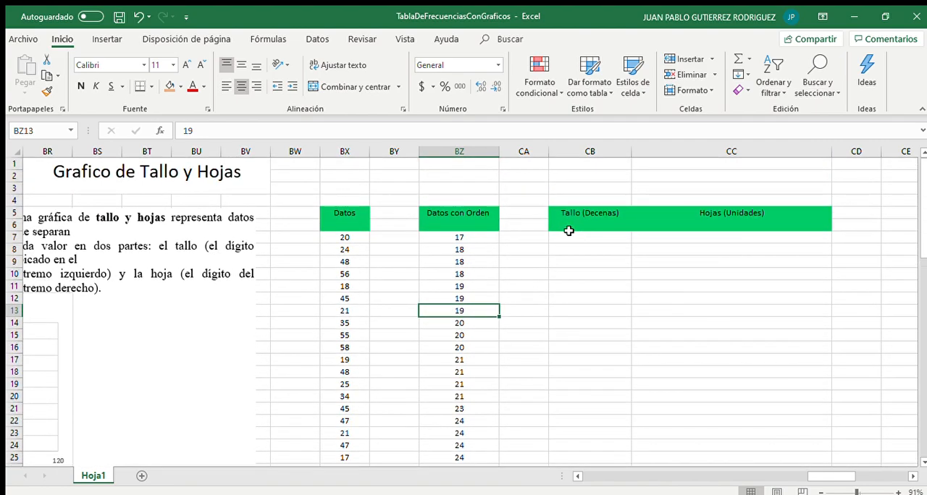
Enter 1 as the first stem in the Tallo (Decenas) column
left_click(574, 239)
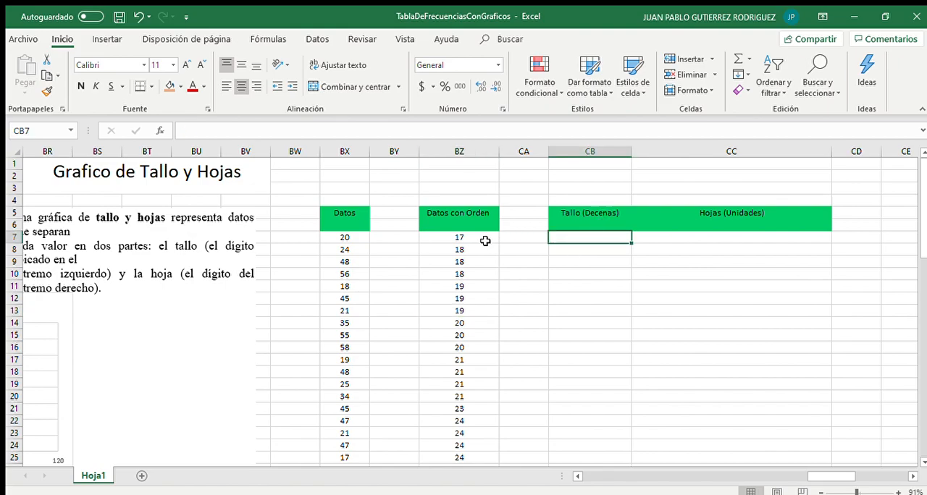
type("1")
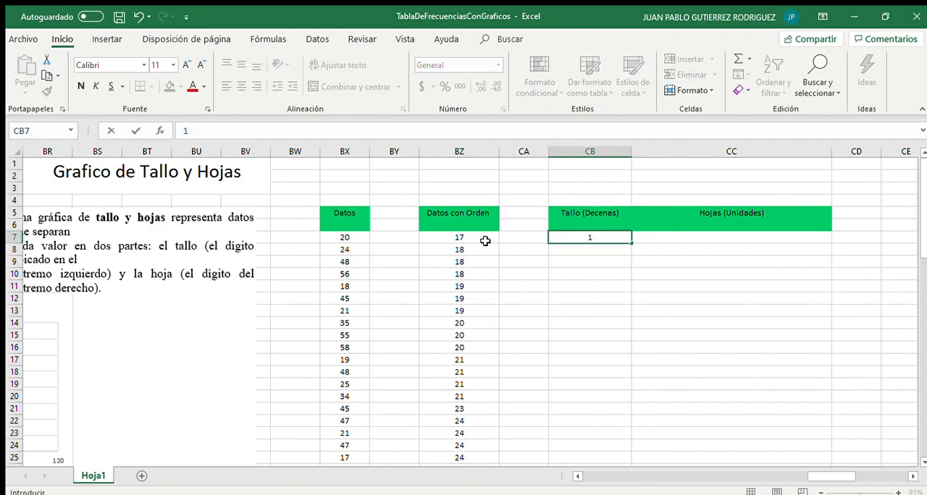
left_click(652, 236)
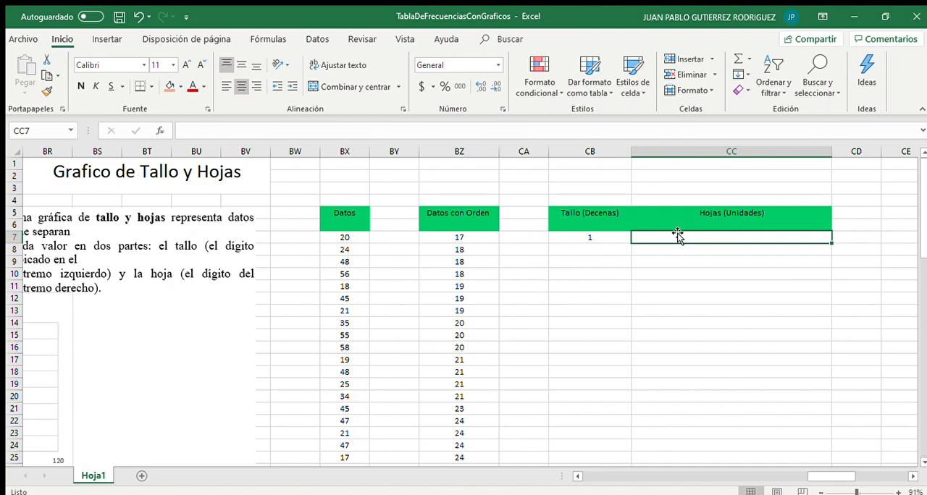
Highlight the sorted ages from 17 to 19 in the Datos con Orden column with an orange fill
left_click(595, 222)
left_click(716, 223)
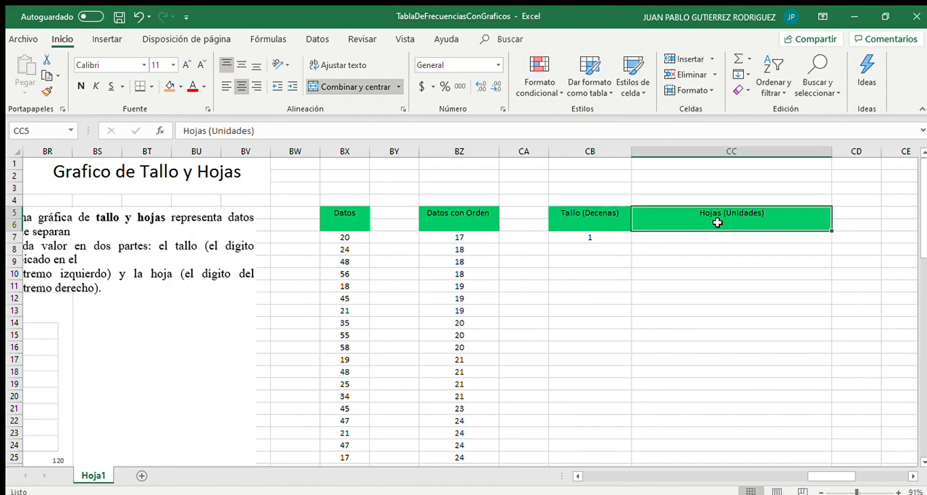
left_click(651, 239)
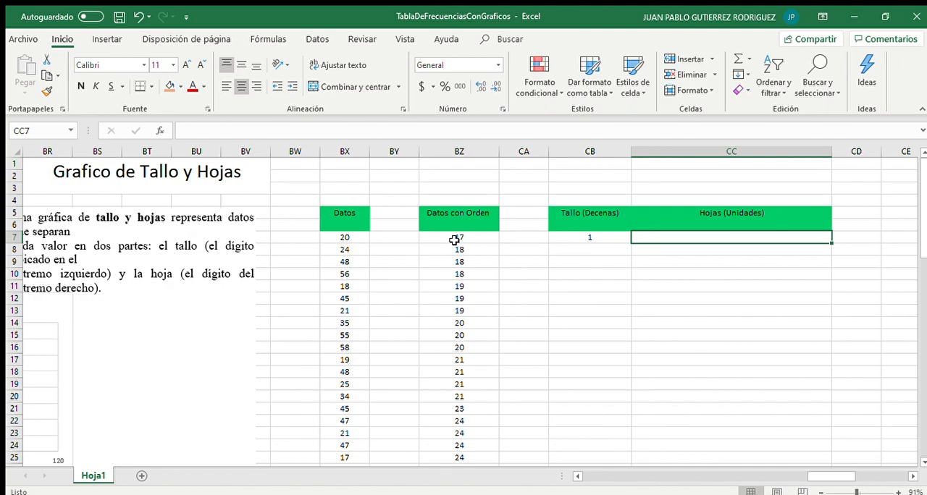
left_click_drag(447, 233, 449, 307)
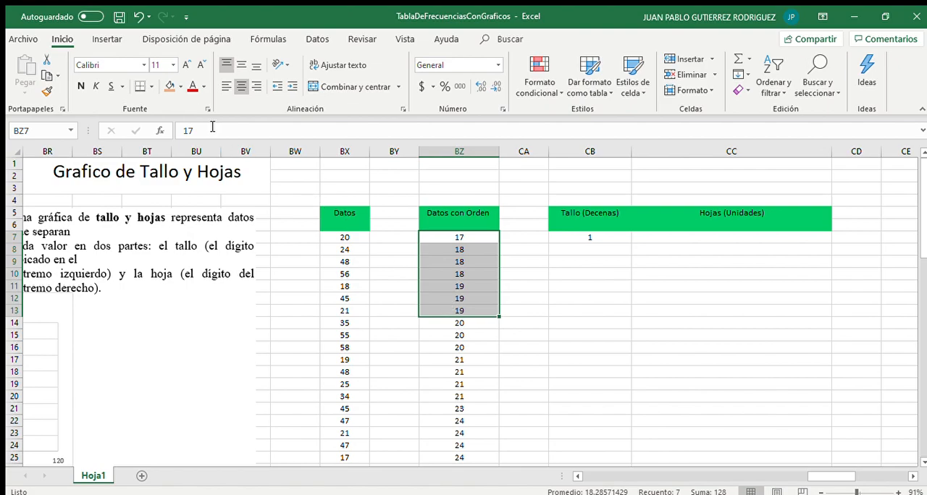
left_click(169, 84)
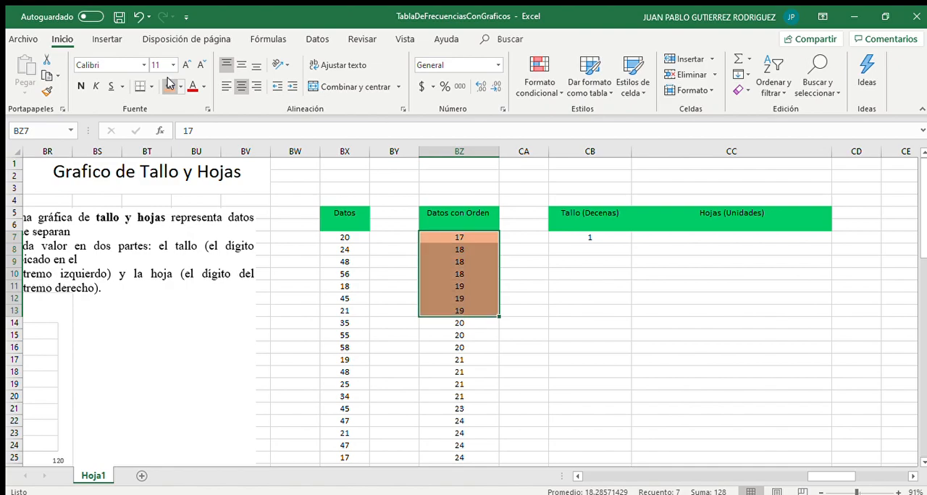
left_click(467, 274)
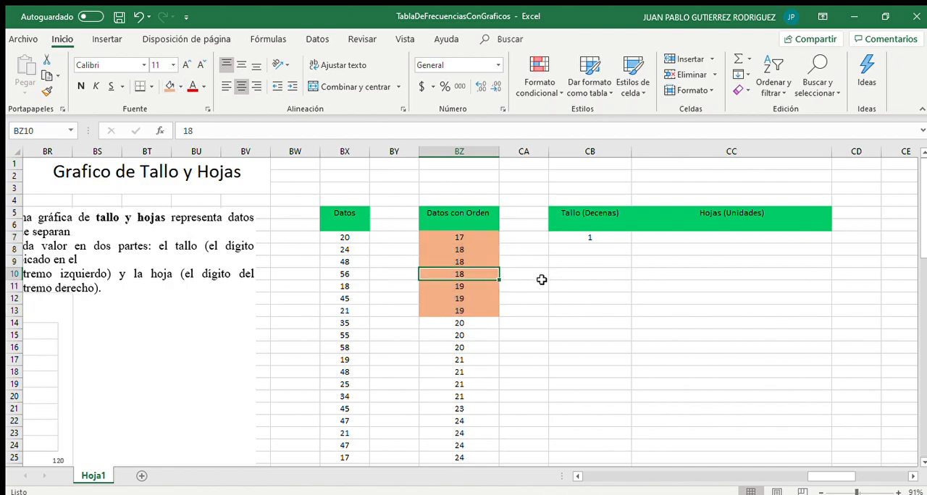
Enter the leaves 7 8 8 8 9 9 9 for stem 1 in the Hojas (Unidades) column
left_click(673, 246)
left_click(667, 236)
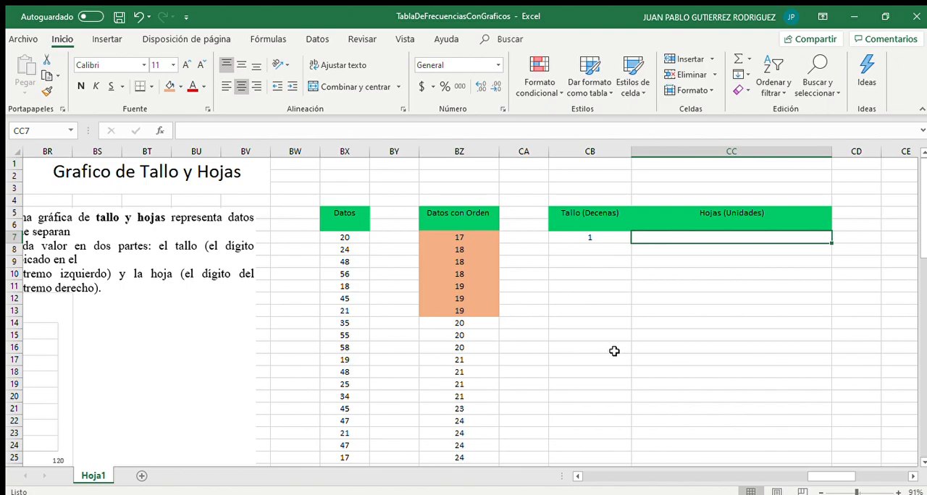
type("7")
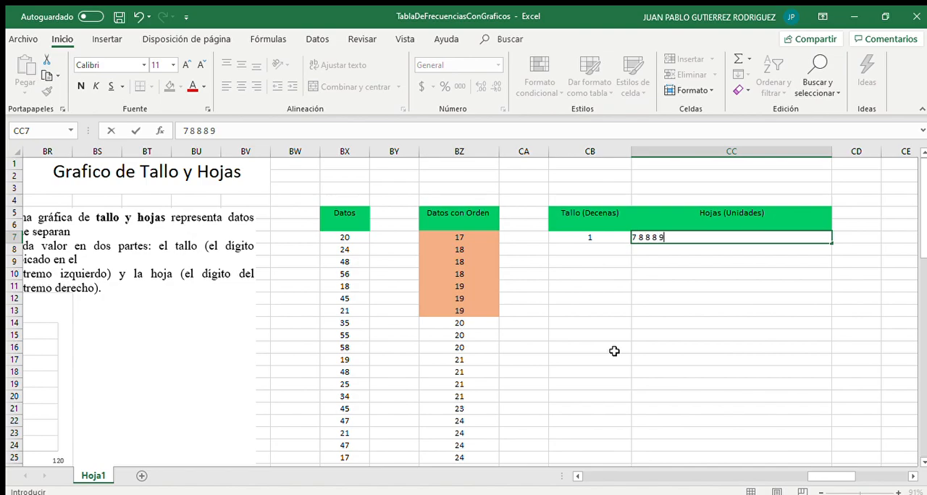
type("8 8 8 9 9 9")
key("Return")
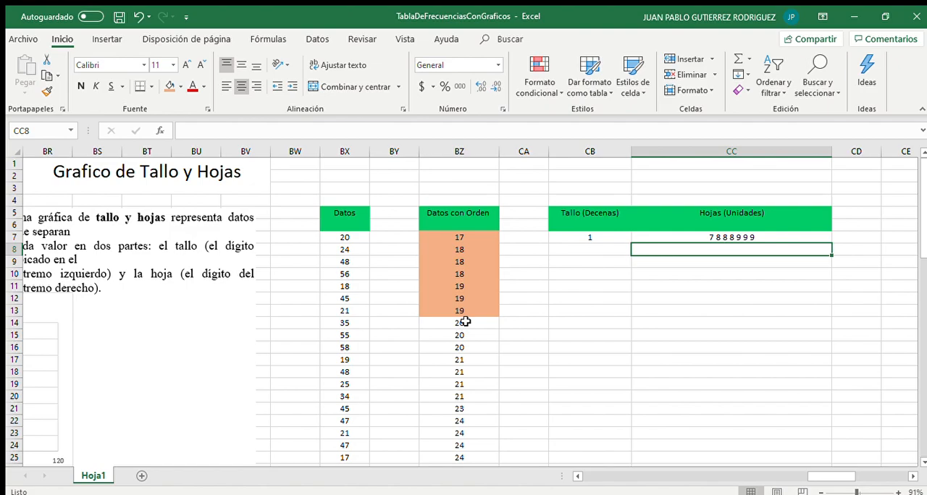
Highlight the sorted ages from 20 to 28 in the Datos con Orden column with a yellow fill
left_click(590, 248)
left_click_drag(474, 319, 465, 444)
scroll(464, 441, "down", 1)
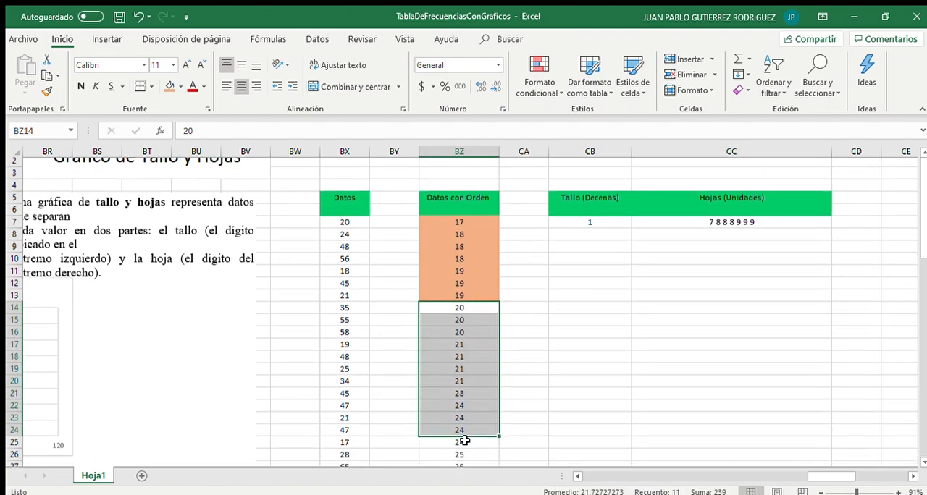
scroll(467, 464, "down", 2)
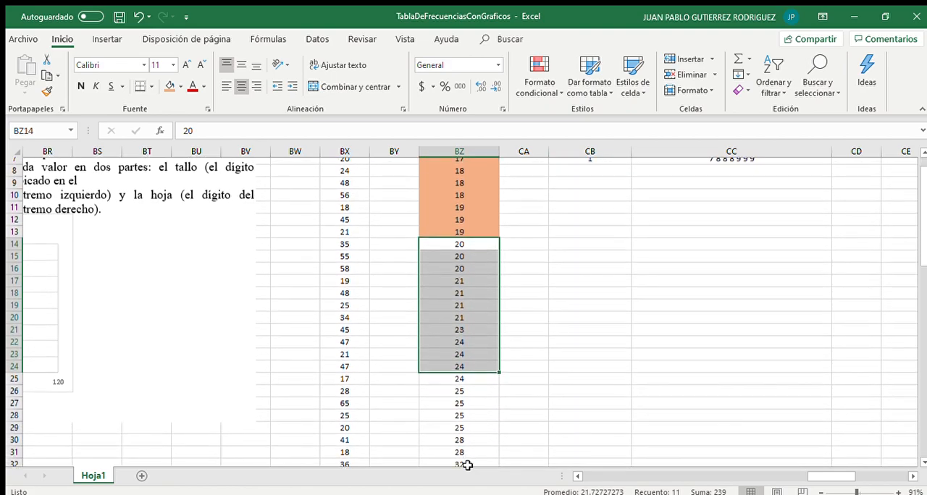
left_click(445, 283)
left_click_drag(443, 249, 457, 455)
scroll(458, 457, "down", 1)
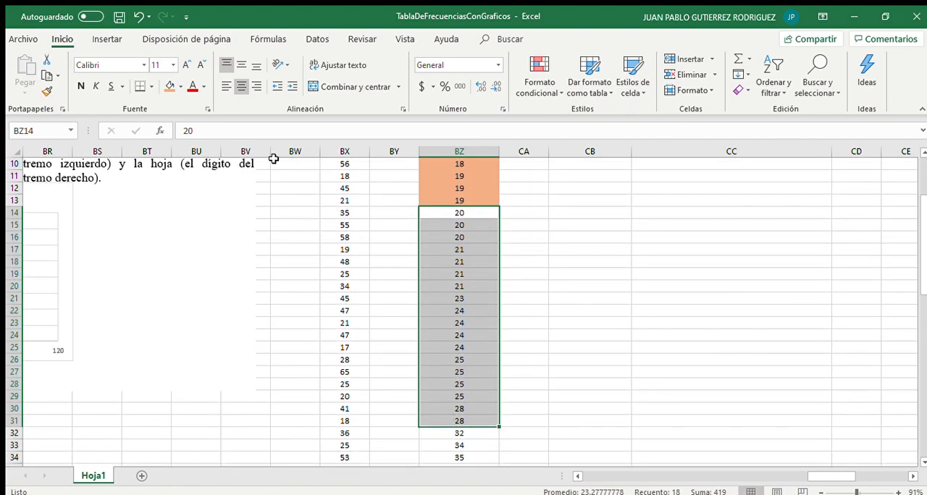
left_click(171, 86)
left_click(187, 192)
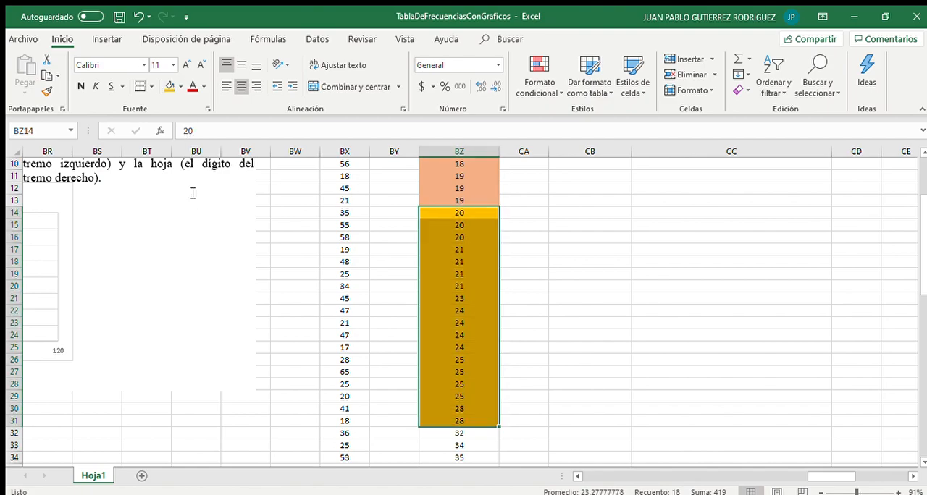
left_click(435, 235)
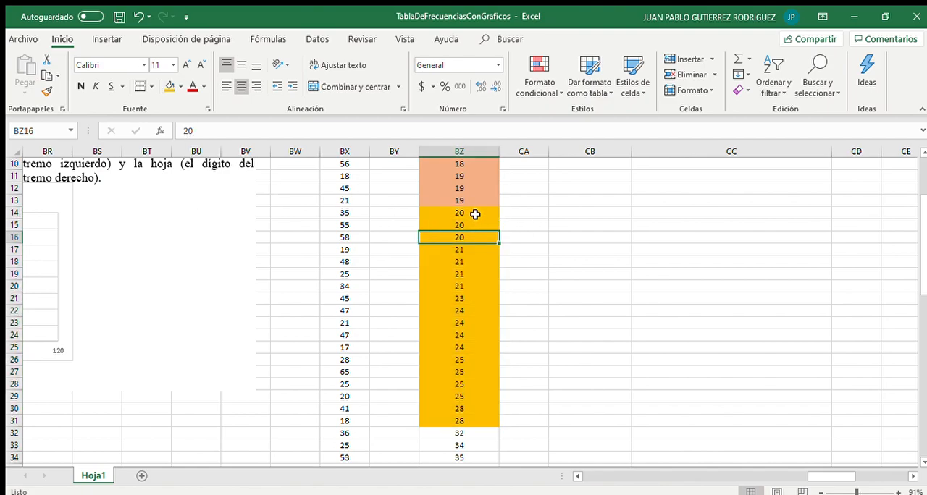
scroll(481, 218, "up", 3)
left_click(601, 226)
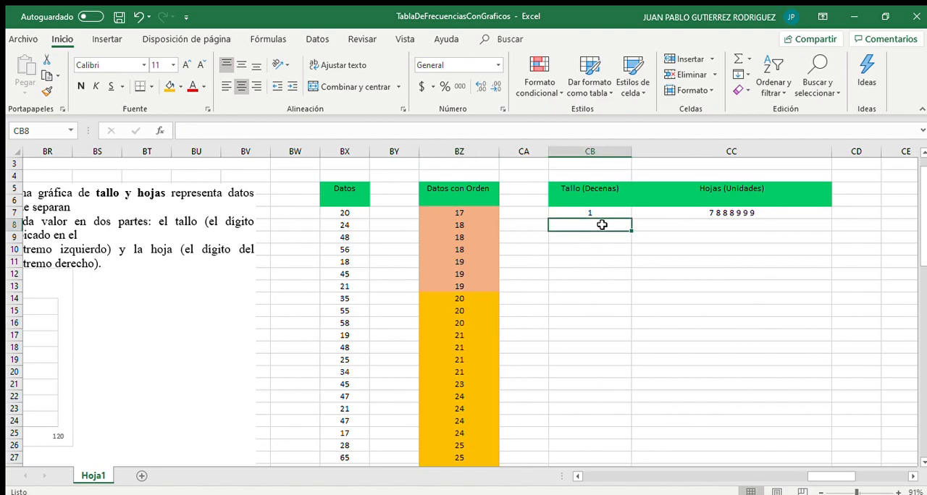
type("2")
key("Tab")
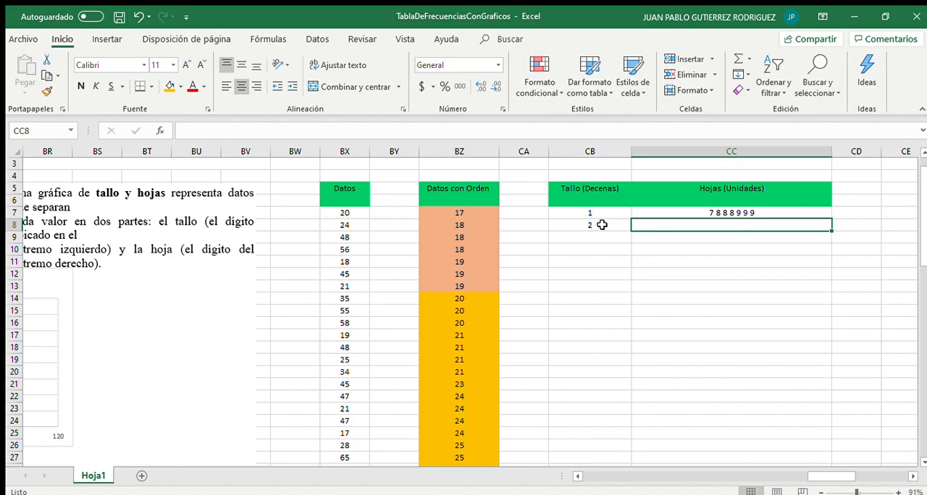
type("0")
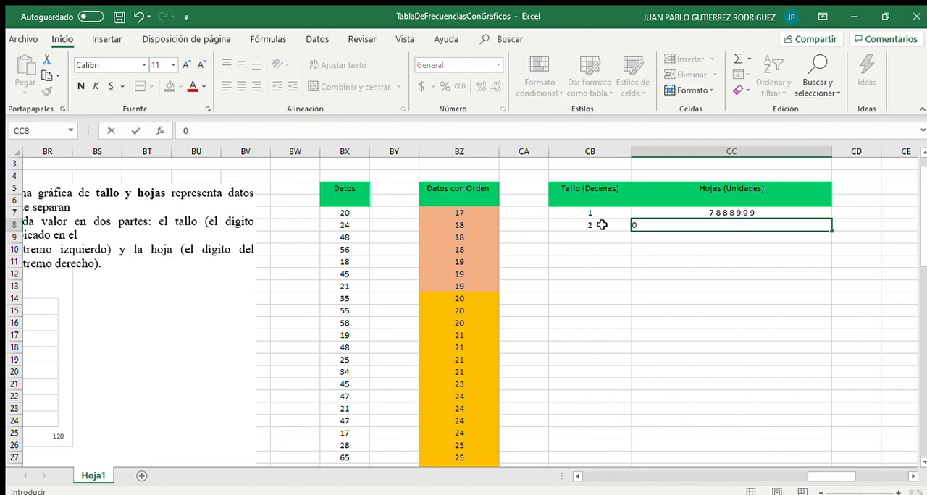
type(" 0 0 1 1 1 1 3 4 4 4 4")
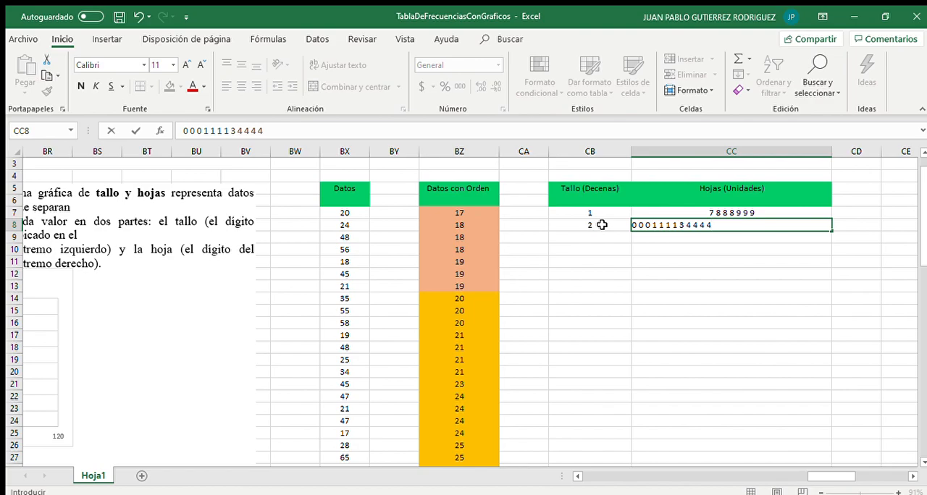
scroll(533, 335, "down", 2)
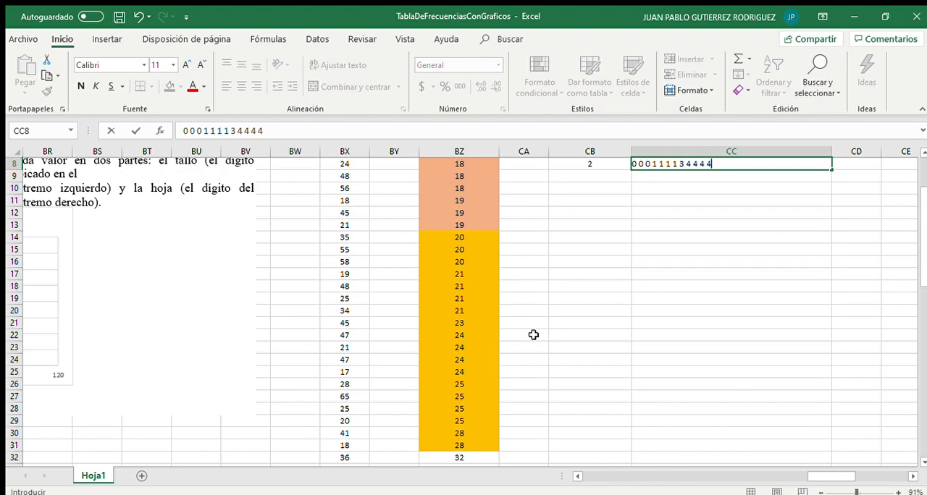
type("5 5 5 5 8")
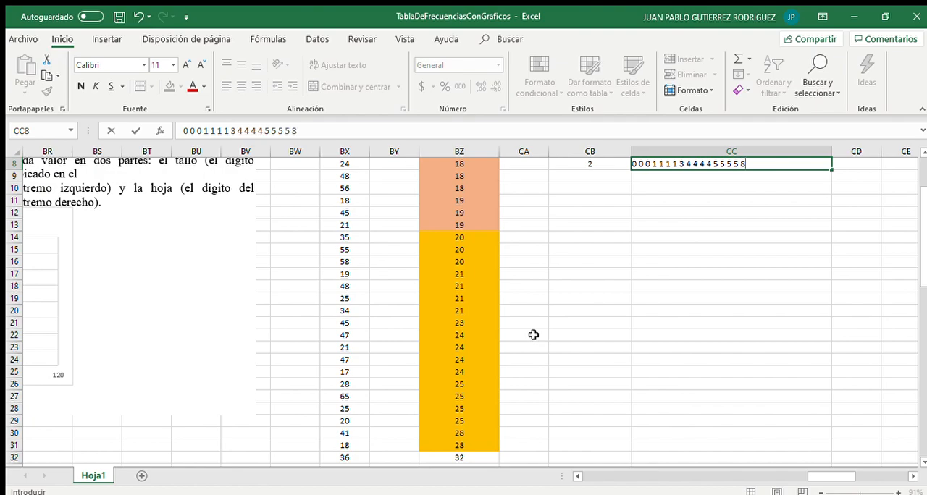
type(" 8")
key("Return")
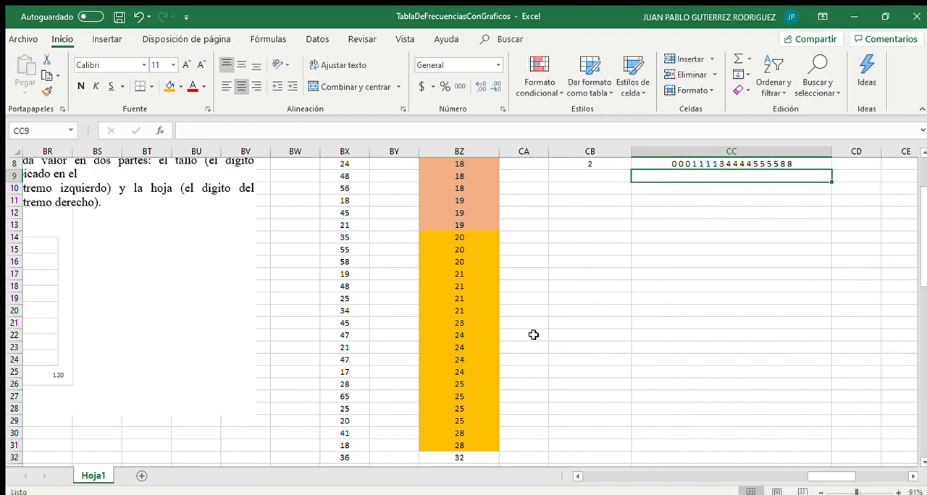
Enter the stems 3, 4, 5, 6, 7 and 8 below stem 2 in the Tallo (Decenas) column
scroll(533, 335, "up", 3)
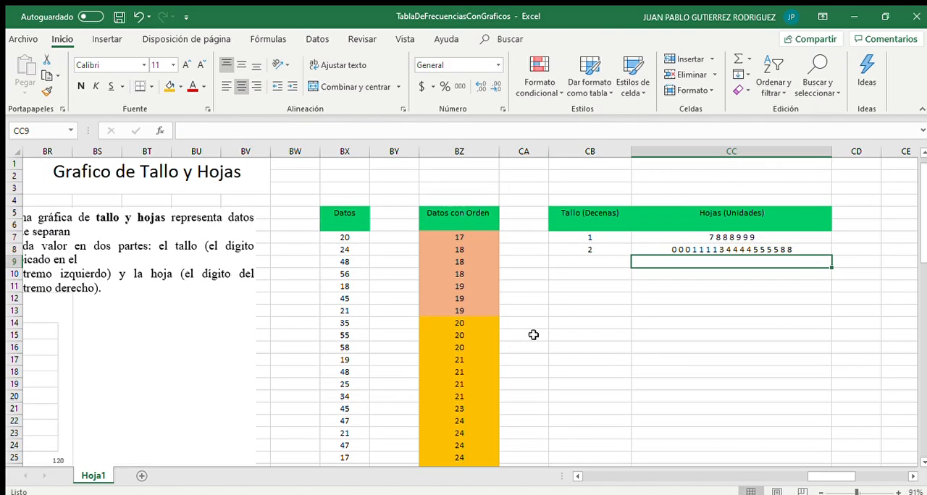
left_click(612, 265)
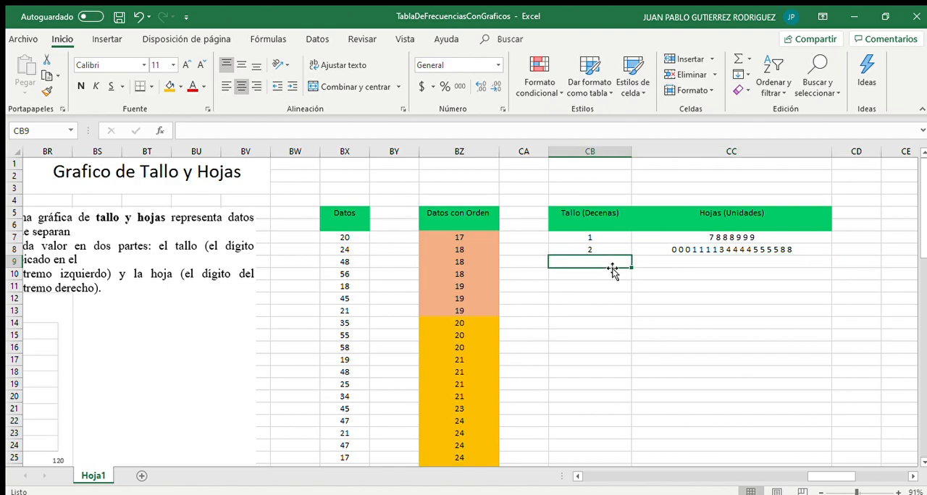
type("3")
key("Return")
type("4")
key("Return")
type("5")
key("Return")
type("6")
key("Return")
type("7")
key("Return")
type("8")
key("Return")
key("Up")
key("Up")
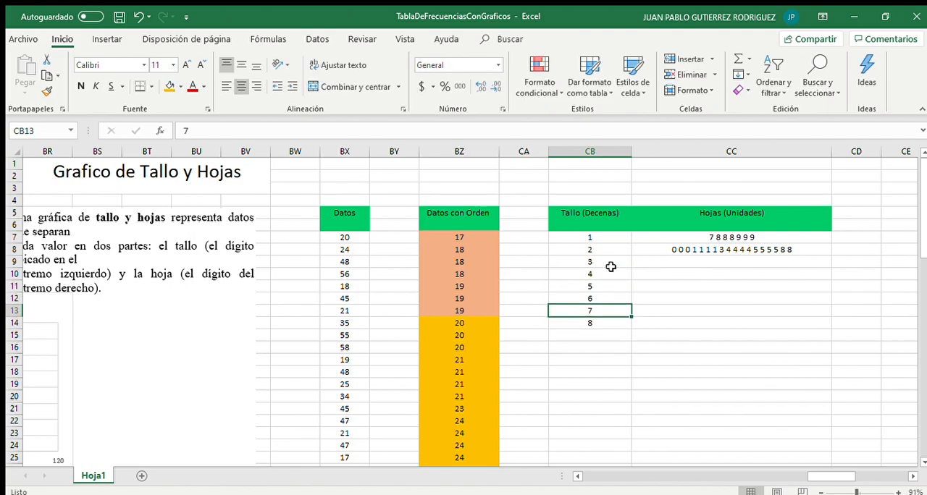
key("Up")
key("Right")
key("Up")
key("Up")
key("Up")
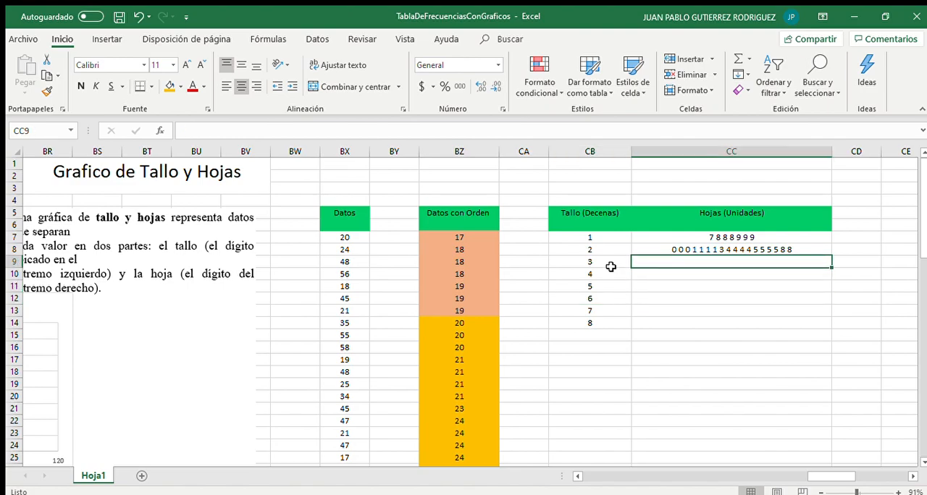
key("Down")
key("Down")
key("Down")
key("Down")
key("Down")
key("Up")
key("Up")
key("Up")
key("Up")
key("Up")
key("Up")
key("Up")
key("Up")
key("Up")
key("Up")
key("Up")
key("Up")
key("Up")
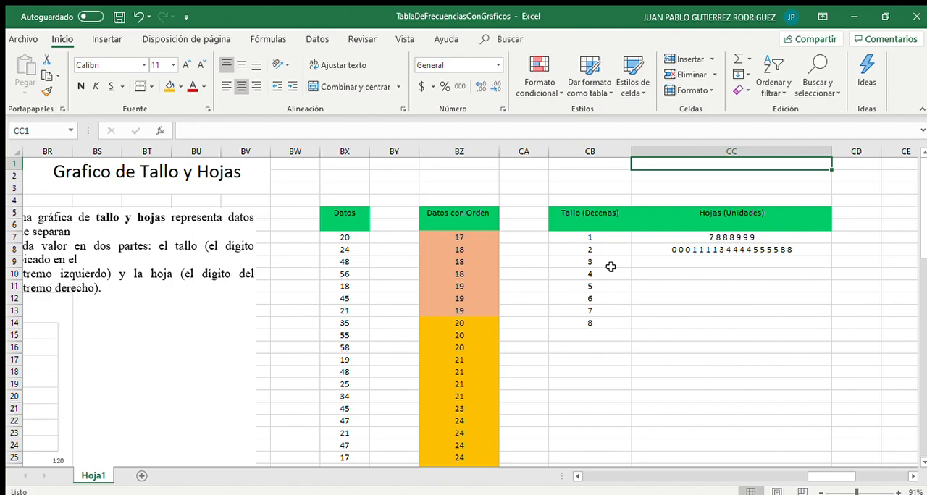
key("Down")
key("Down")
key("Down")
key("Down")
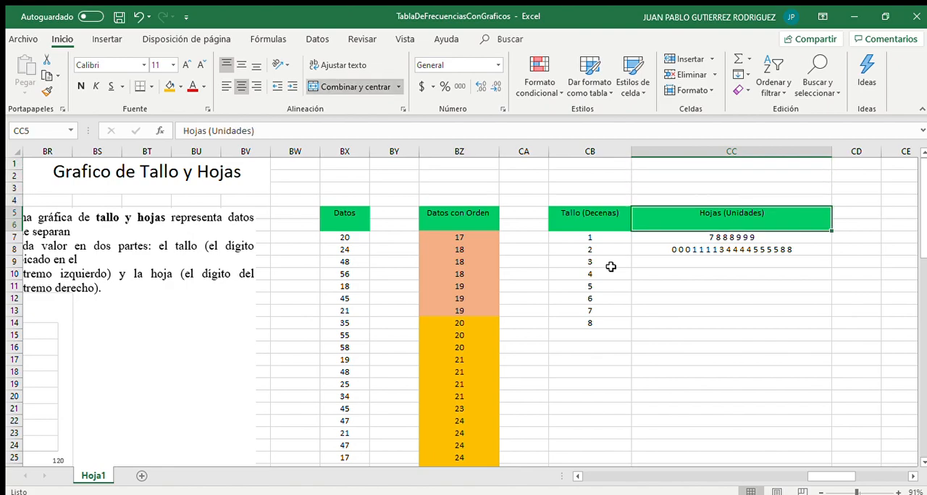
Select the Frecuencia Porcentual column in the Grafica Circular section, insert a 3-D pie chart, and move it beside the table
key("Right")
key("Left")
key("Left")
key("Down")
key("Right")
key("Right")
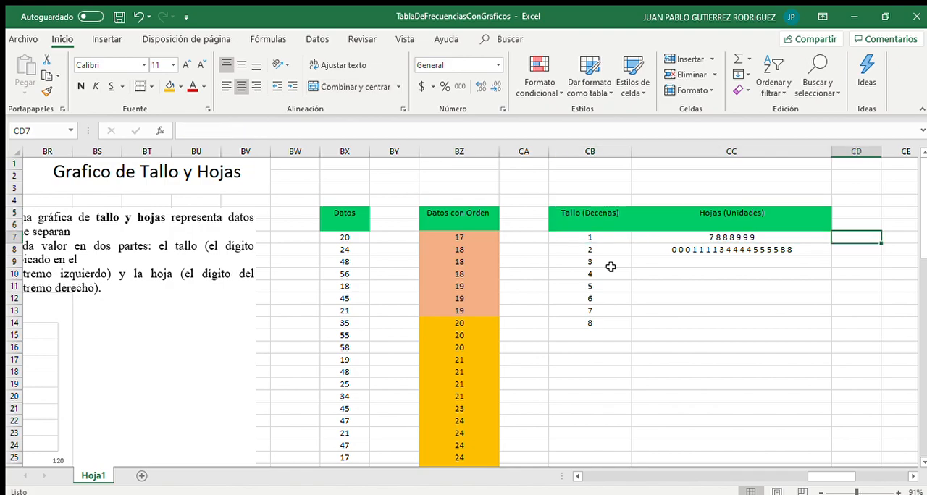
key("Right")
key("Right")
key("Right")
key("Right")
key("Right")
key("Right")
key("Right")
key("Right")
key("Right")
key("Right")
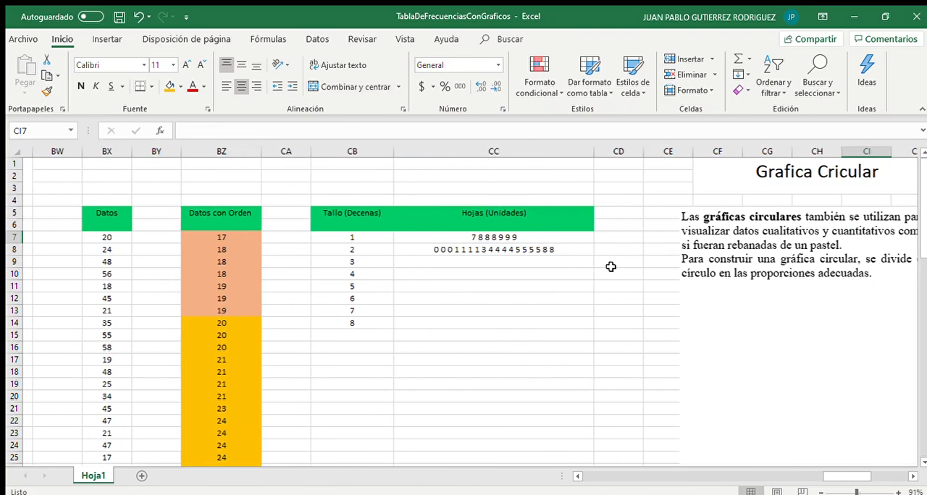
key("Right")
key("Right")
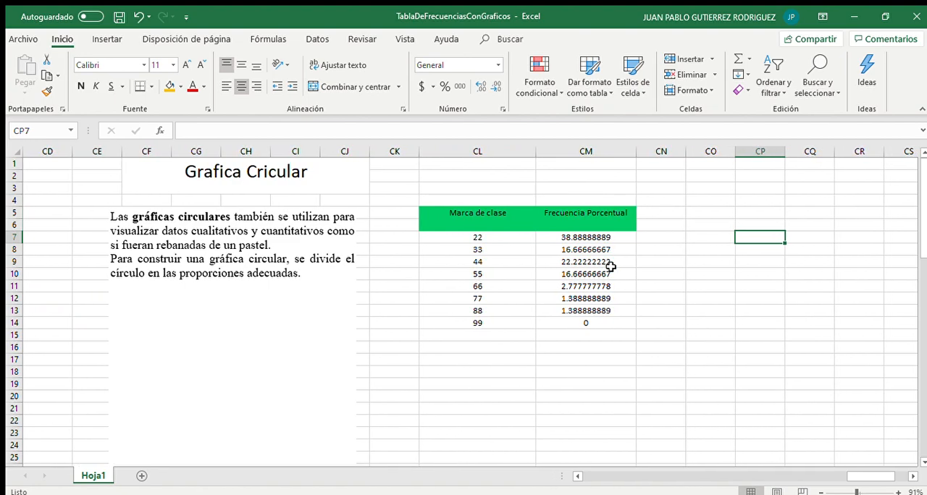
key("Right")
key("Right")
key("Right")
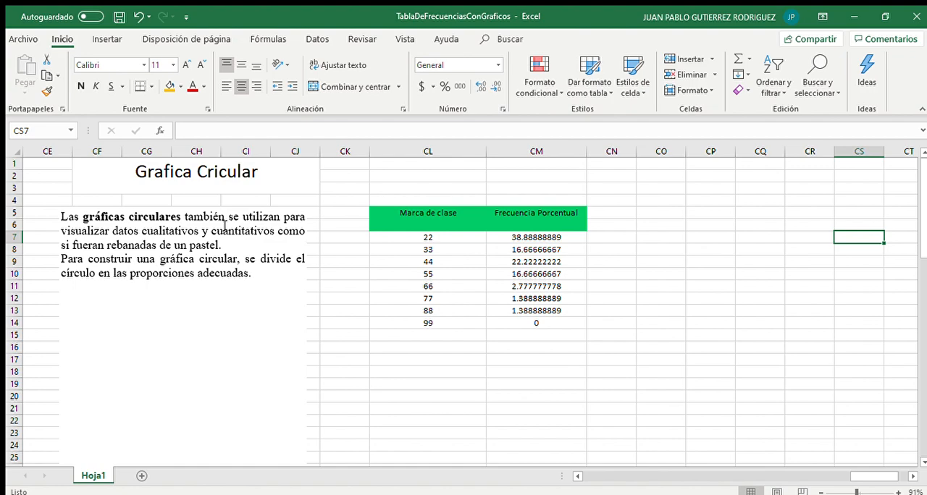
left_click_drag(544, 213, 533, 321)
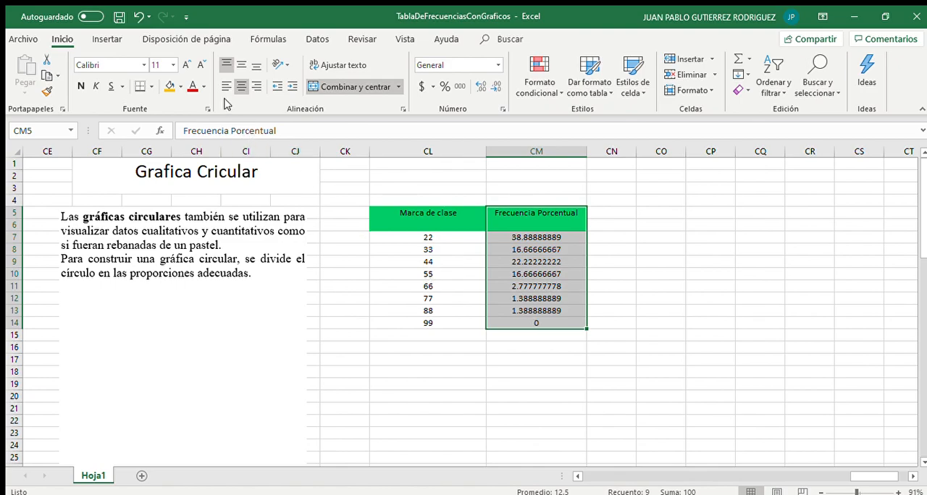
left_click(107, 39)
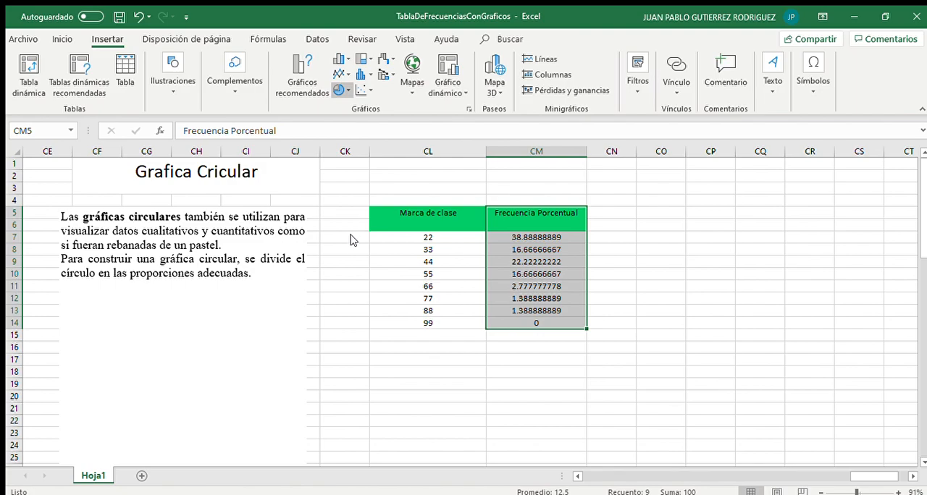
left_click(353, 180)
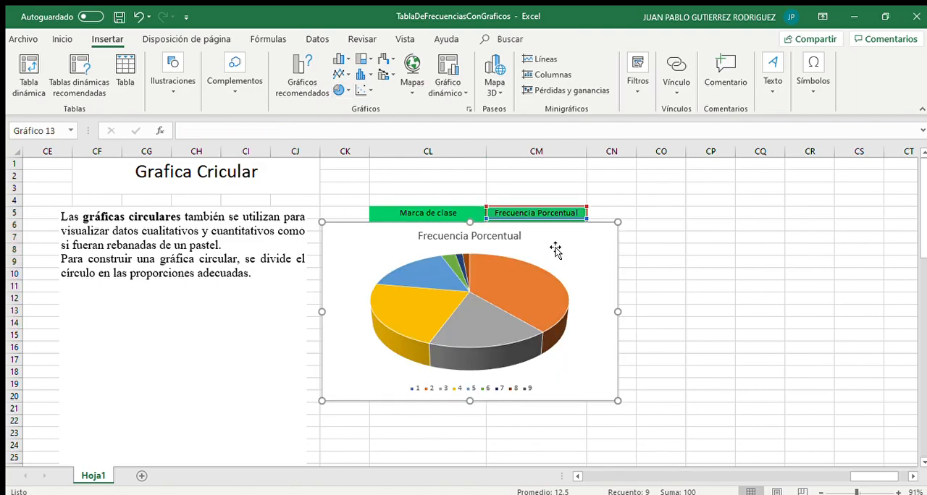
left_click_drag(575, 250, 888, 232)
left_click(630, 191)
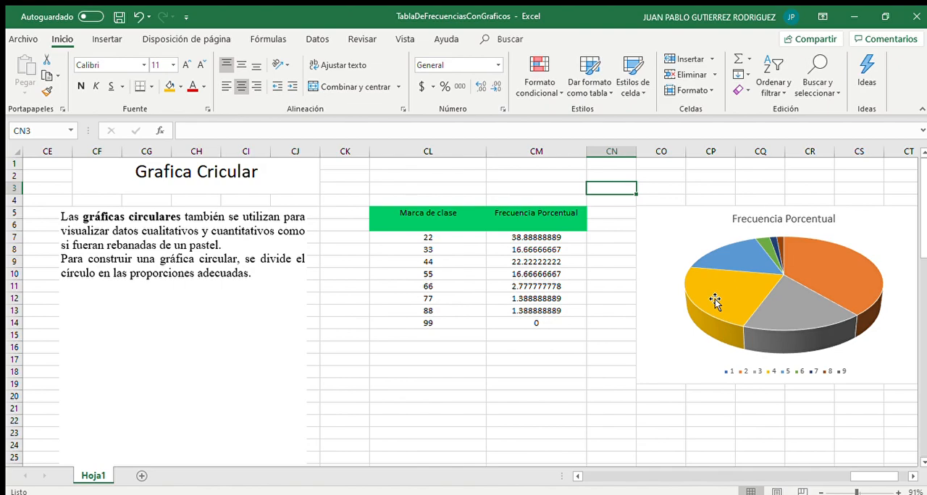
Zoom out and scroll across the sheet to review the frequency table, charts and stem-and-leaf sections
scroll(715, 301, "down", 2)
left_click_drag(422, 229, 507, 229)
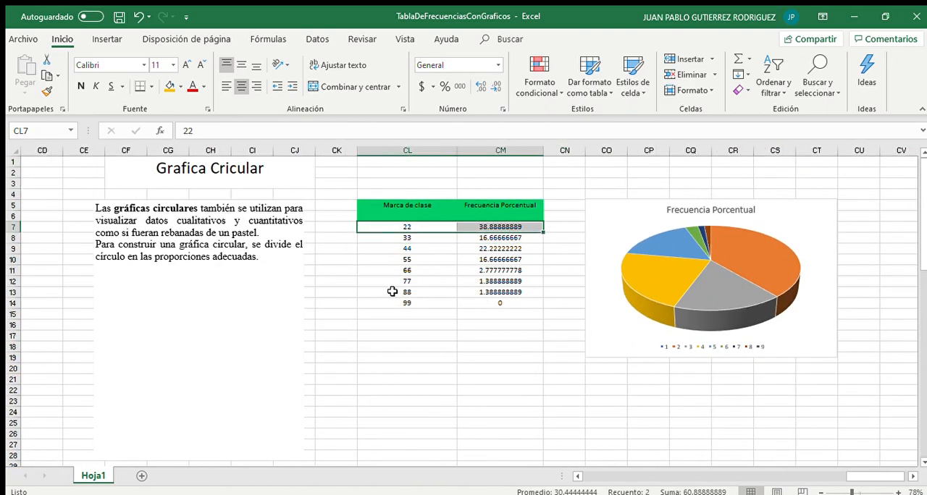
scroll(392, 291, "left", 10)
scroll(393, 293, "left", 8)
scroll(393, 293, "down", 3)
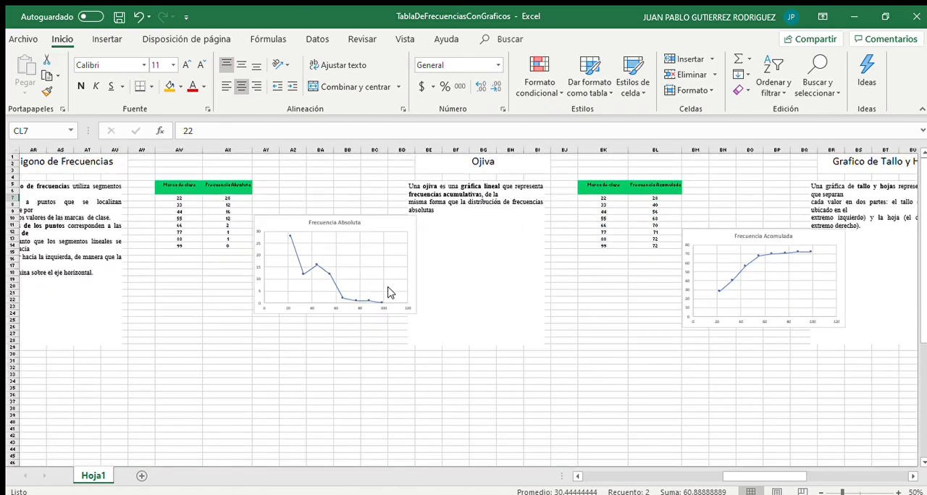
scroll(390, 292, "left", 15)
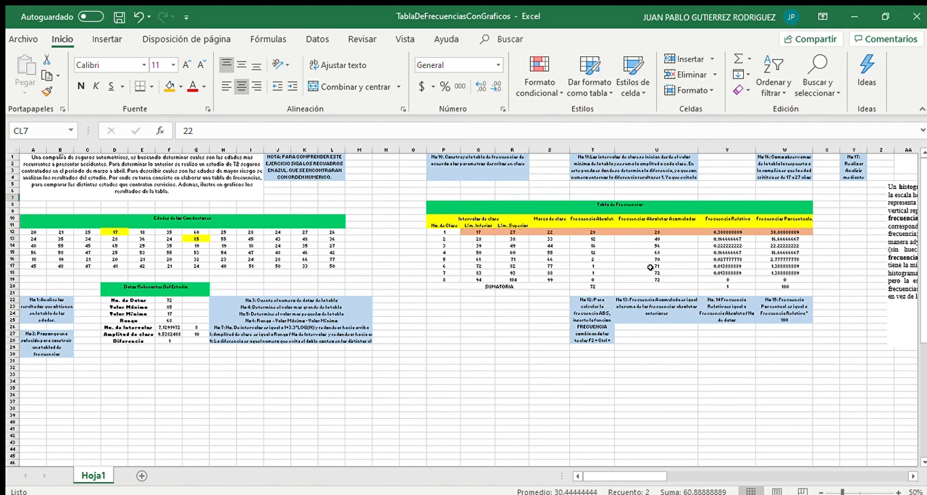
scroll(649, 267, "right", 15)
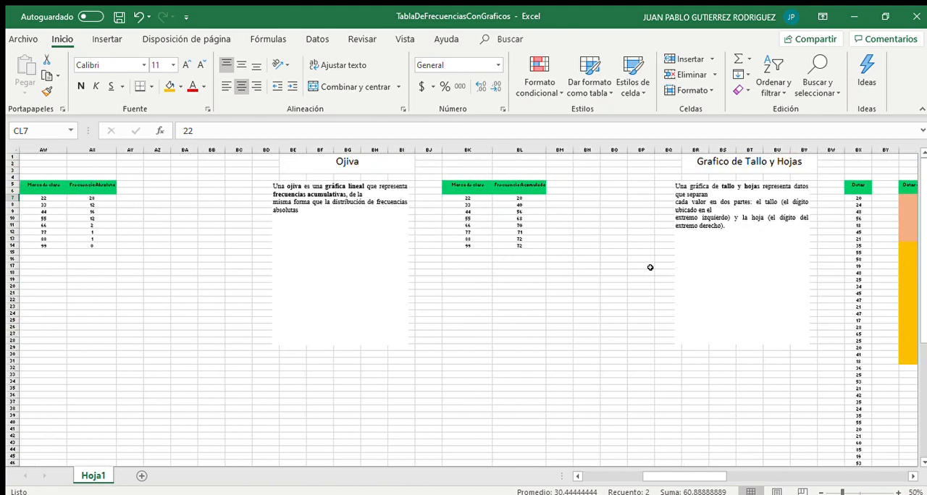
scroll(740, 320, "right", 3)
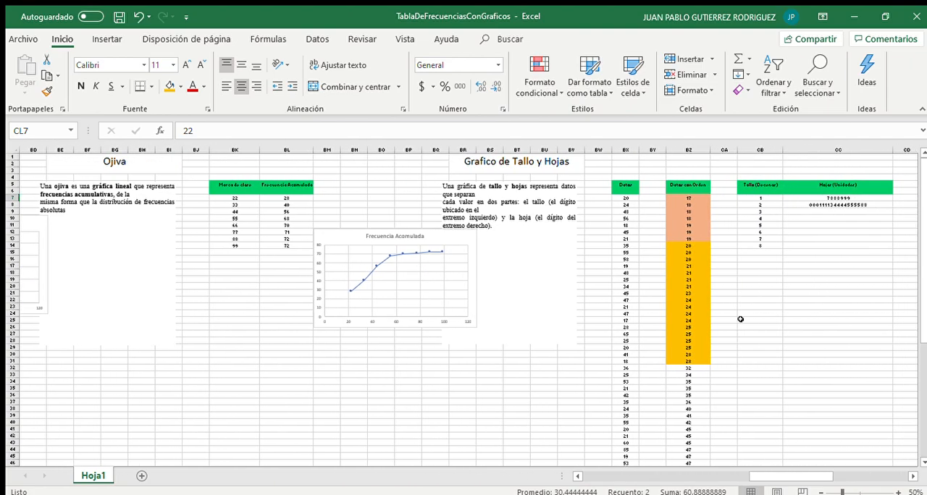
scroll(740, 319, "right", 9)
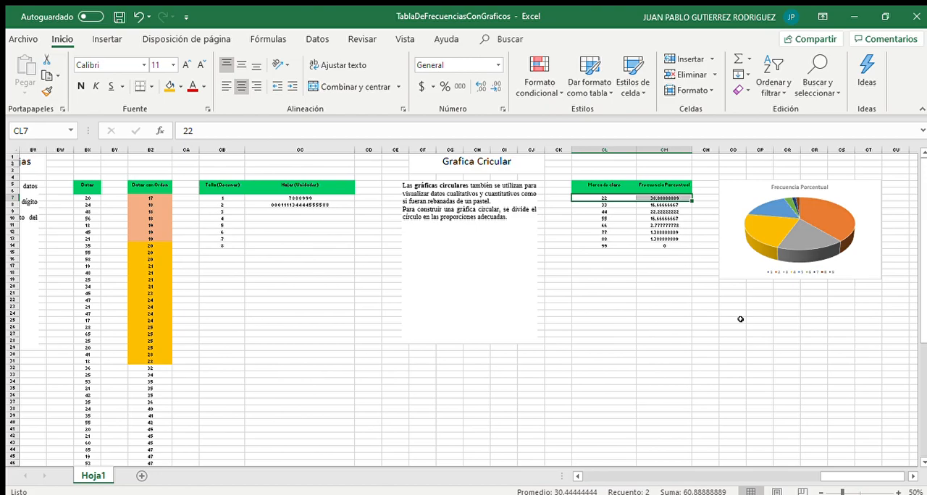
scroll(740, 319, "left", 20)
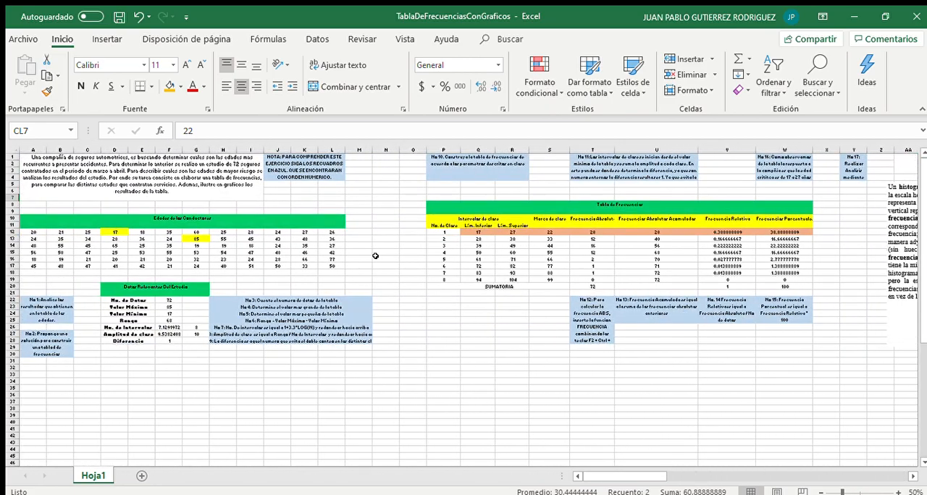